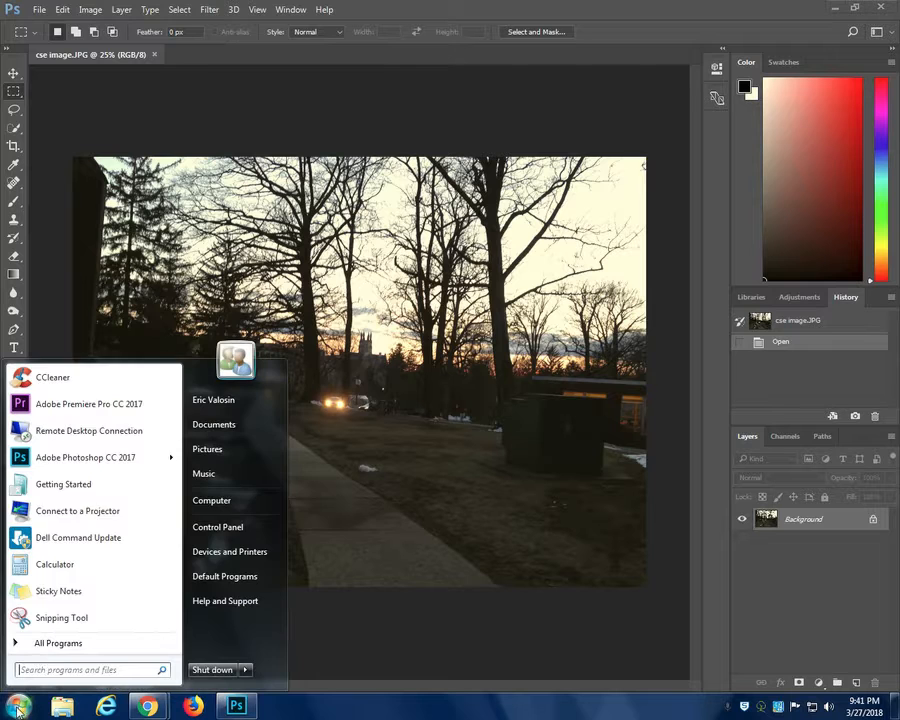
pyautogui.moveTo(79, 466)
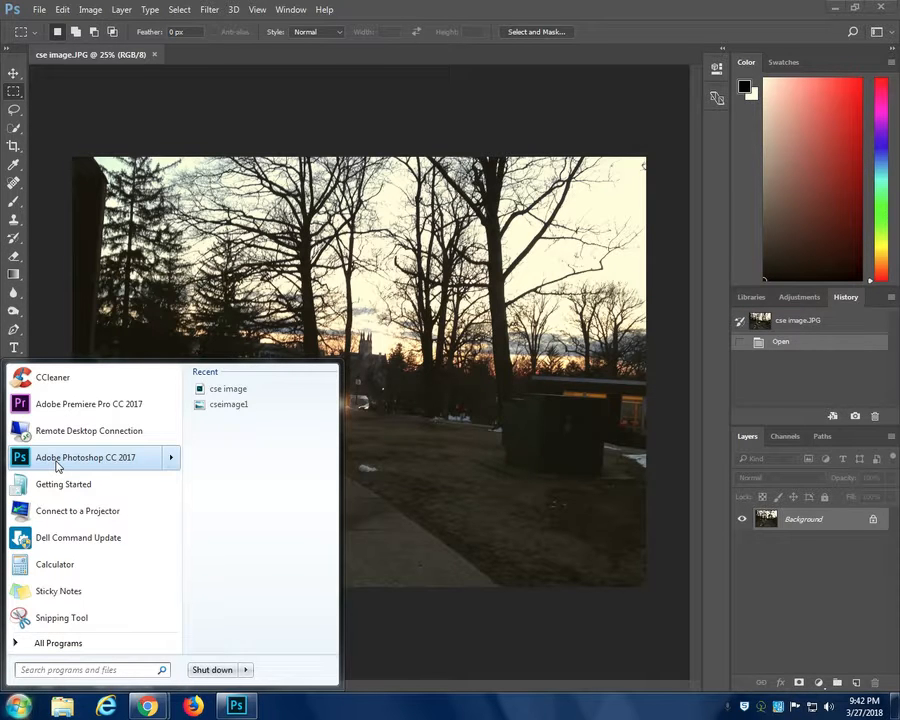
pyautogui.click(17, 707)
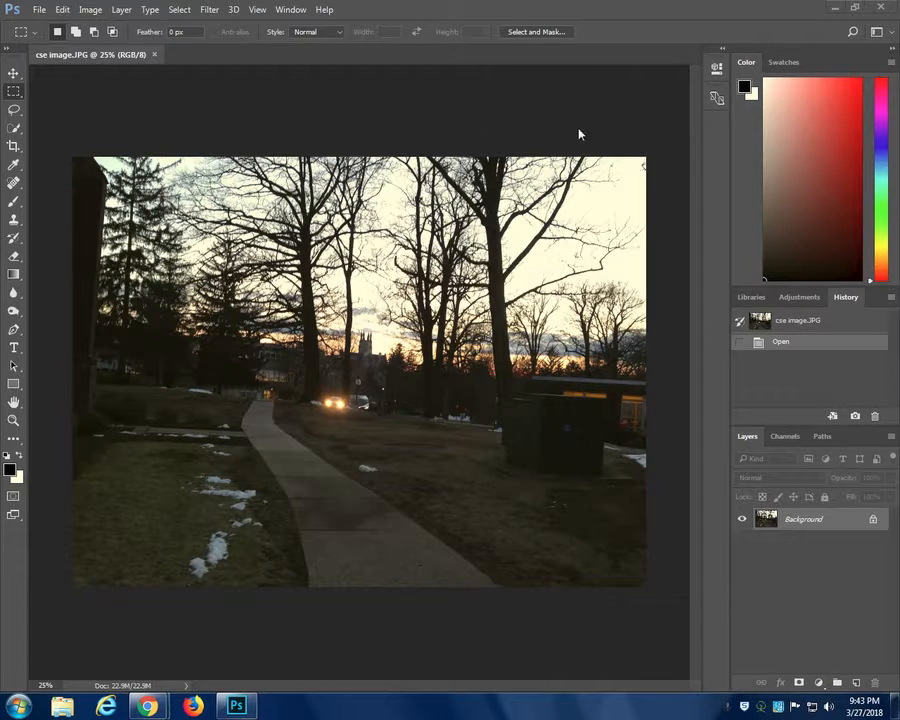
pyautogui.click(39, 9)
pyautogui.click(39, 9)
pyautogui.click(202, 10)
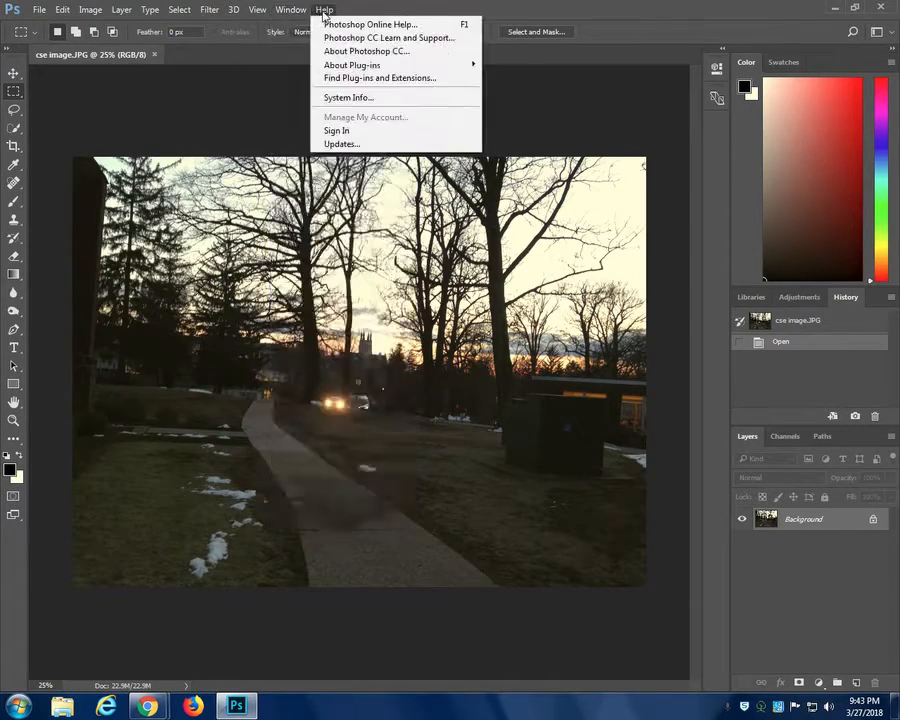
pyautogui.moveTo(188, 11)
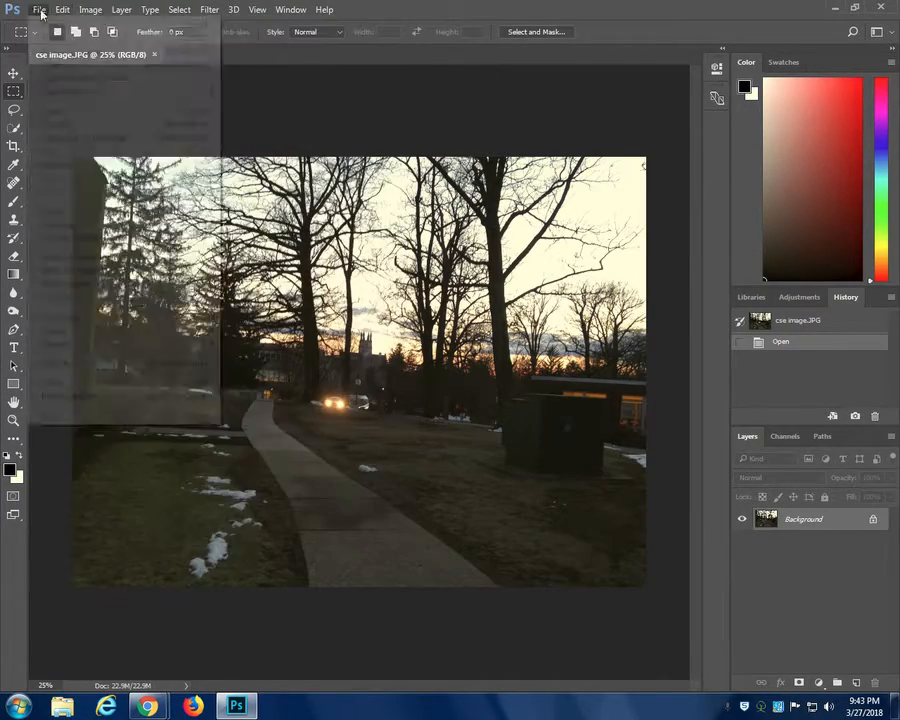
pyautogui.moveTo(232, 12)
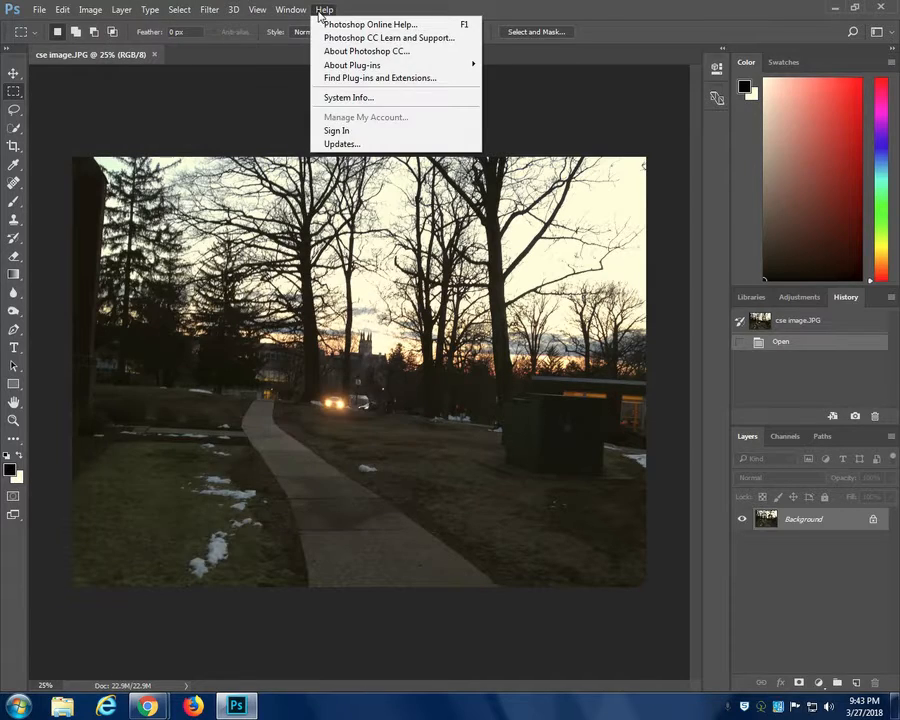
pyautogui.moveTo(38, 9)
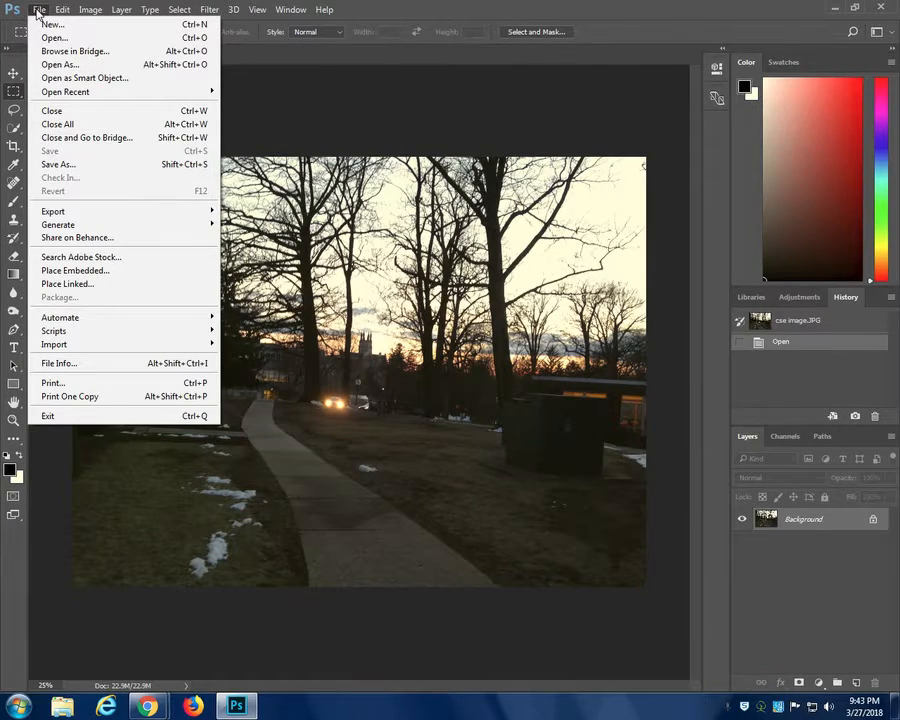
pyautogui.click(38, 12)
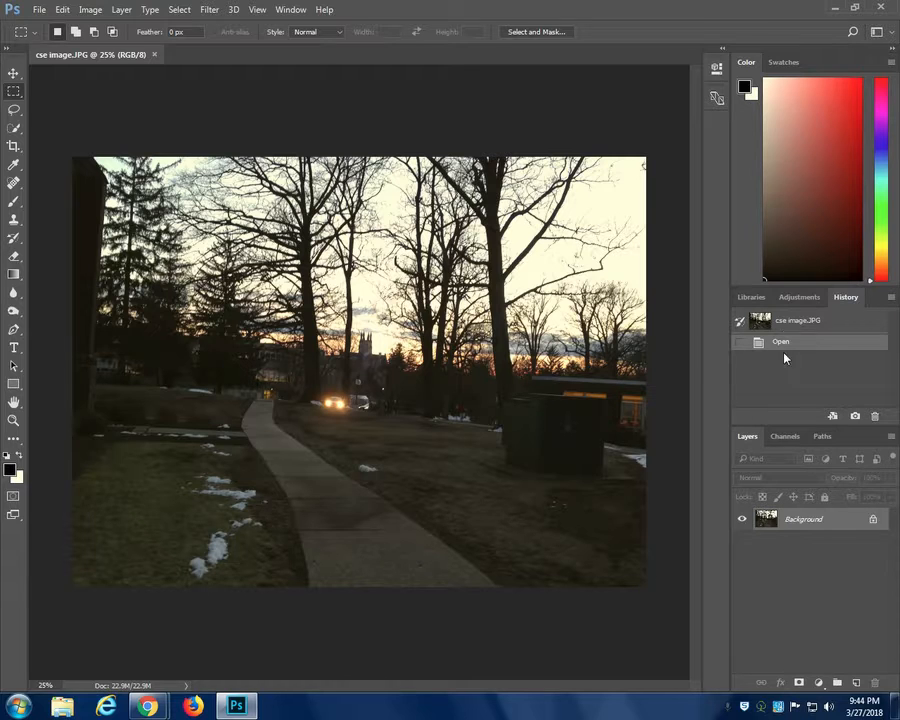
pyautogui.click(786, 436)
pyautogui.click(822, 436)
pyautogui.click(750, 437)
pyautogui.click(790, 298)
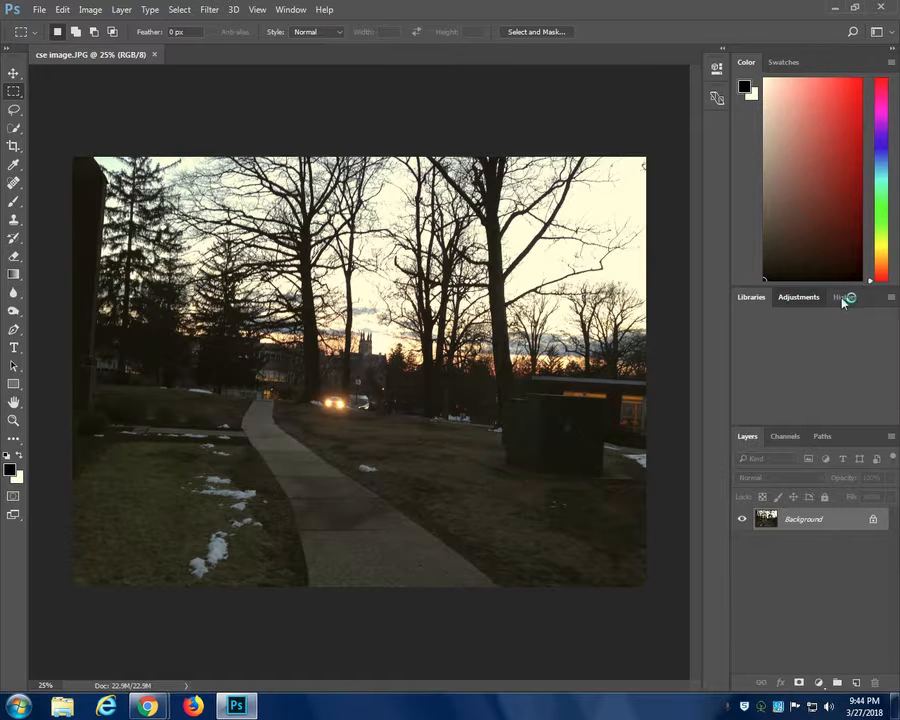
pyautogui.click(845, 297)
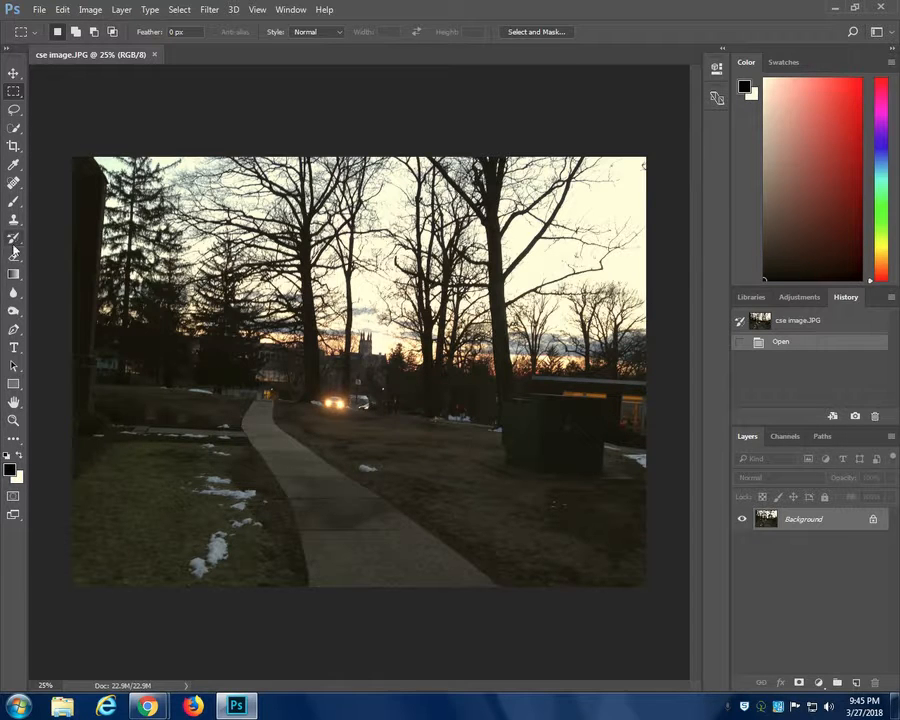
# - Crop the photo to its central area containing the upper path, the car headlights and the tower
pyautogui.click(14, 147)
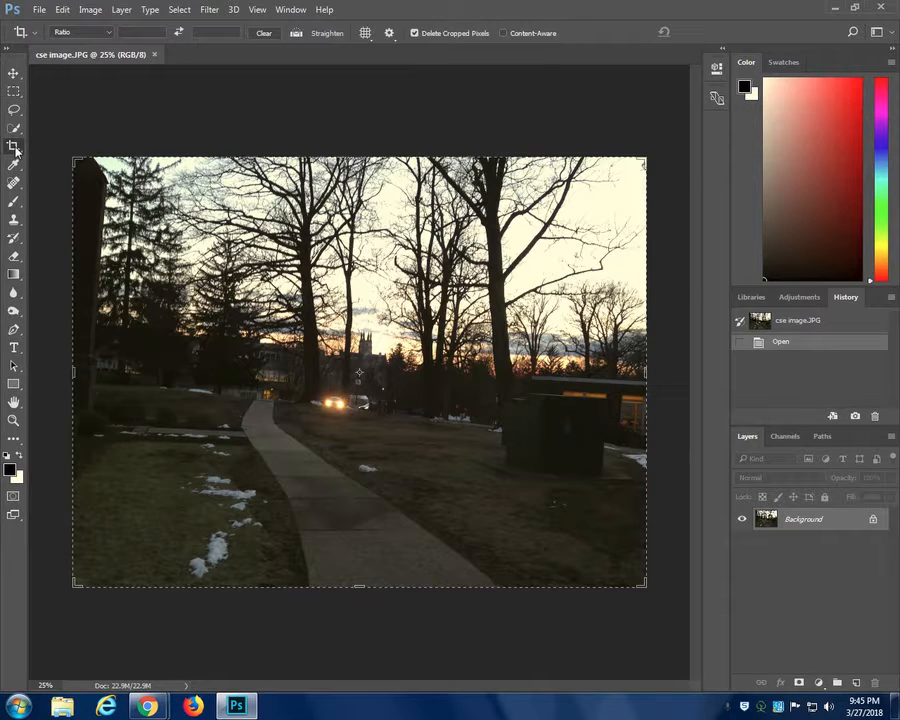
pyautogui.moveTo(74, 157); pyautogui.dragTo(158, 271)
pyautogui.moveTo(578, 506); pyautogui.dragTo(494, 450)
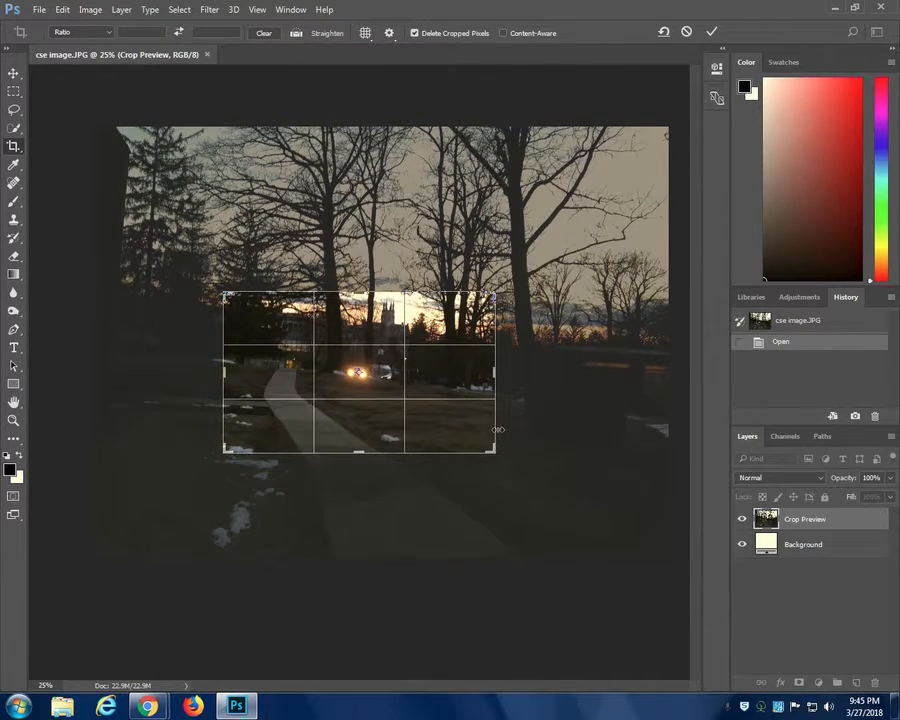
pyautogui.press('Return')
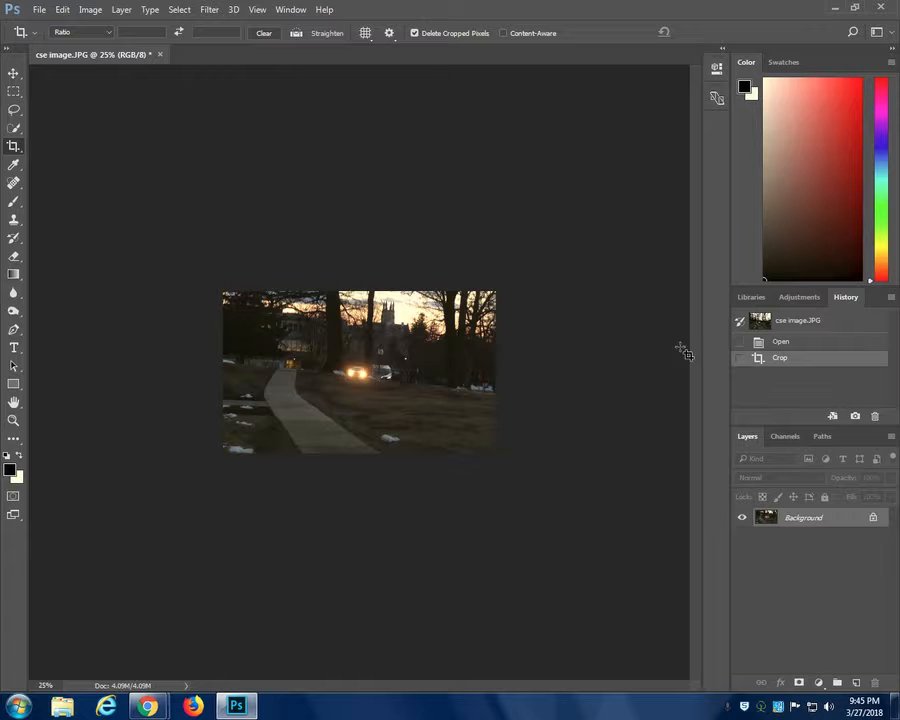
# - Compare the opened and cropped history states repeatedly, and revert the photo to its opened state
pyautogui.click(782, 342)
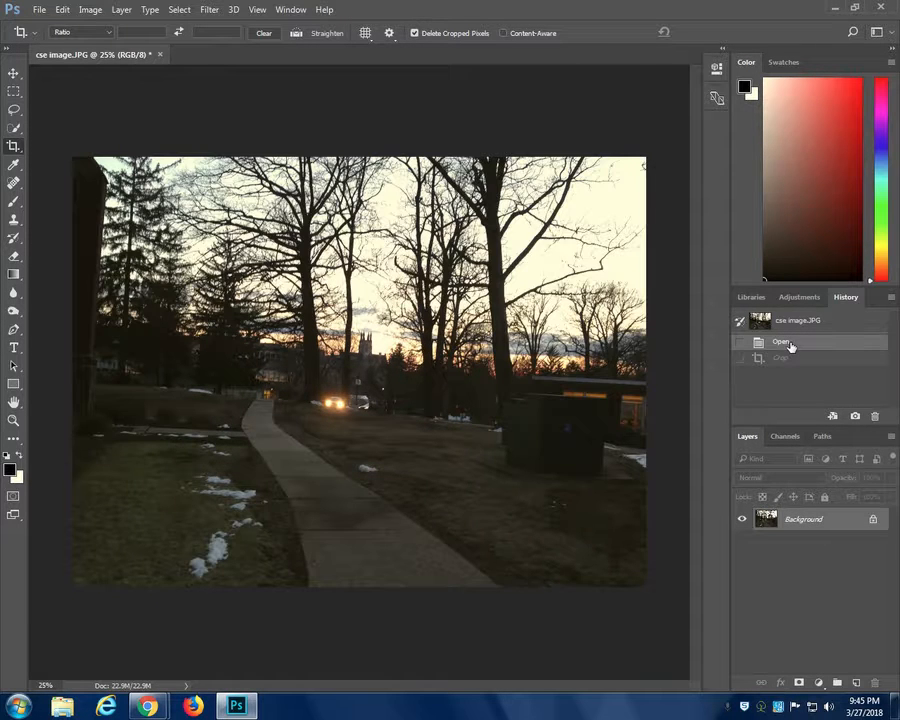
pyautogui.click(784, 358)
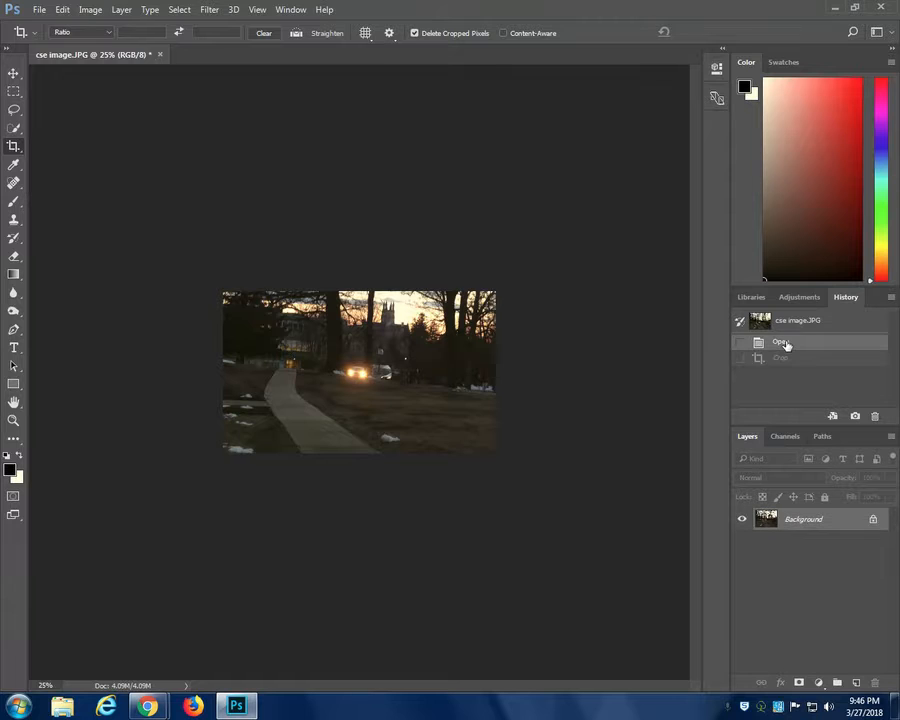
pyautogui.click(785, 344)
pyautogui.click(786, 360)
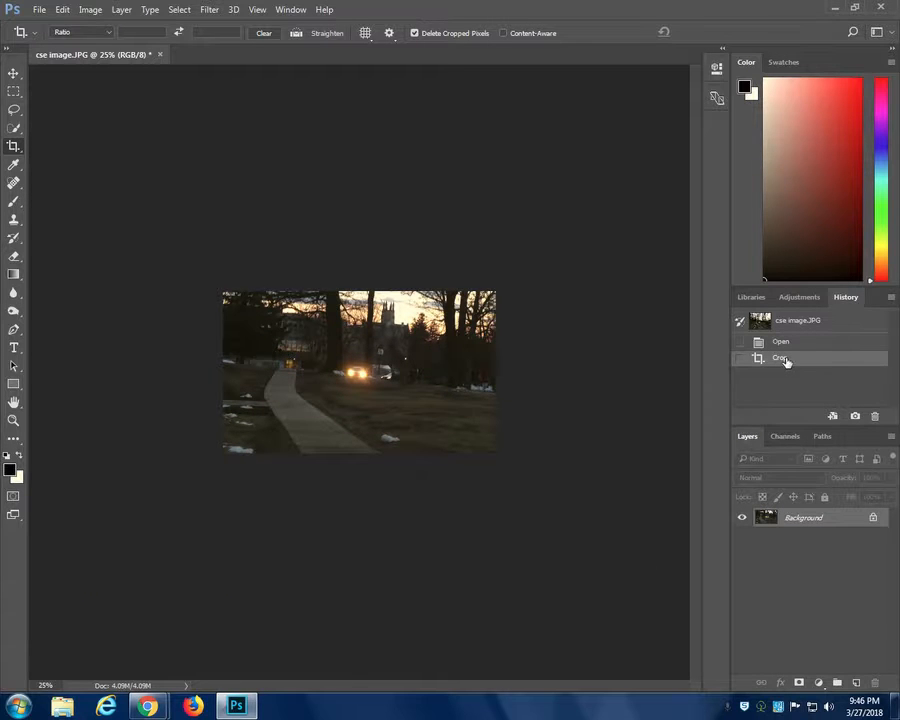
pyautogui.click(785, 343)
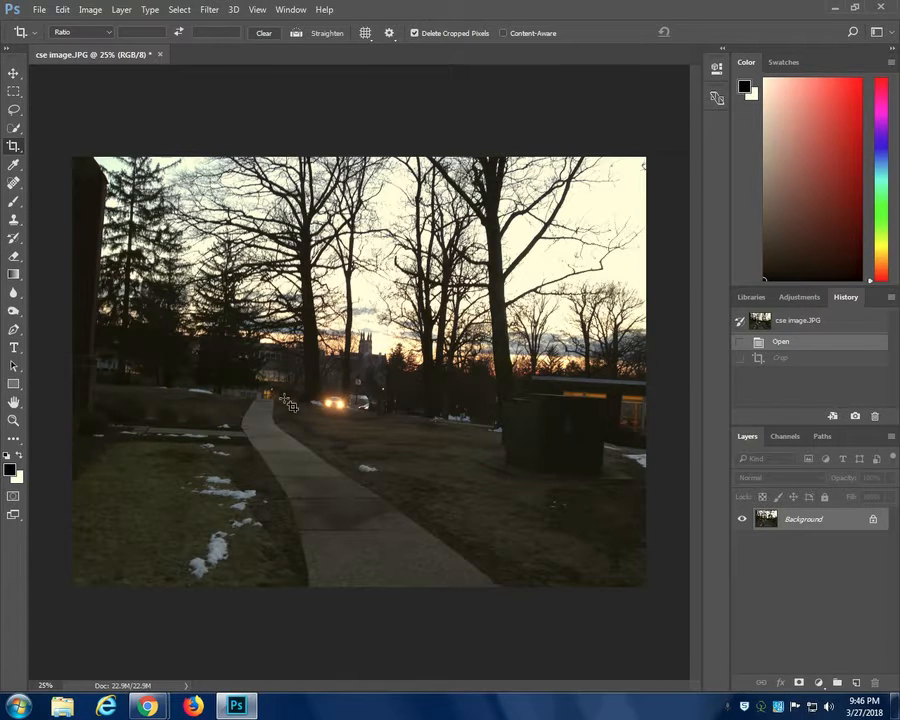
# - Open the Lens Correction filter and straighten the photo along the sloping ground line from the dark building to the utility box
pyautogui.click(209, 10)
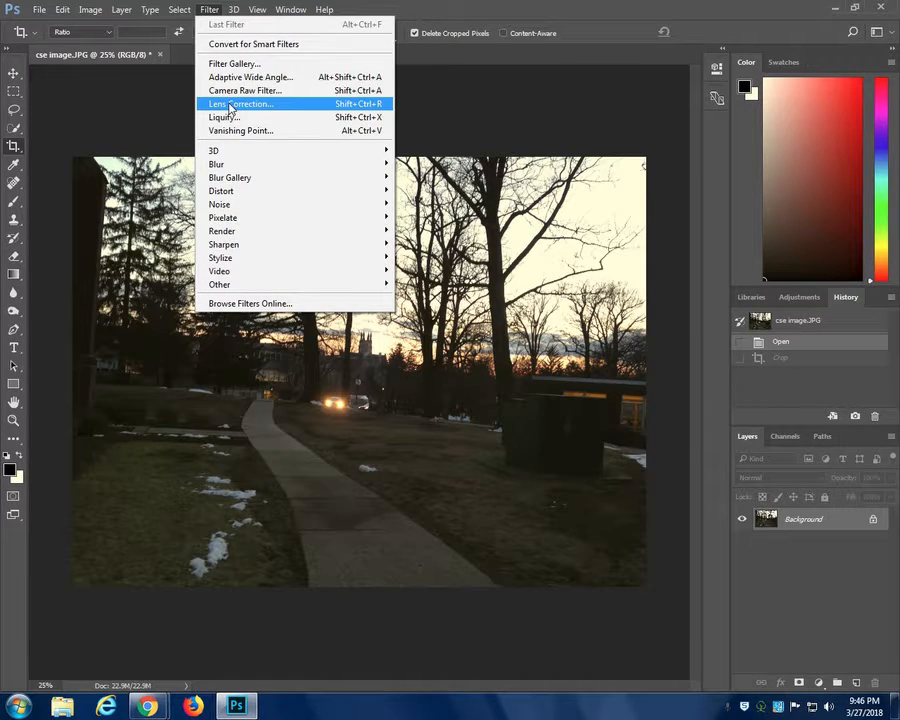
pyautogui.click(231, 106)
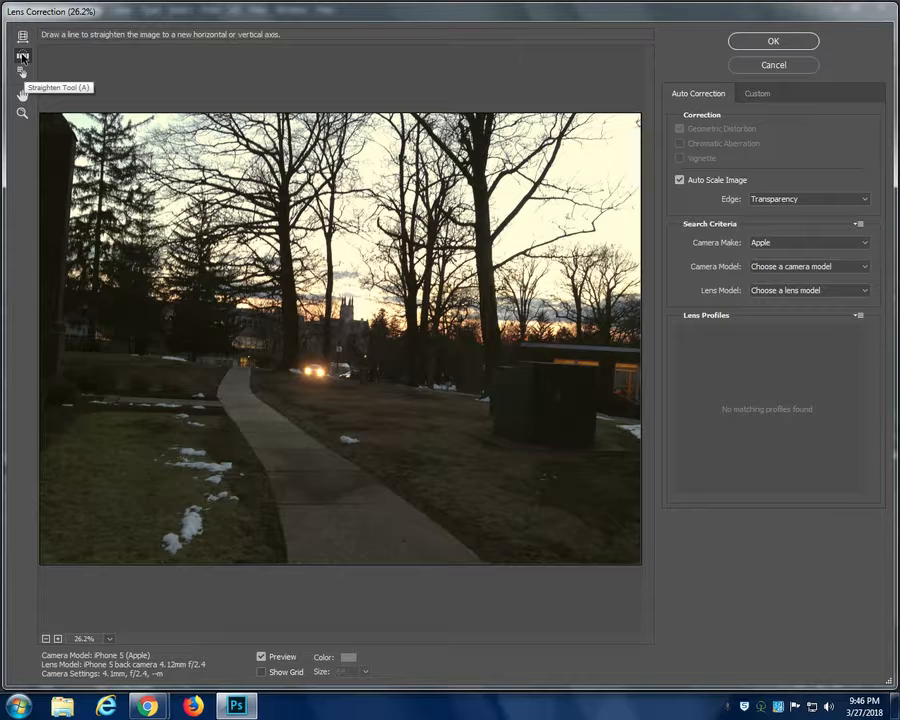
pyautogui.moveTo(67, 349); pyautogui.dragTo(583, 404)
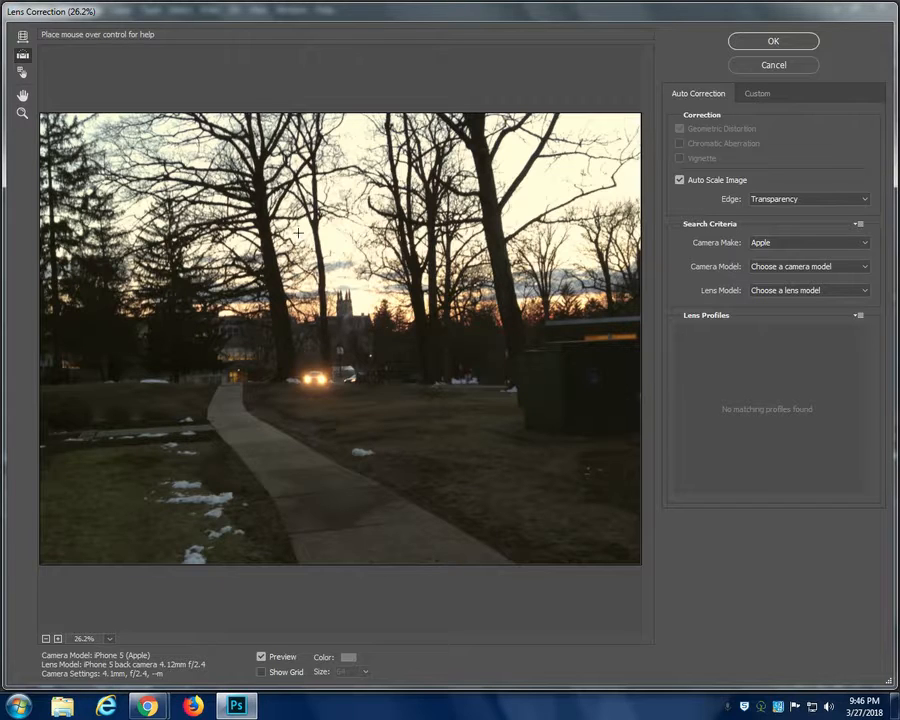
# - Restraighten the photo with the Straighten tool, alternating between the large central tree trunk and the ground line
pyautogui.moveTo(256, 168); pyautogui.dragTo(288, 376)
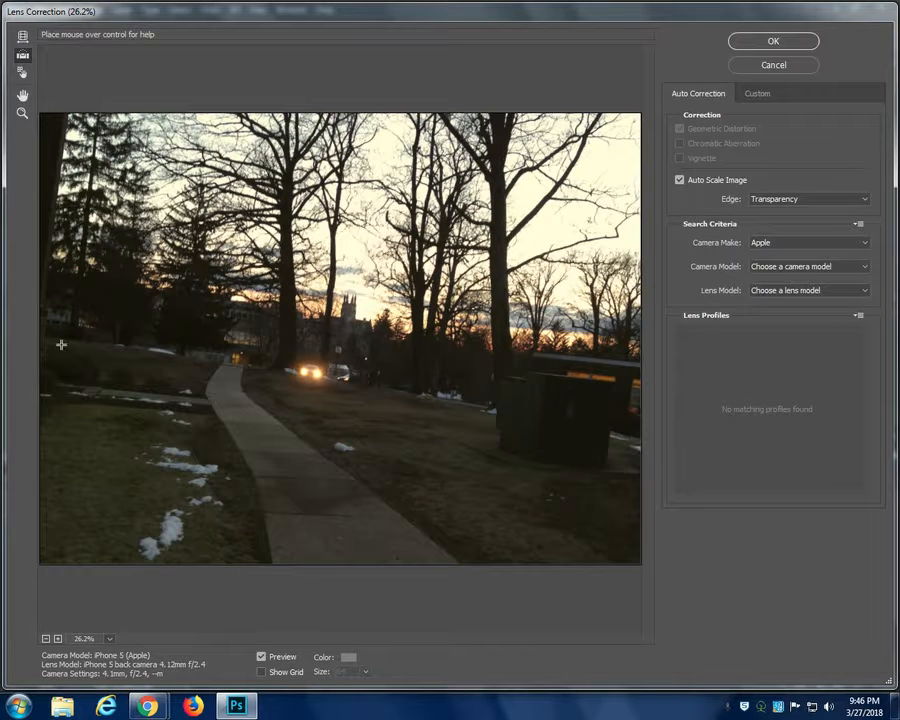
pyautogui.moveTo(60, 341); pyautogui.dragTo(612, 411)
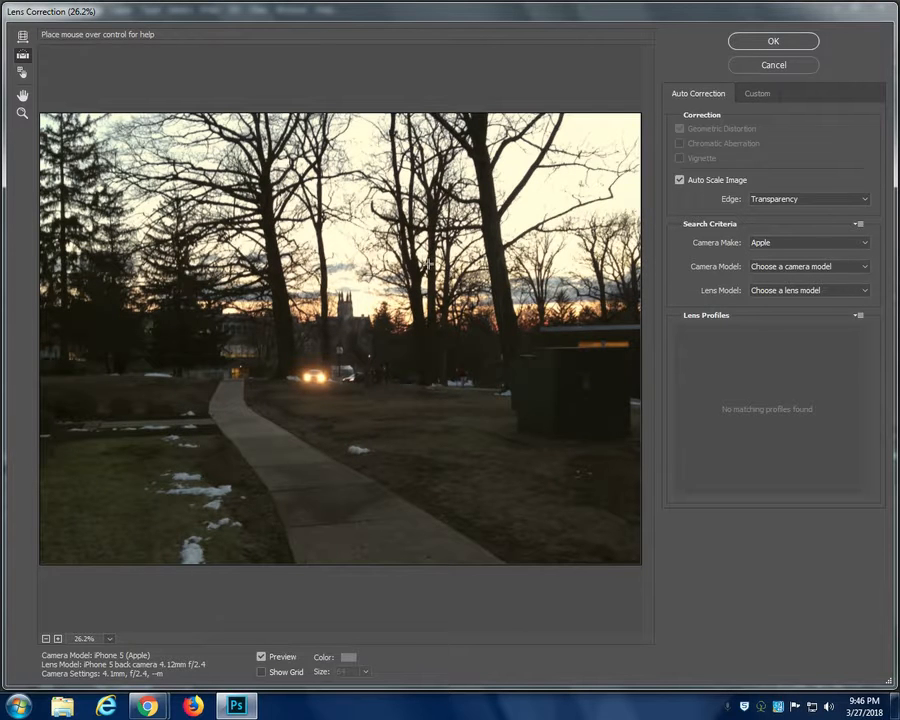
pyautogui.moveTo(257, 141); pyautogui.dragTo(278, 396)
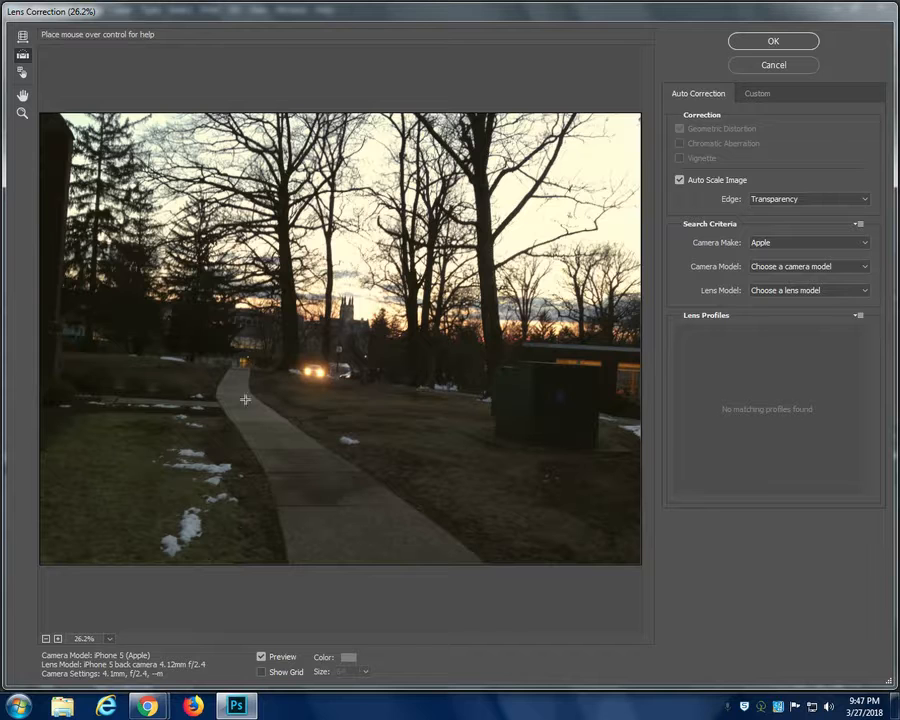
pyautogui.moveTo(80, 353); pyautogui.dragTo(607, 403)
pyautogui.moveTo(62, 382); pyautogui.dragTo(629, 361)
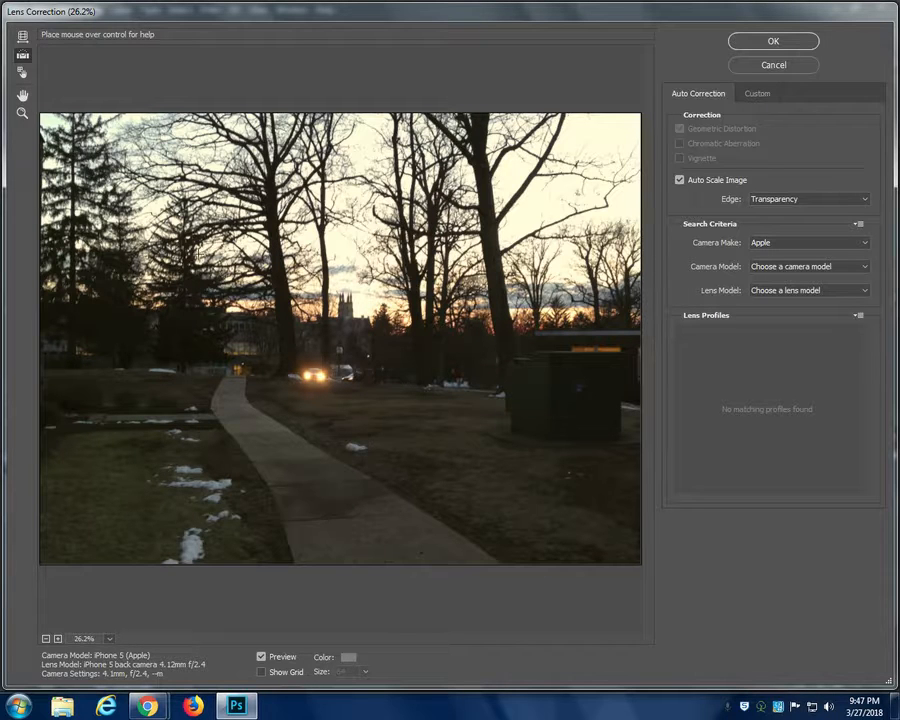
# - Keep the custom Remove Distortion correction at 0.00 and set Fix Red/Cyan Fringe to +0.79
pyautogui.click(758, 94)
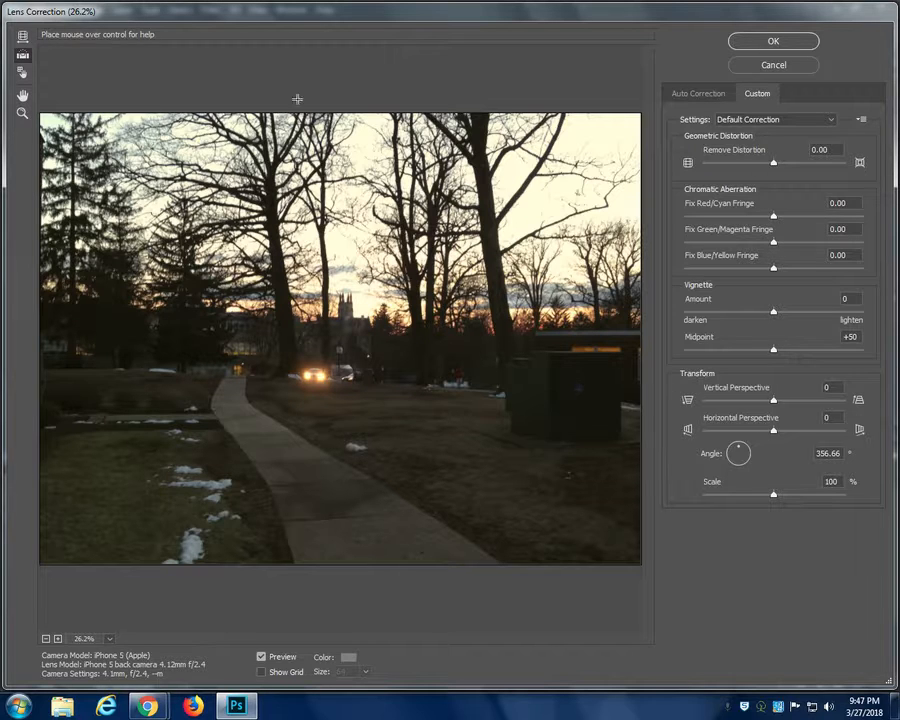
pyautogui.moveTo(776, 168)
pyautogui.mouseDown()
pyautogui.moveTo(826, 172)
pyautogui.moveTo(704, 172)
pyautogui.moveTo(844, 180)
pyautogui.moveTo(772, 166)
pyautogui.mouseUp()
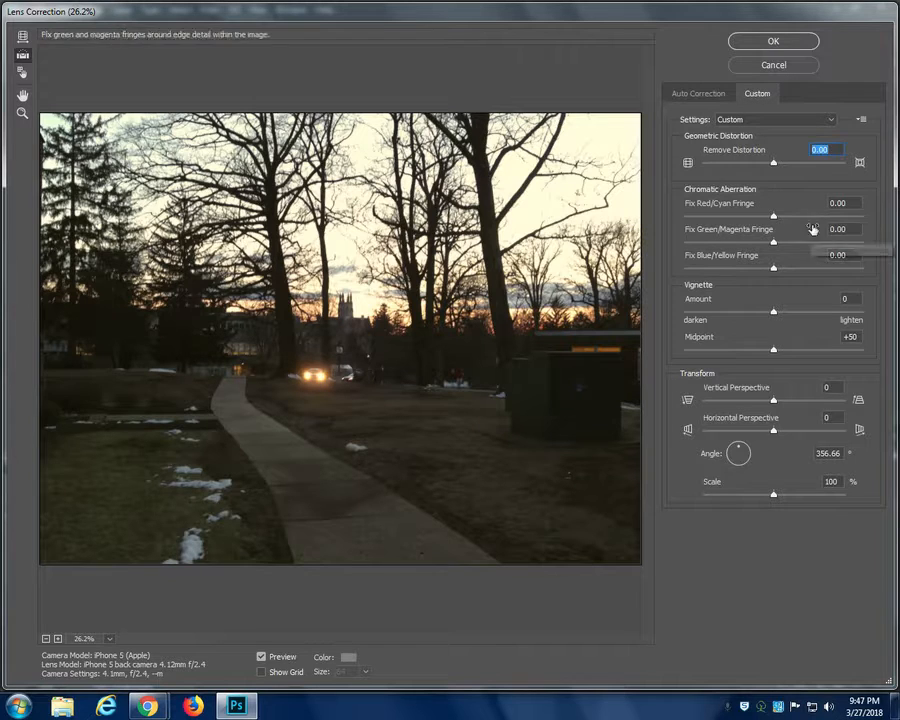
pyautogui.moveTo(773, 216)
pyautogui.mouseDown()
pyautogui.moveTo(761, 216)
pyautogui.moveTo(774, 217)
pyautogui.mouseUp()
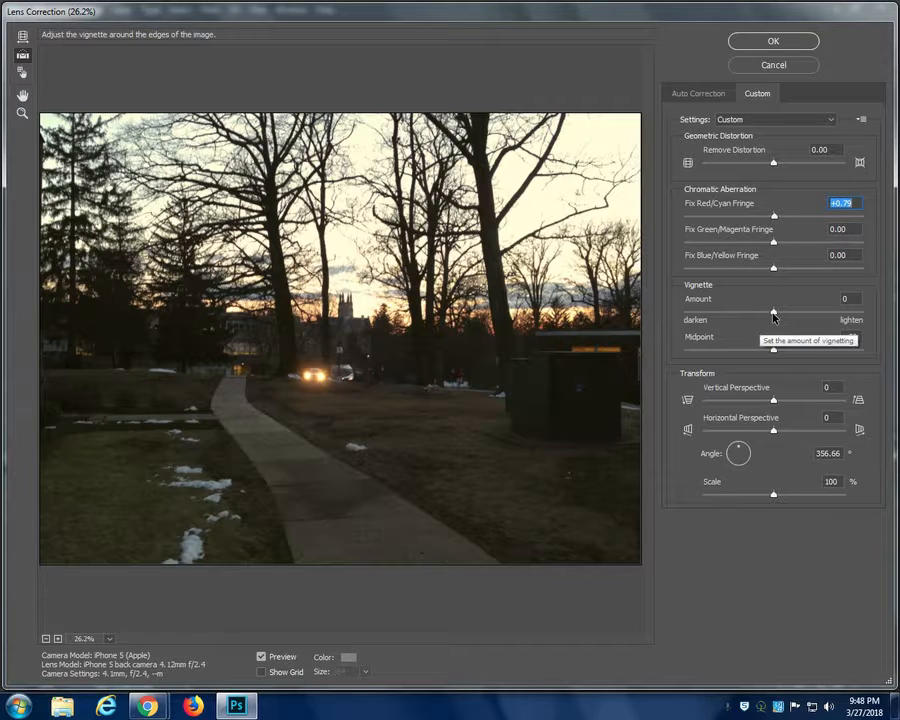
# - Try a vignette amount of -97 and a vertical perspective of -1, returning each to 0
pyautogui.moveTo(773, 315); pyautogui.dragTo(687, 313)
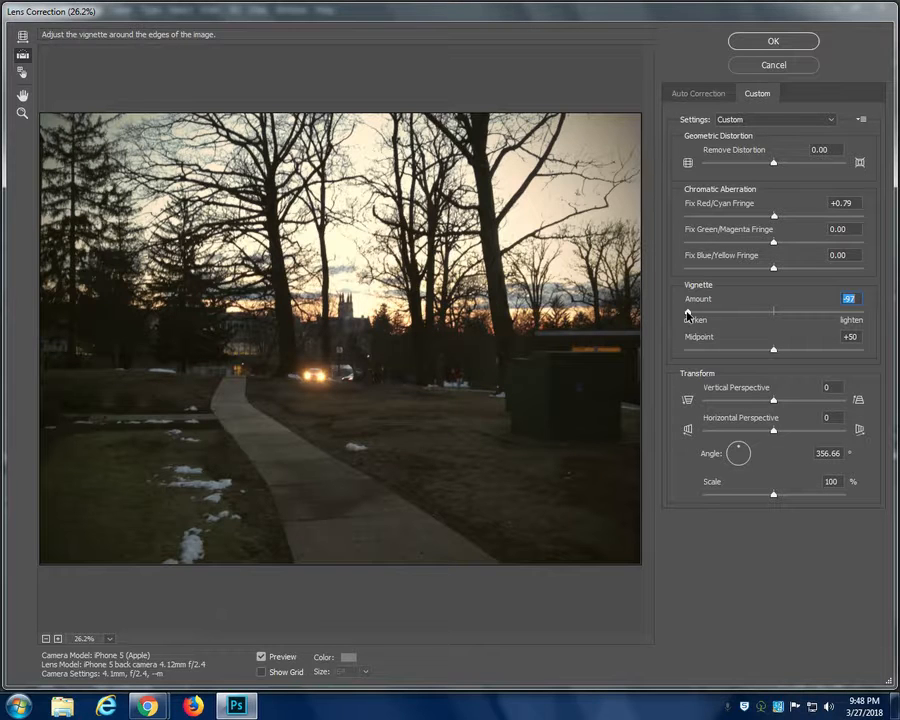
pyautogui.moveTo(687, 313); pyautogui.dragTo(772, 316)
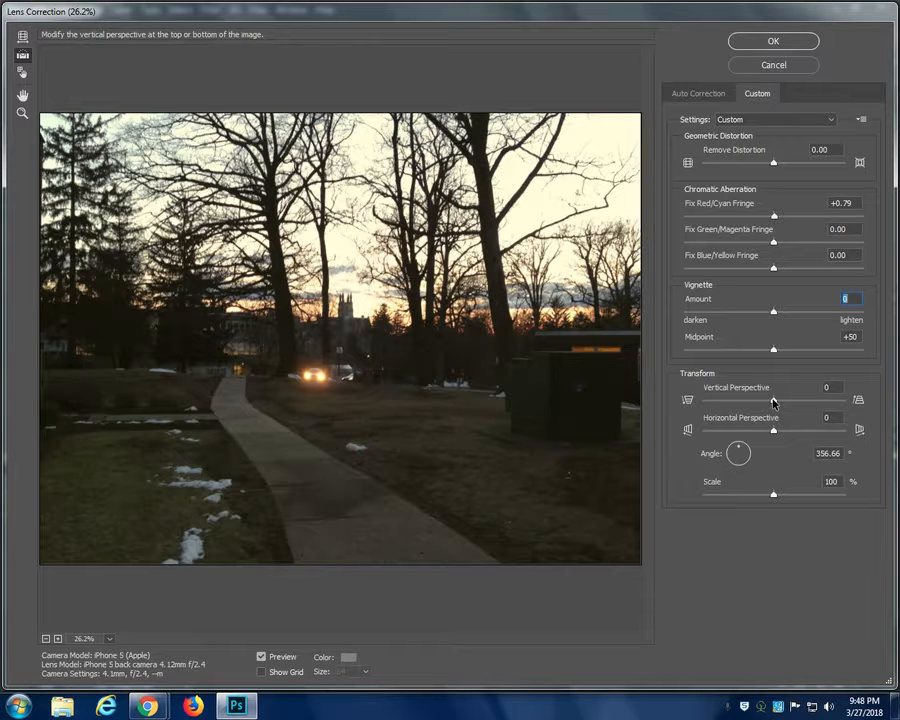
pyautogui.moveTo(773, 401); pyautogui.dragTo(773, 432)
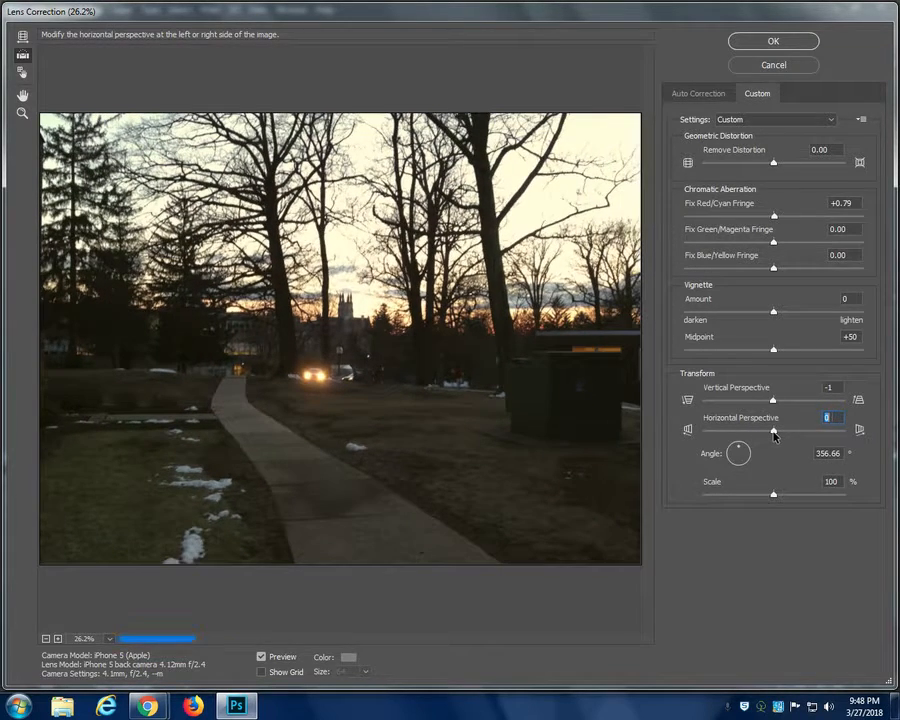
pyautogui.moveTo(772, 403); pyautogui.dragTo(772, 402)
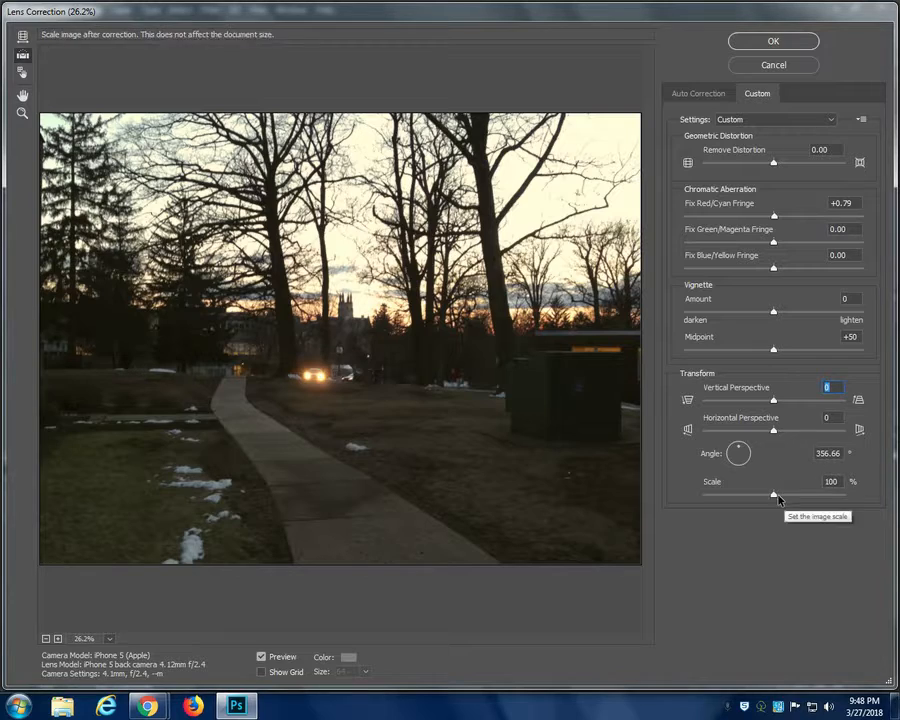
# - Try a scale of 0% on the corrected photo, restore it to 100%, and apply the lens correction
pyautogui.moveTo(775, 495)
pyautogui.mouseDown()
pyautogui.moveTo(792, 497)
pyautogui.moveTo(741, 501)
pyautogui.moveTo(777, 497)
pyautogui.mouseUp()
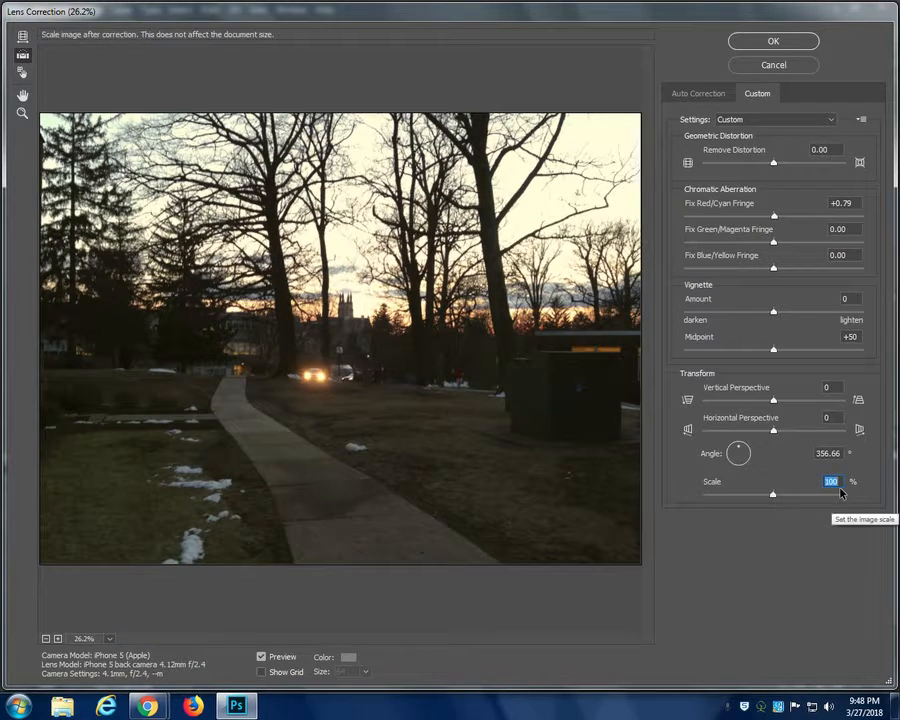
pyautogui.write('0')
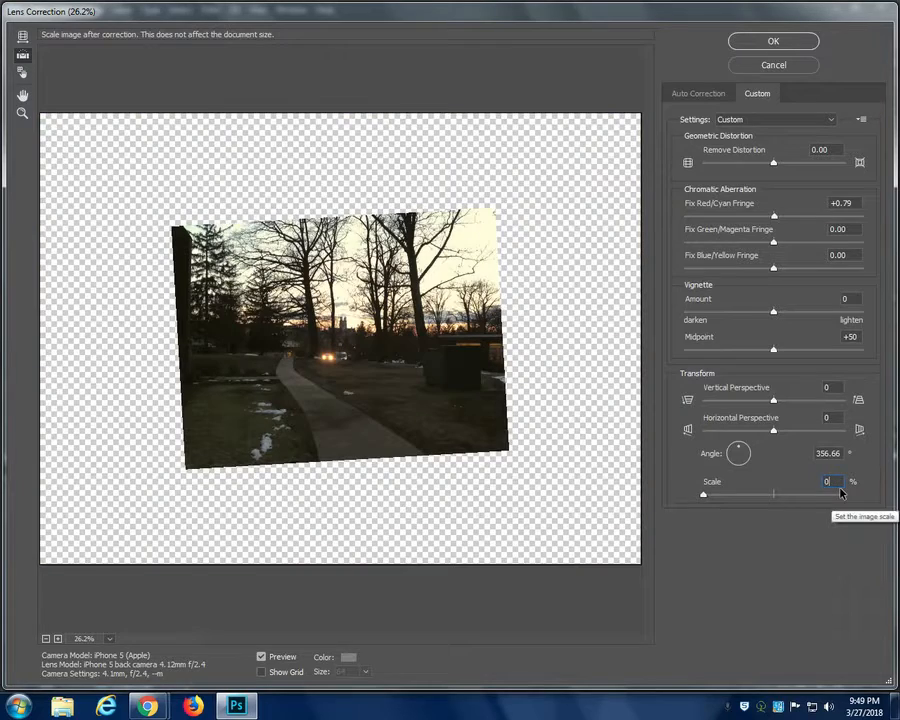
pyautogui.click(773, 500)
pyautogui.press('Return')
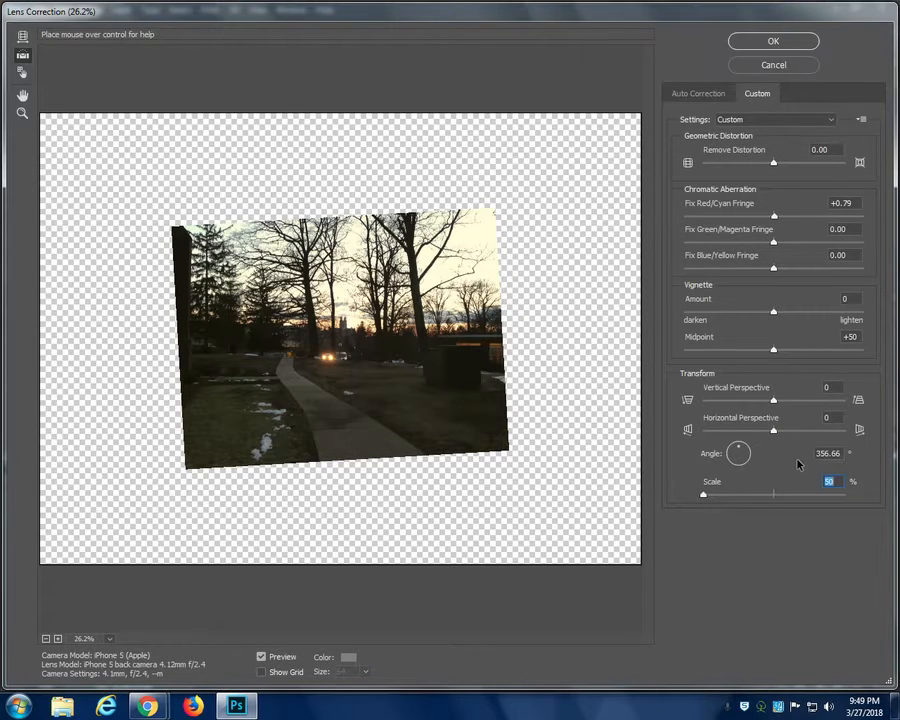
pyautogui.write('1')
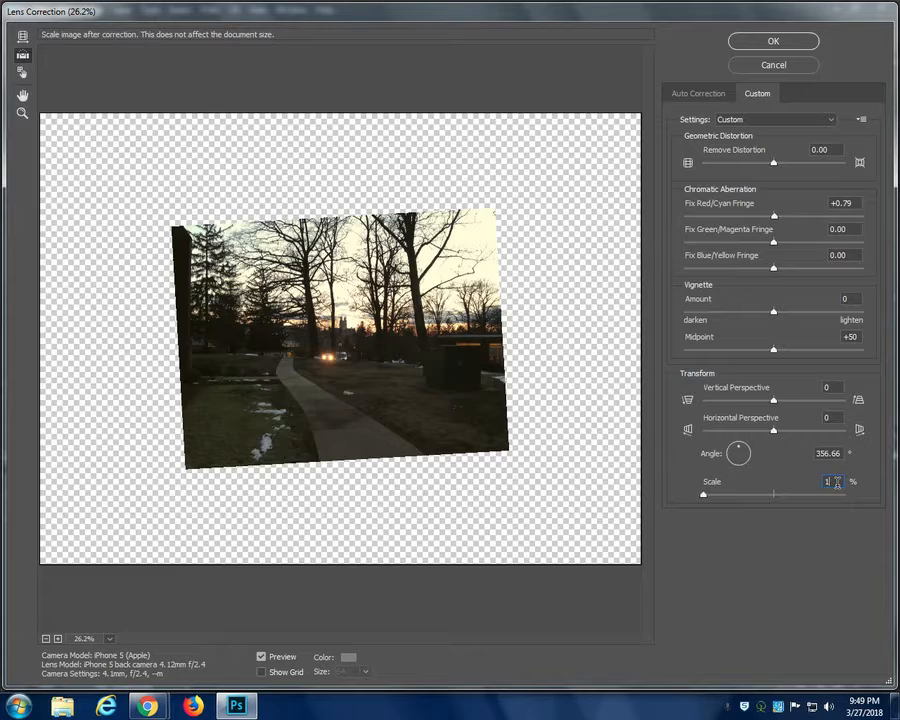
pyautogui.write('00')
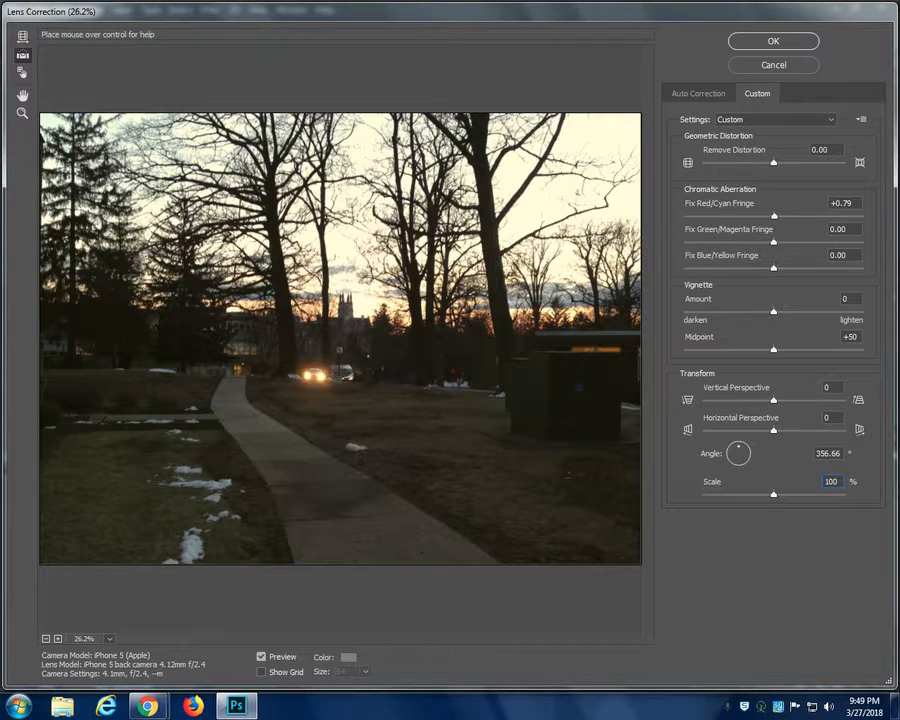
pyautogui.click(780, 40)
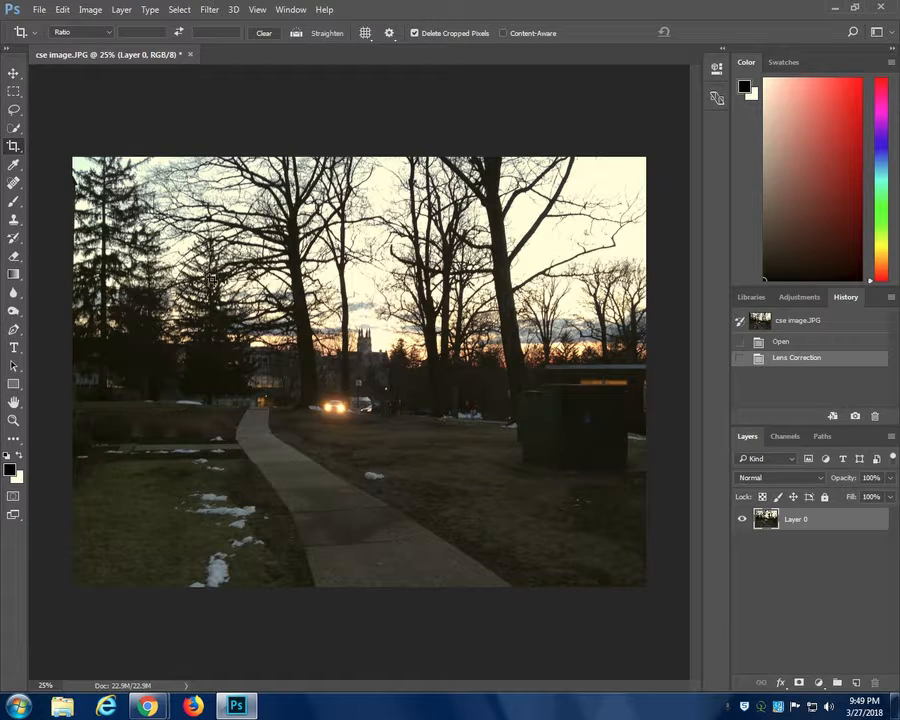
# - Draw a Perspective Crop frame around the dark utility box beside the building
pyautogui.rightClick(14, 148)
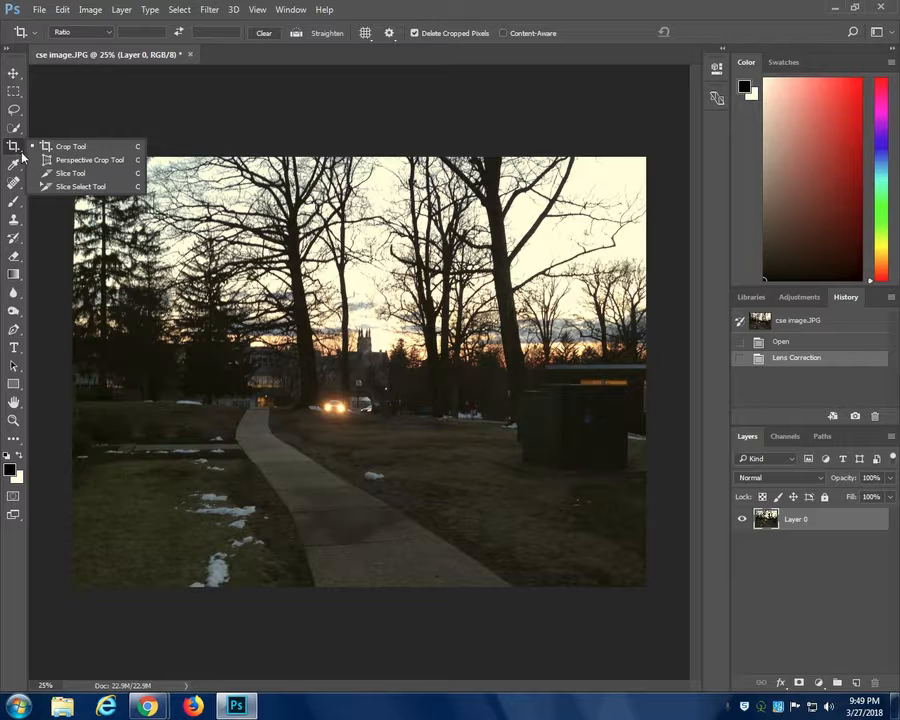
pyautogui.click(89, 160)
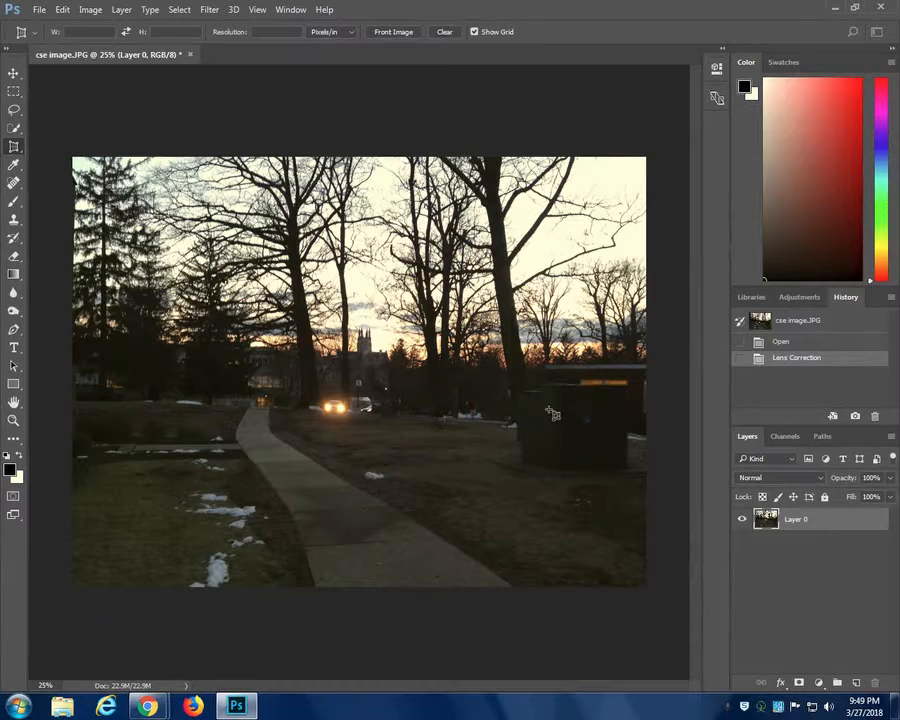
pyautogui.moveTo(541, 373); pyautogui.dragTo(641, 488)
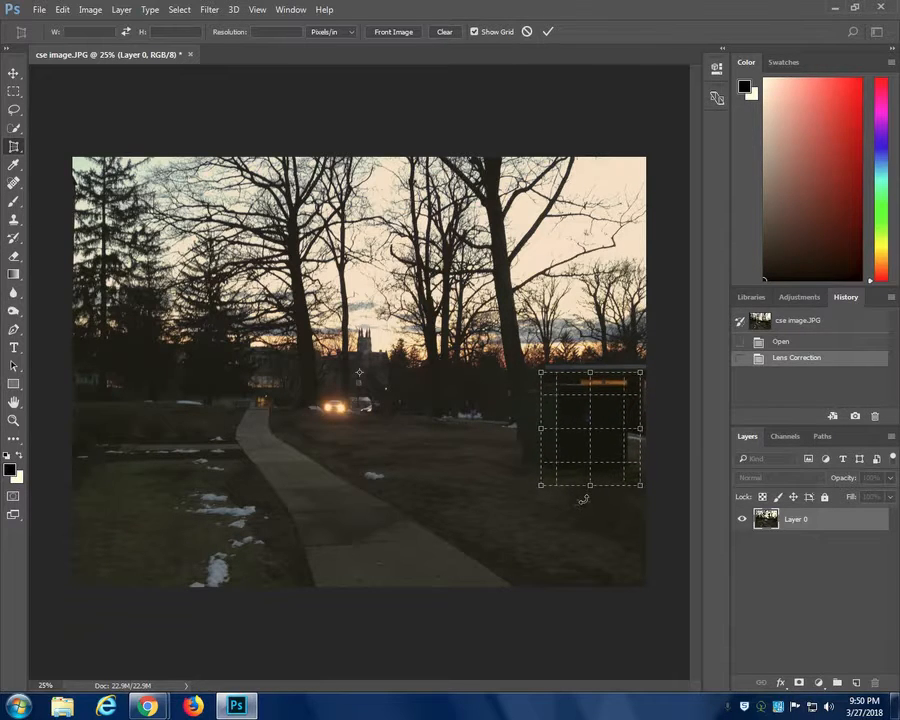
pyautogui.scroll(2, 359, 373)
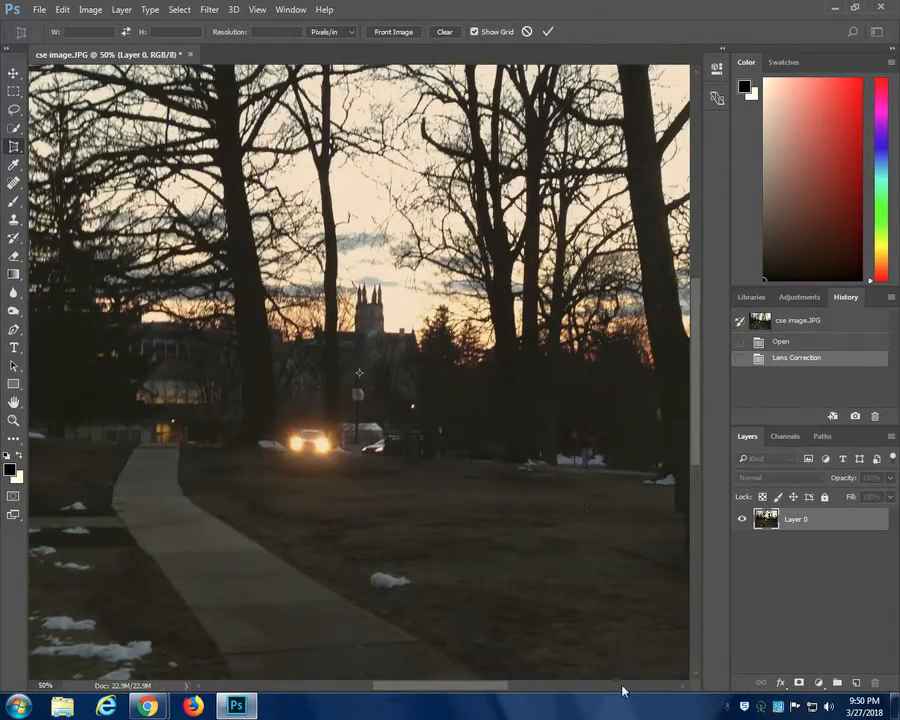
pyautogui.moveTo(462, 692); pyautogui.dragTo(556, 688)
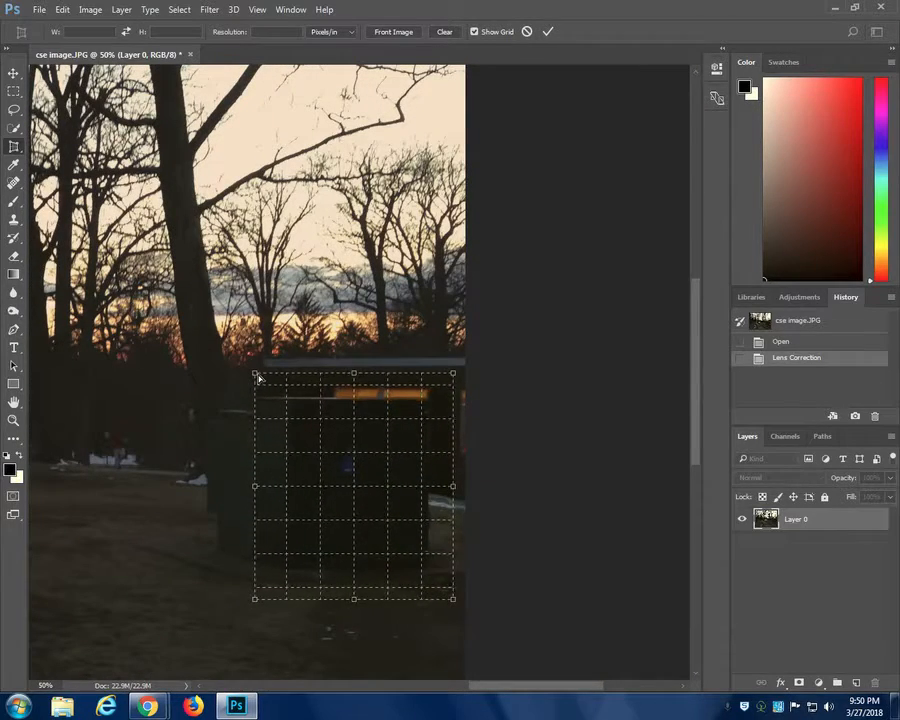
# - Fit the perspective crop's corners to the utility box's front face, apply it, and revert to the Lens Correction history state
pyautogui.moveTo(255, 377); pyautogui.dragTo(268, 386)
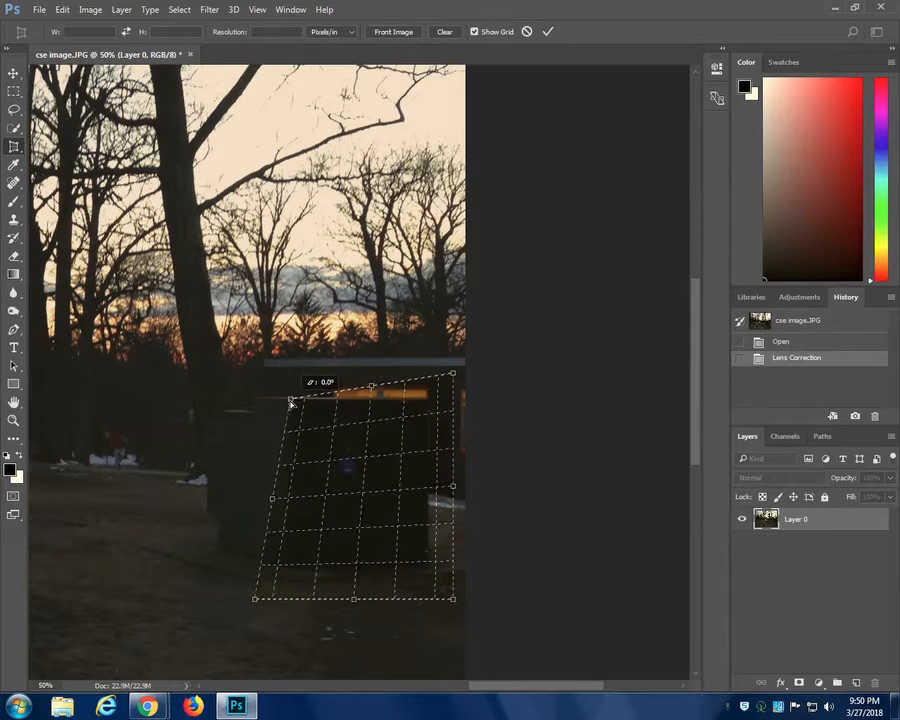
pyautogui.moveTo(453, 375); pyautogui.dragTo(428, 400)
pyautogui.moveTo(454, 600); pyautogui.dragTo(430, 568)
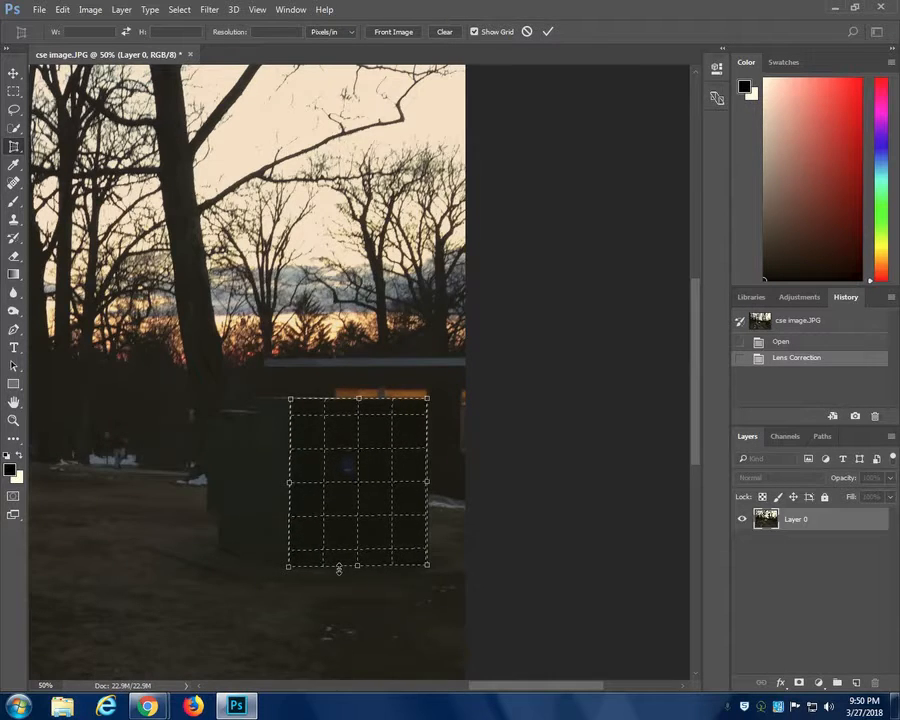
pyautogui.press('Return')
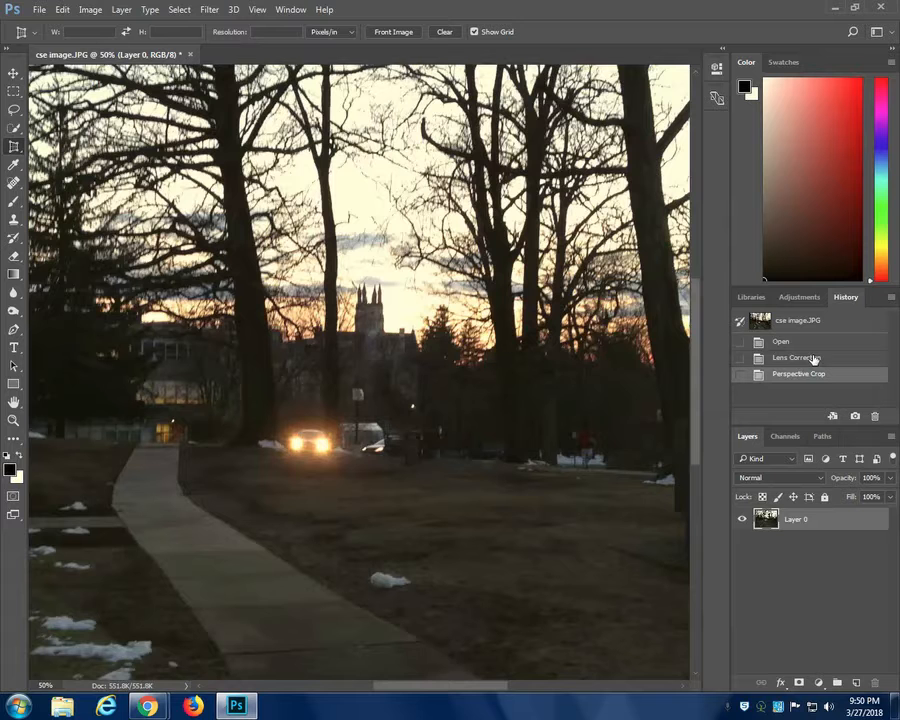
pyautogui.click(815, 358)
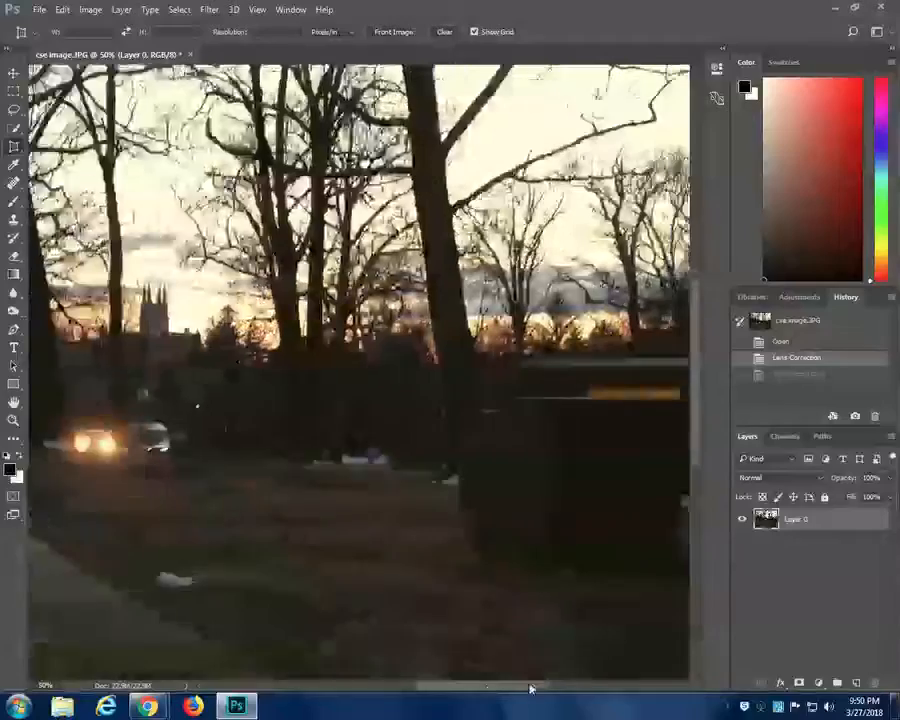
# - Perspective-crop the photo to about 3060 × 1950 px, trimming all edges and the most from the sky
pyautogui.moveTo(530, 688); pyautogui.dragTo(453, 716)
pyautogui.hotkey('ctrl', '-')
pyautogui.hotkey('ctrl', '-')
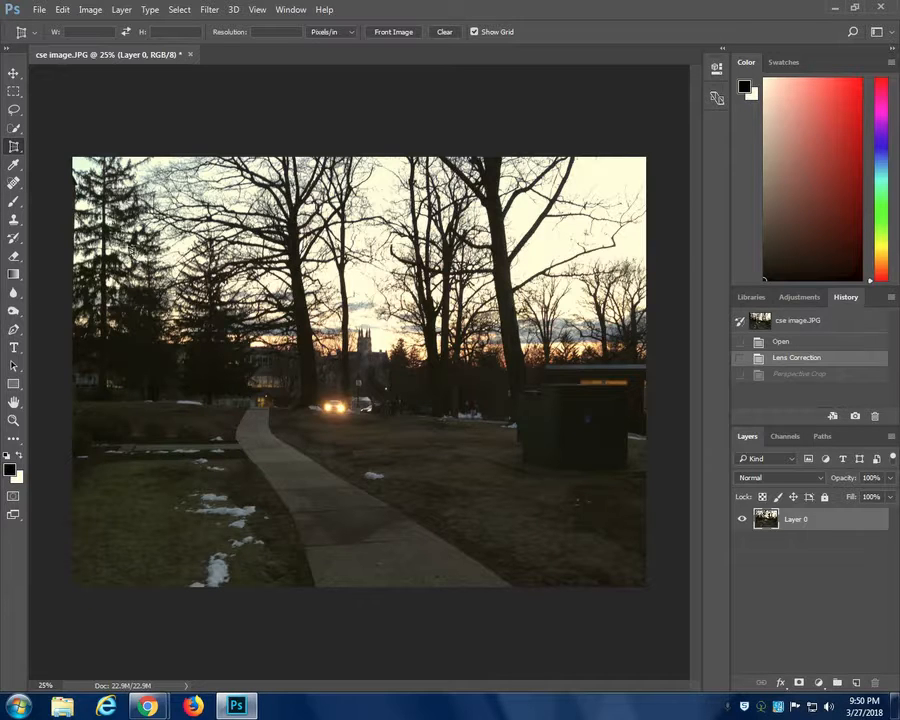
pyautogui.moveTo(91, 218); pyautogui.dragTo(630, 566)
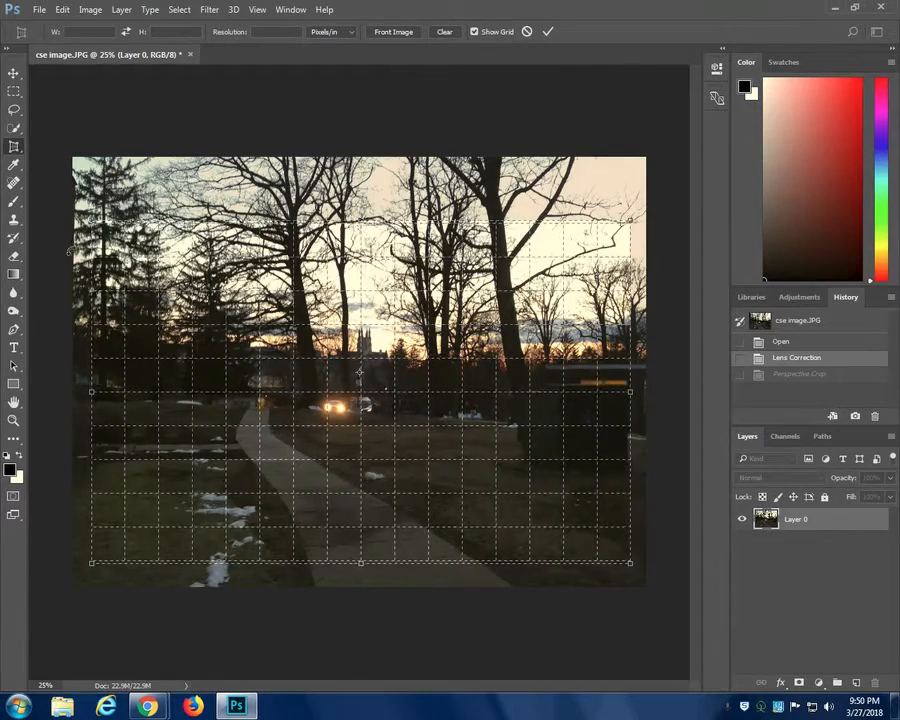
pyautogui.press('Return')
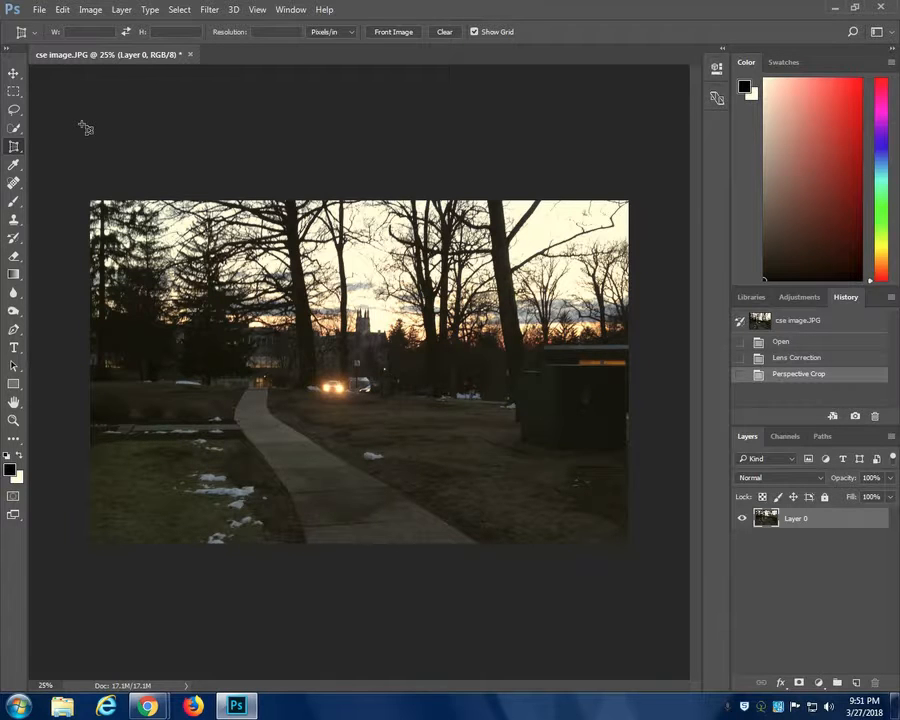
# - Open the Image Size settings, show more of the photo in the preview, and switch the width and height units to pixels
pyautogui.click(89, 10)
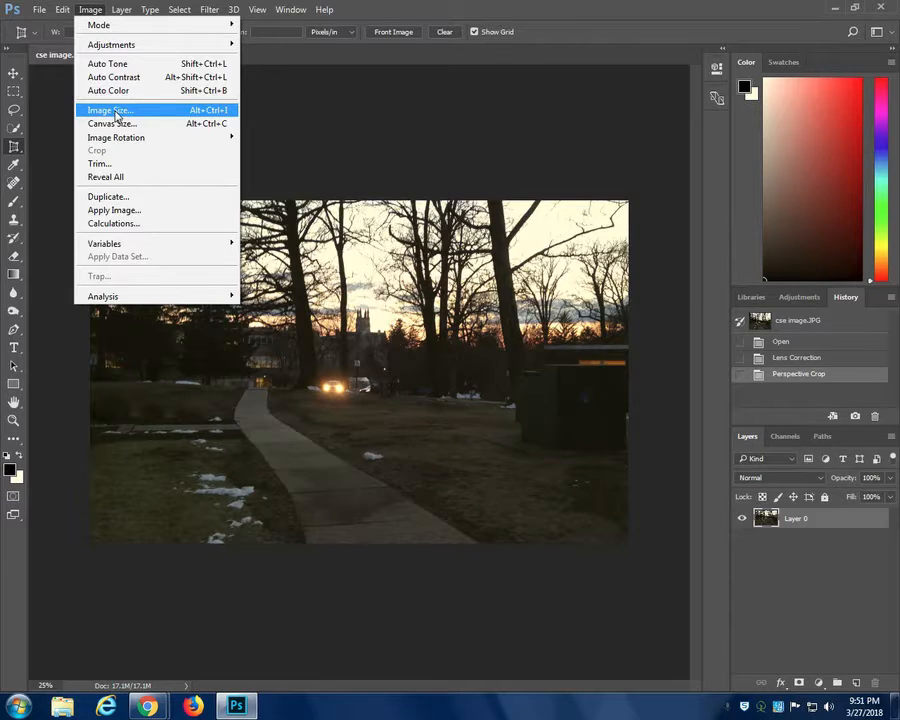
pyautogui.click(115, 111)
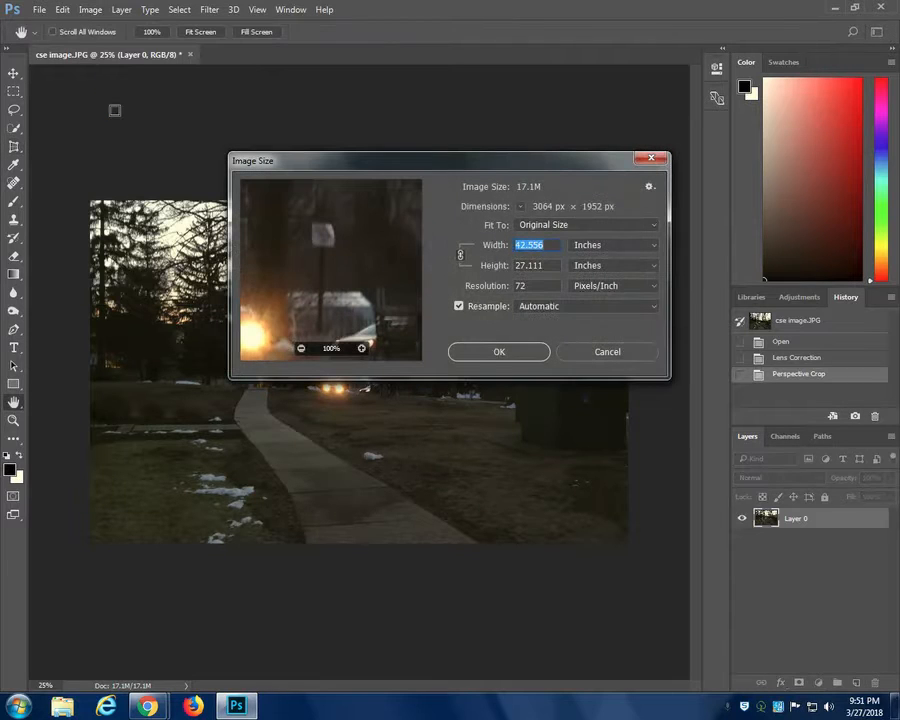
pyautogui.click(301, 348)
pyautogui.click(301, 348)
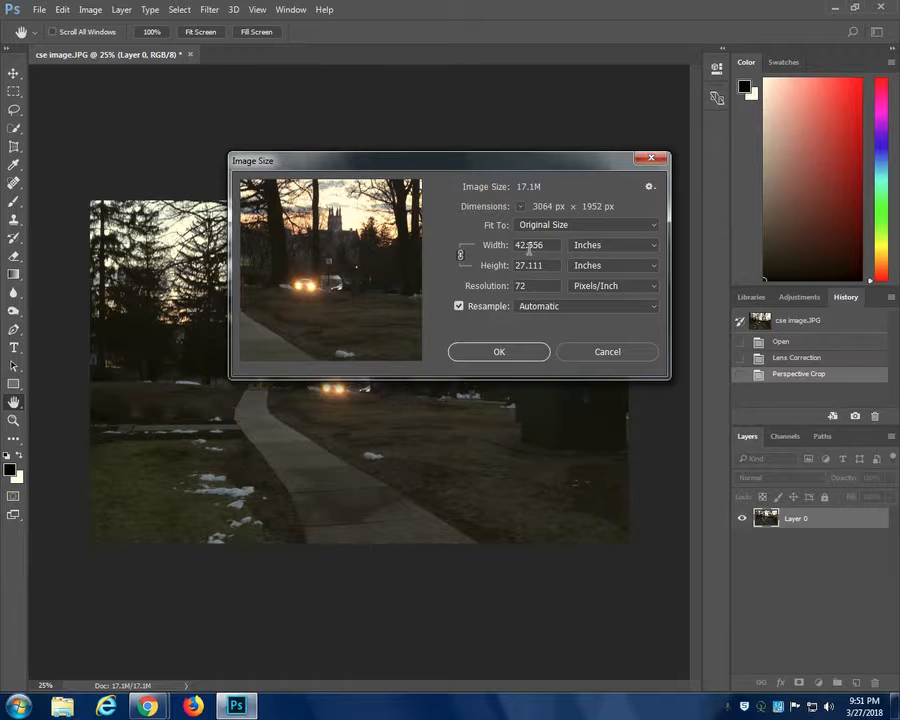
pyautogui.click(652, 252)
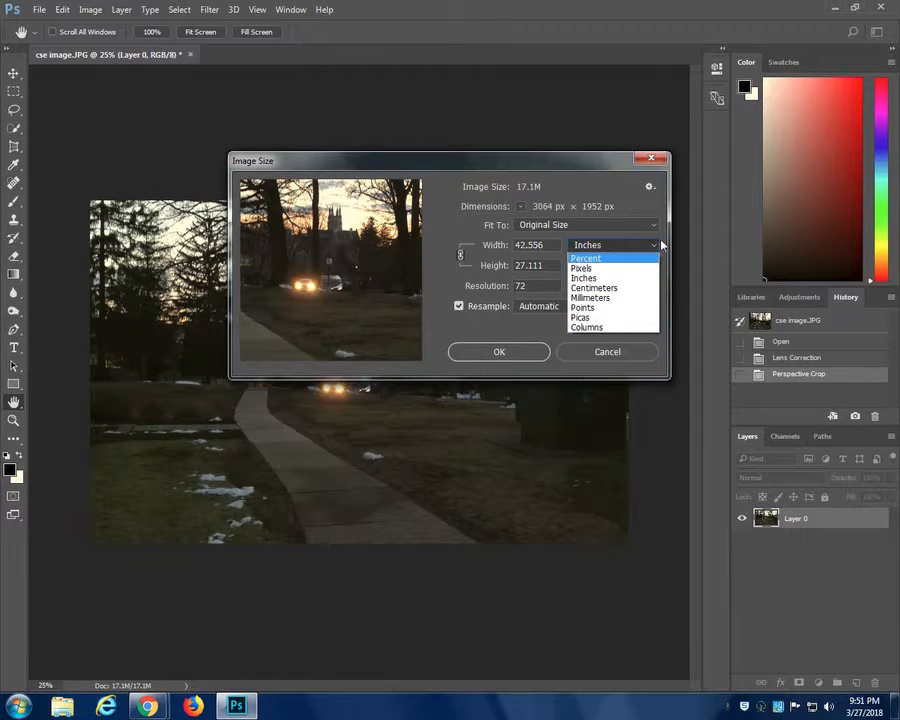
pyautogui.click(656, 245)
pyautogui.click(653, 248)
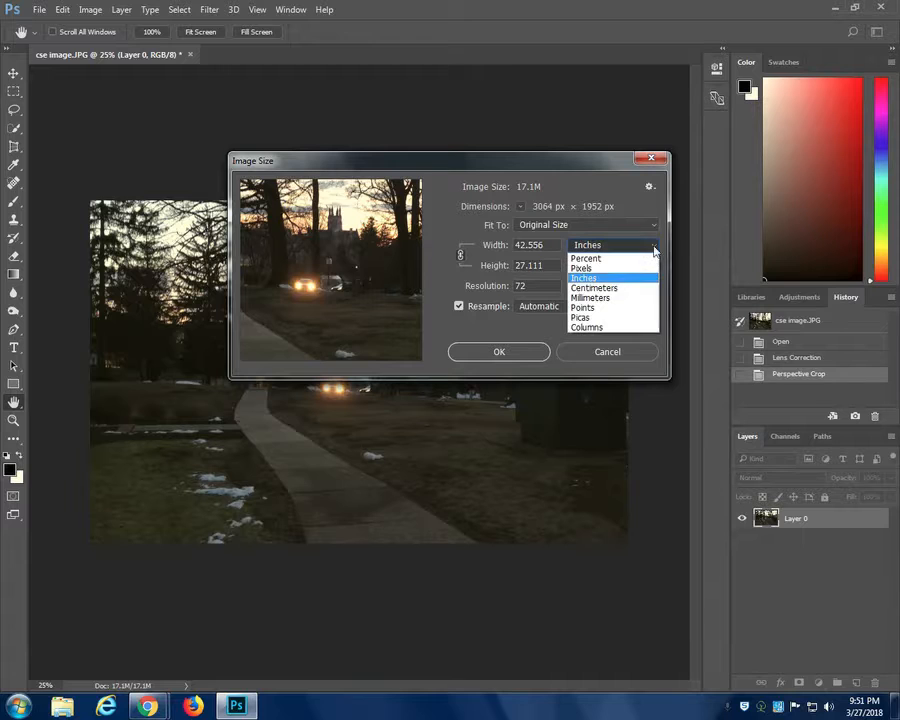
pyautogui.click(585, 268)
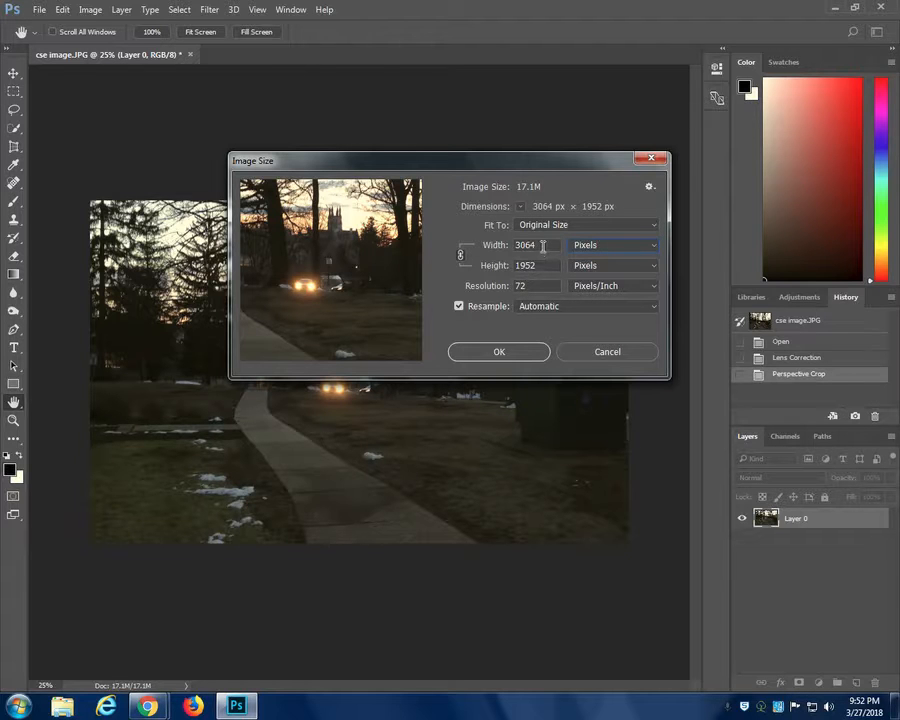
# - Keep the dimensions in pixels and set the image resolution to 300 pixels/inch
pyautogui.moveTo(547, 244); pyautogui.dragTo(515, 244)
pyautogui.click(654, 249)
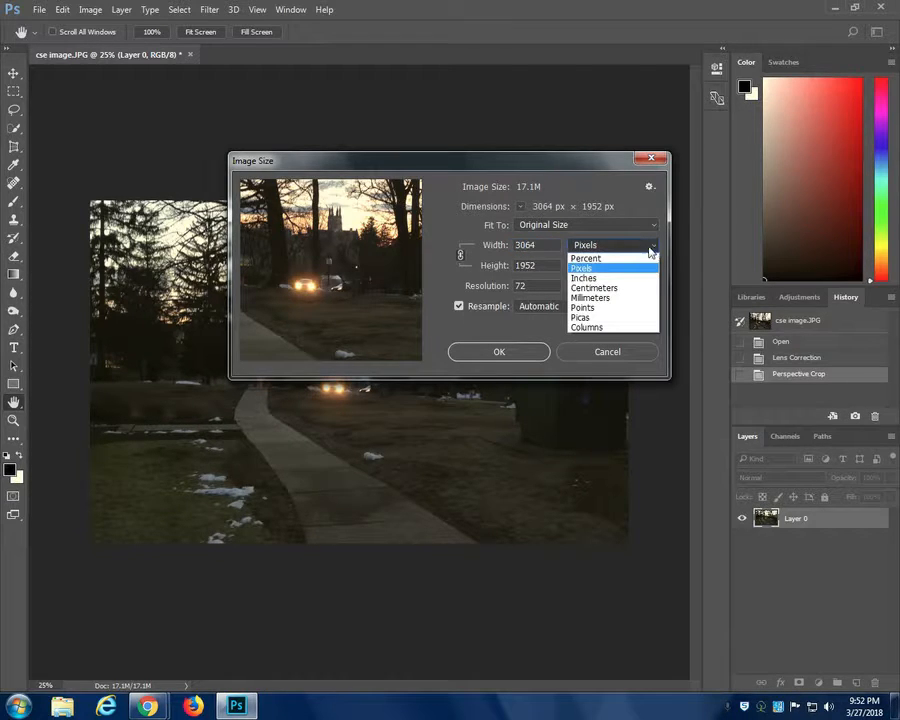
pyautogui.click(615, 255)
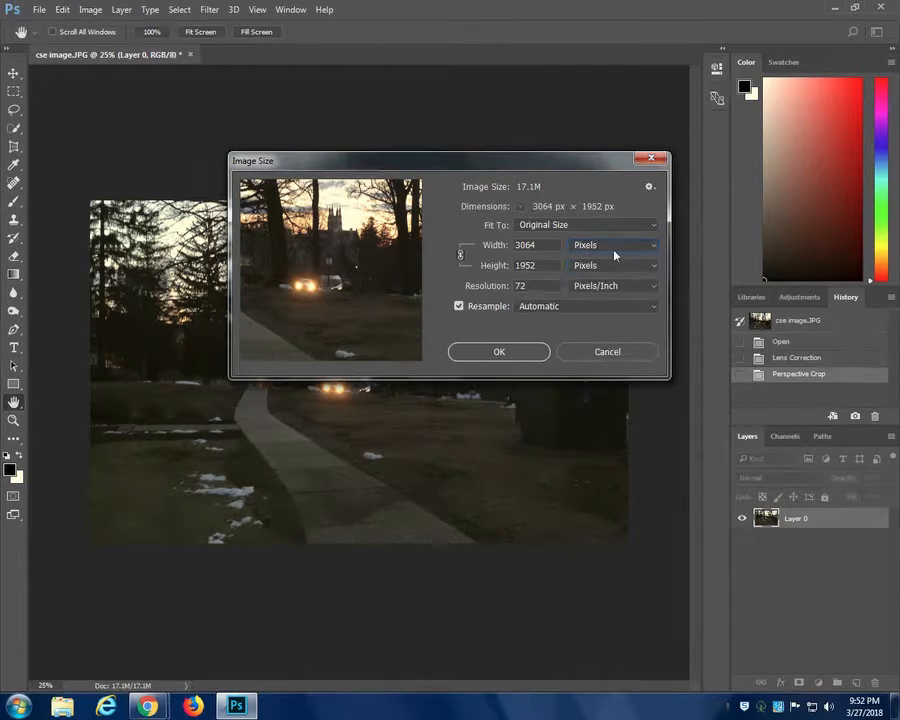
pyautogui.doubleClick(535, 286)
pyautogui.write('300')
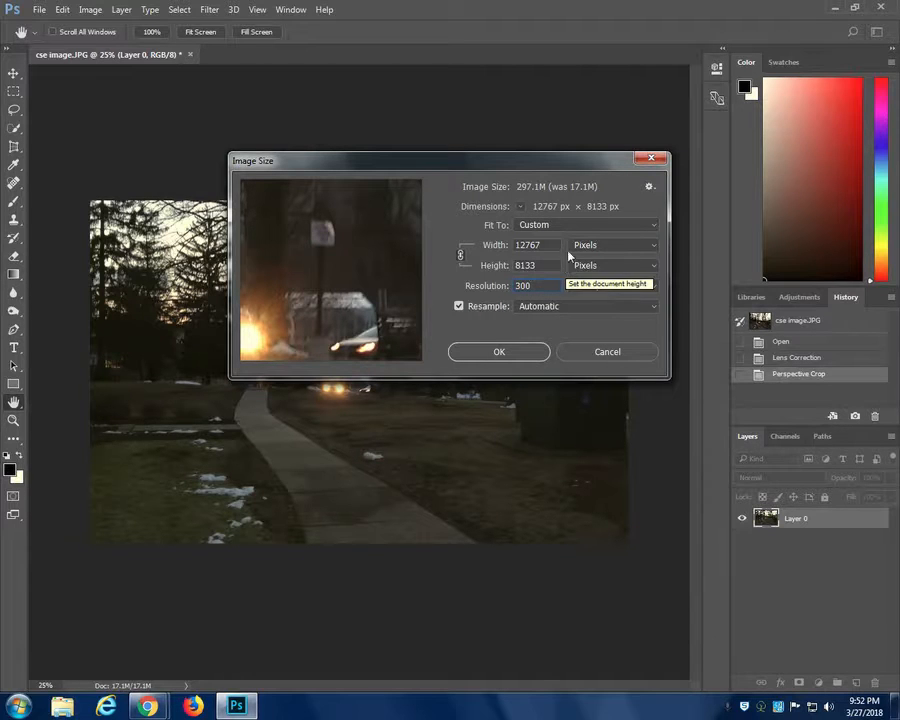
# - Switch the image dimensions to inches, set the width to 7 inches, and apply the resize
pyautogui.click(598, 245)
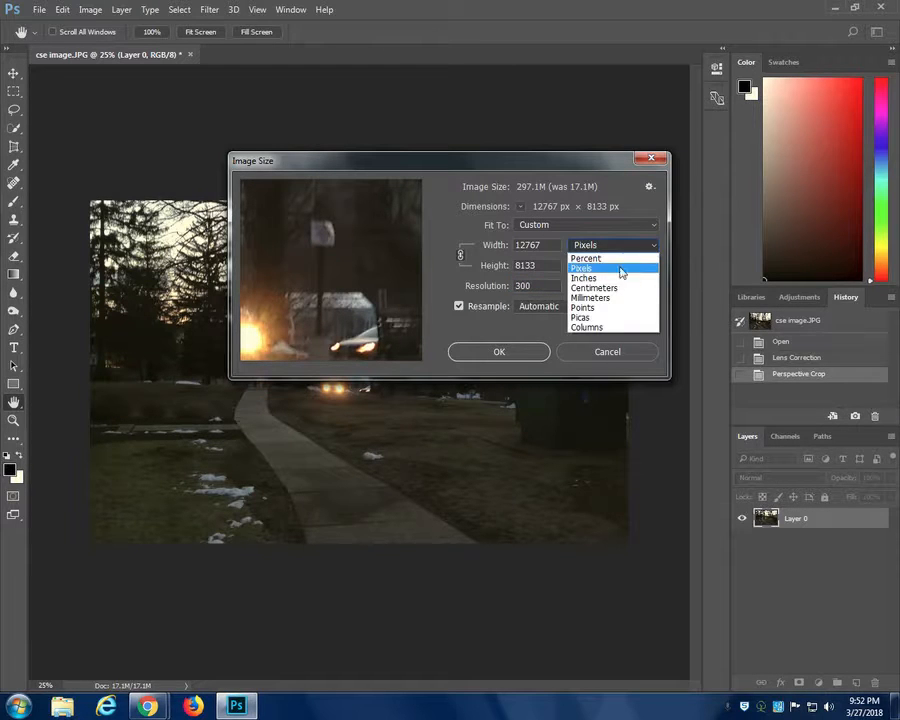
pyautogui.click(620, 278)
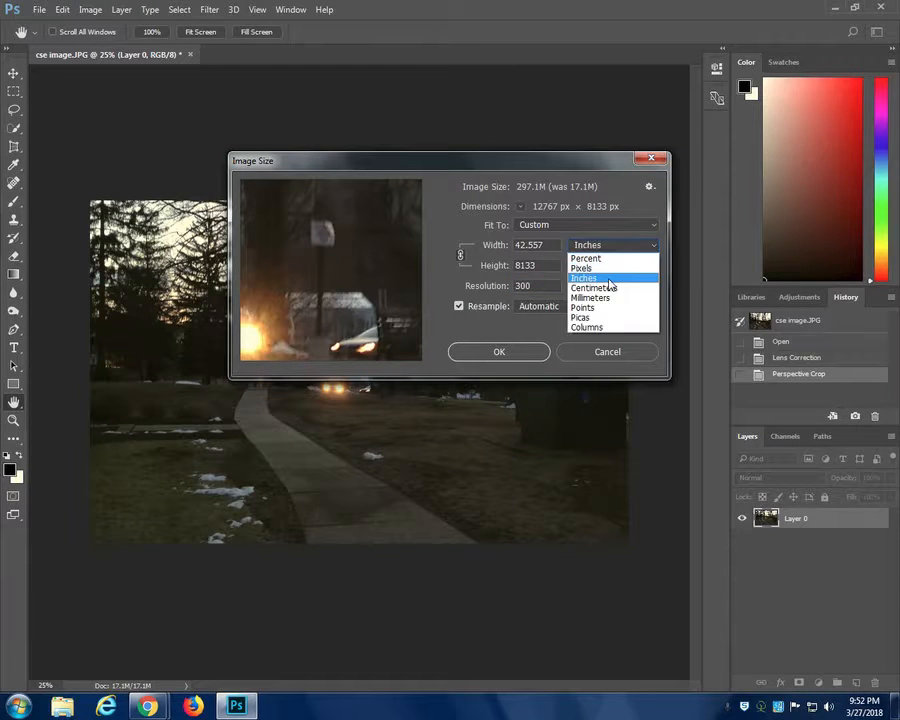
pyautogui.doubleClick(550, 244)
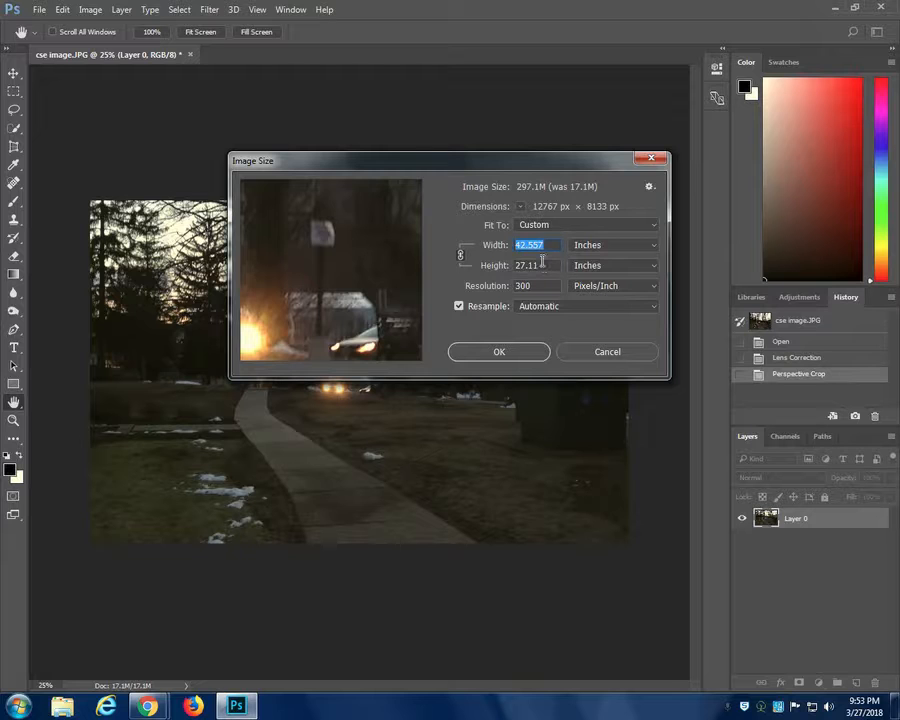
pyautogui.write('70')
pyautogui.press('BackSpace')
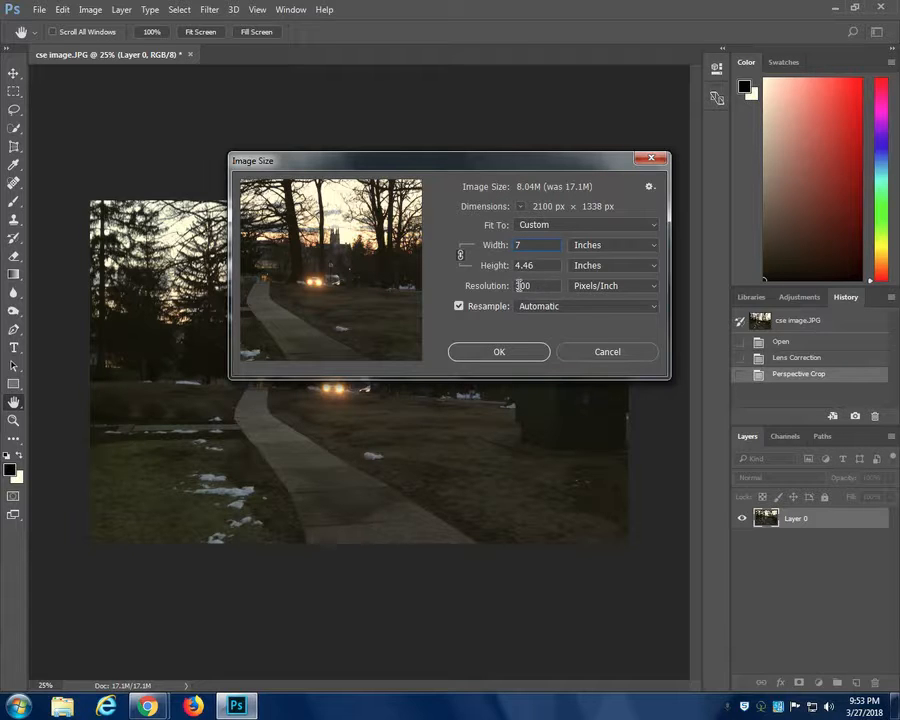
pyautogui.click(502, 352)
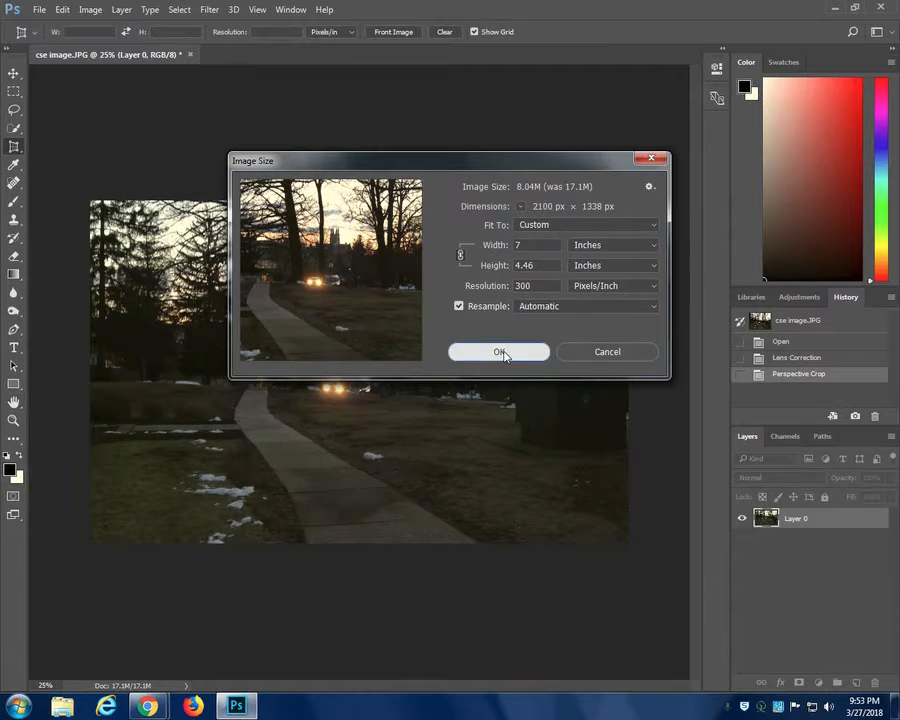
# - Enlarge the canvas to 10 inches wide and 9 inches high, anchoring the photo at the top-left corner
pyautogui.click(90, 10)
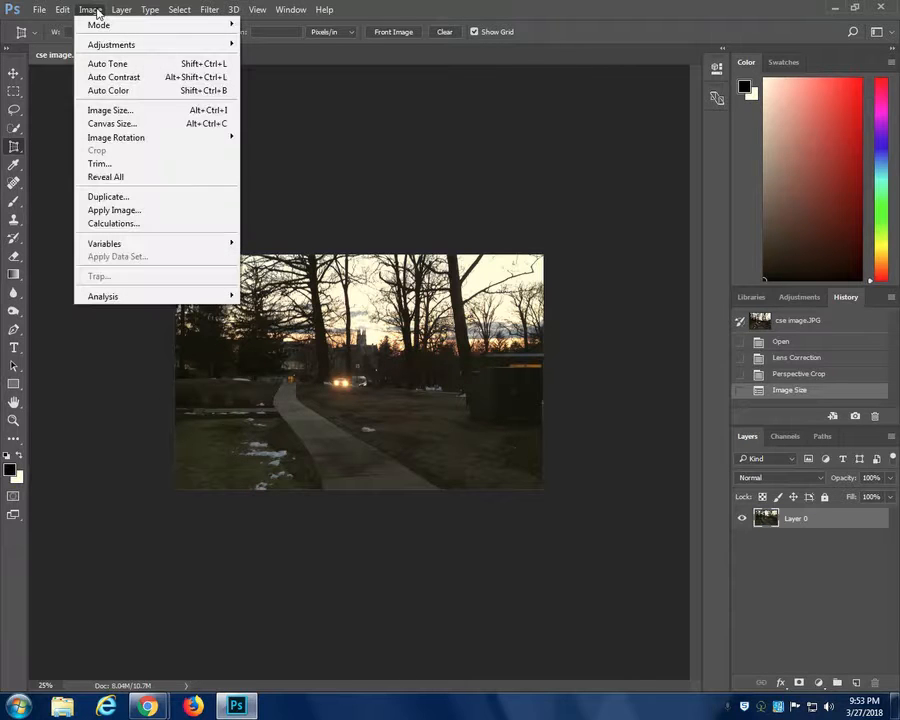
pyautogui.click(105, 125)
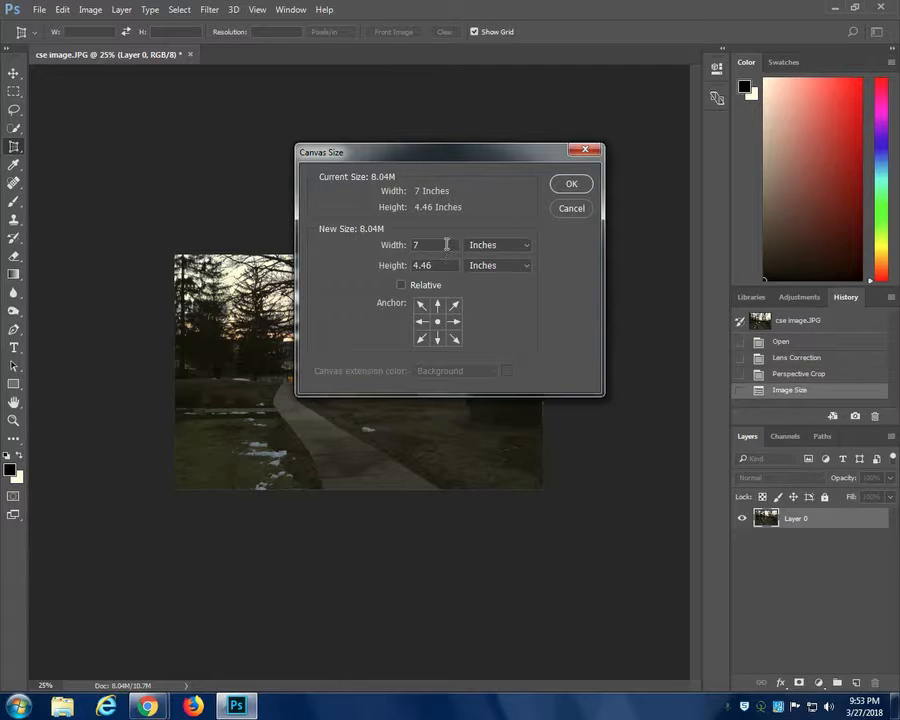
pyautogui.click(394, 245)
pyautogui.write('10')
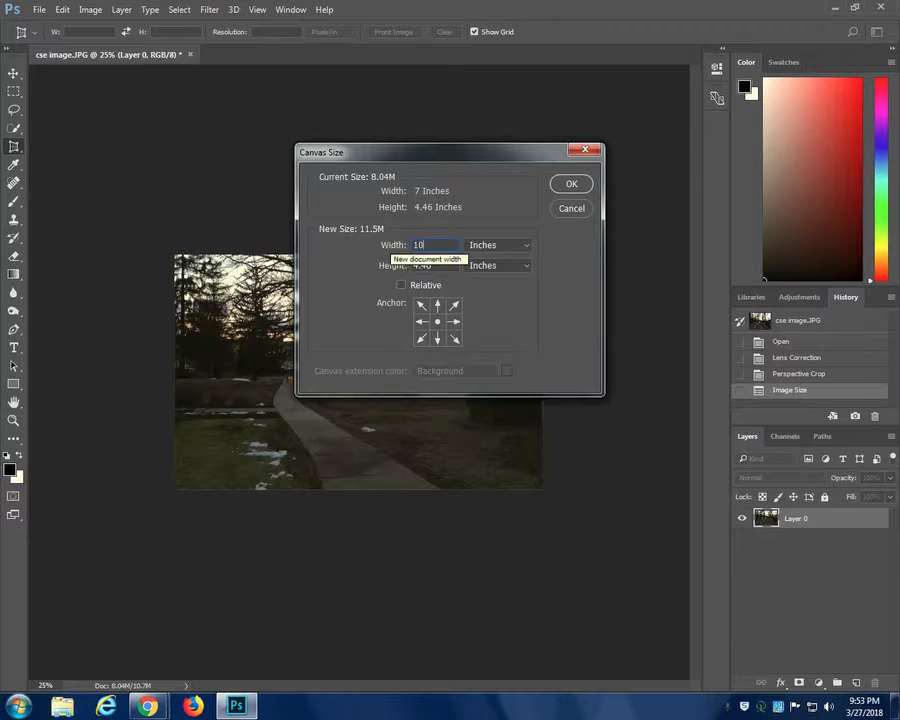
pyautogui.click(424, 307)
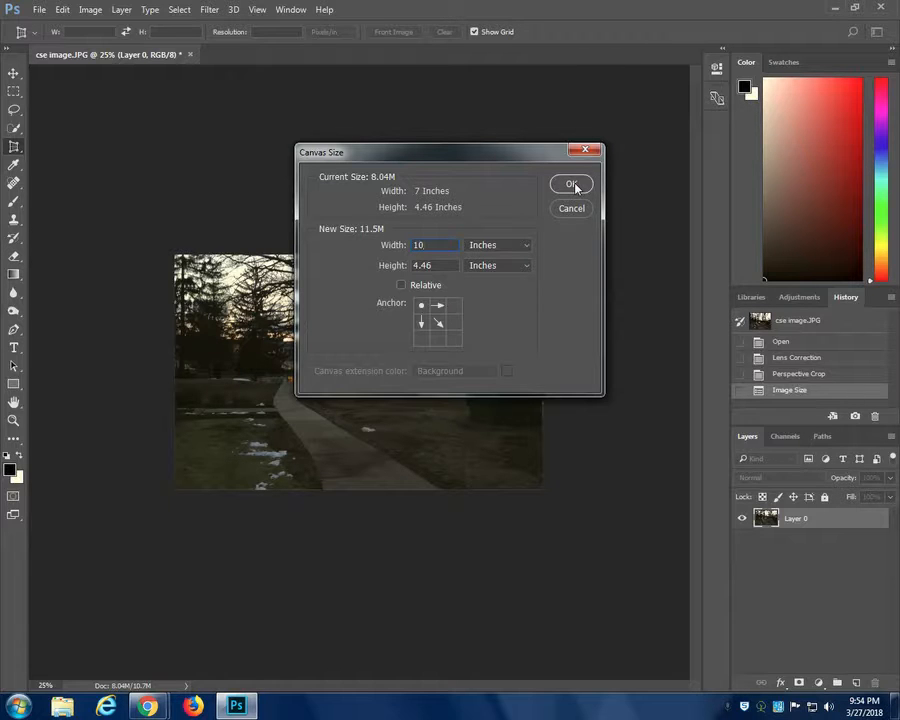
pyautogui.click(444, 262)
pyautogui.write('9')
pyautogui.click(568, 185)
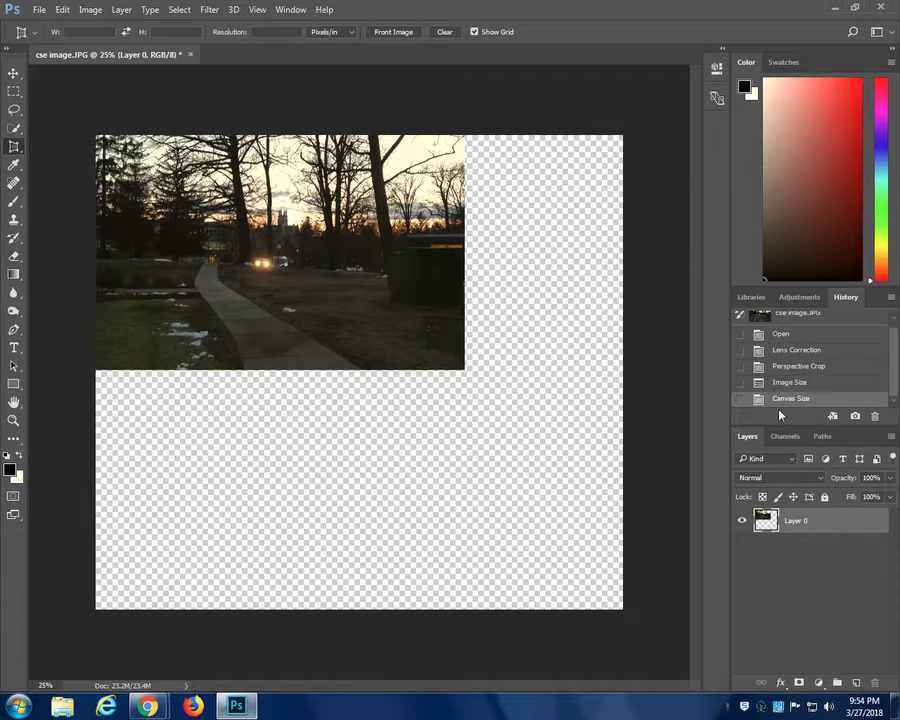
# - Return the photo to the Image Size history state to drop the canvas enlargement
pyautogui.click(816, 384)
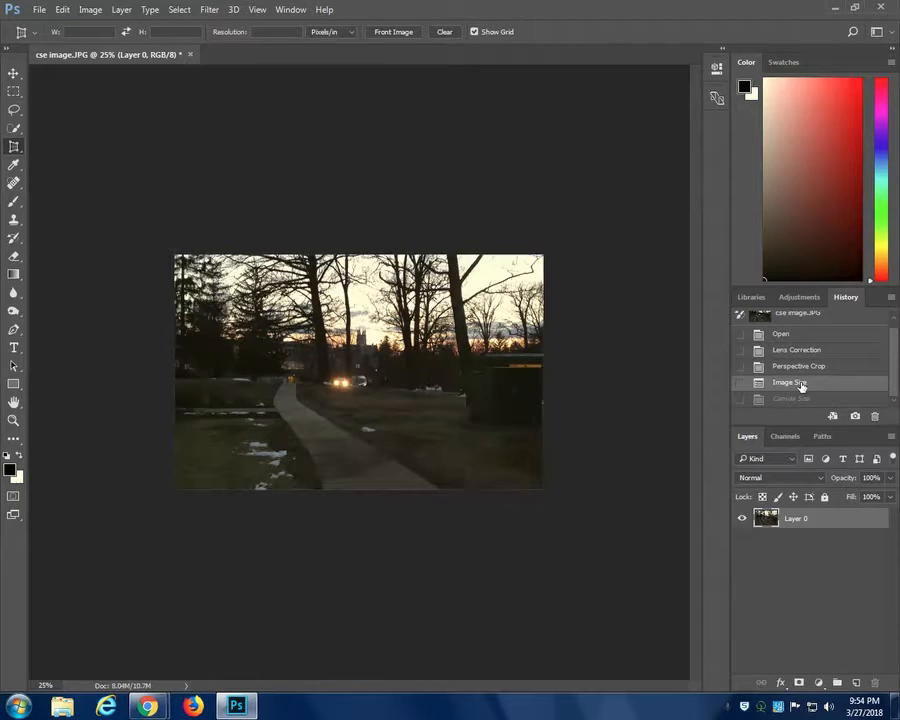
pyautogui.hotkey('ctrl', '+')
pyautogui.hotkey('ctrl', '+')
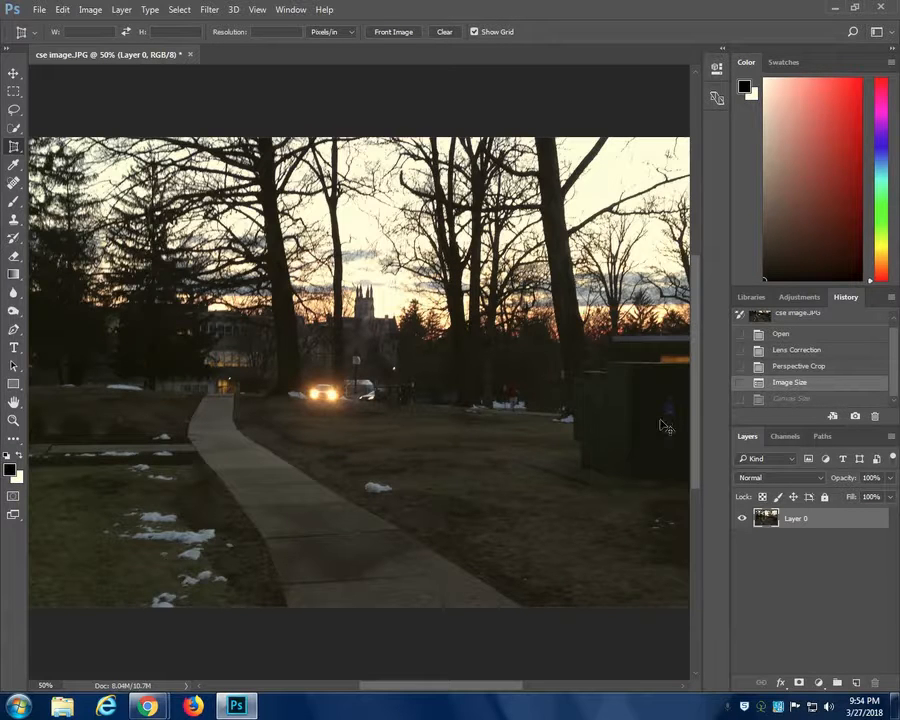
pyautogui.hotkey('ctrl', '-')
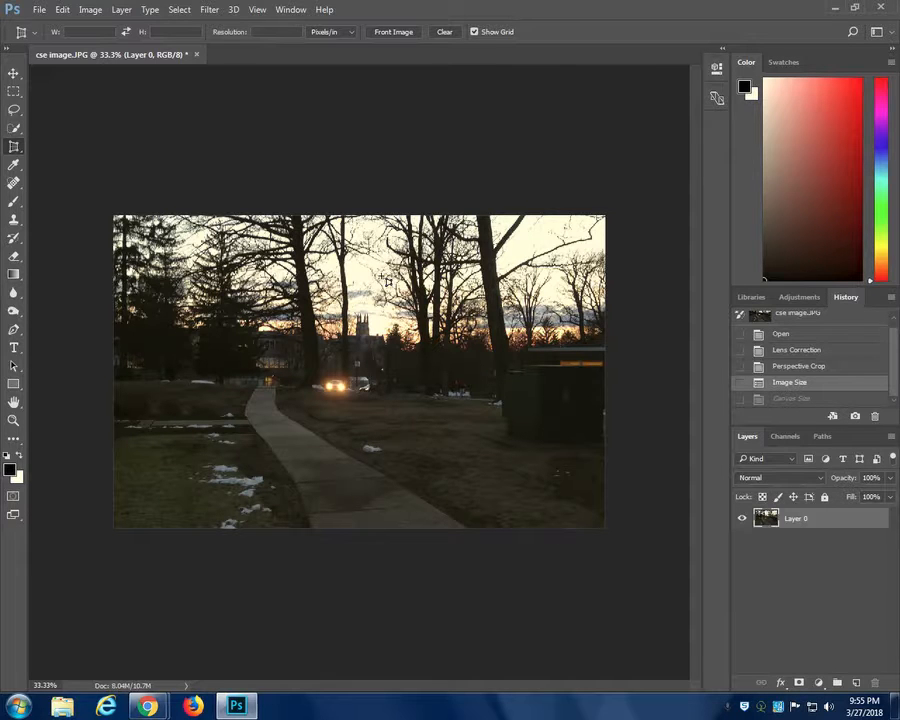
# - Try Auto Contrast, Auto Tone and Auto Color on the photo, and go back to the Image Size history state
pyautogui.click(90, 10)
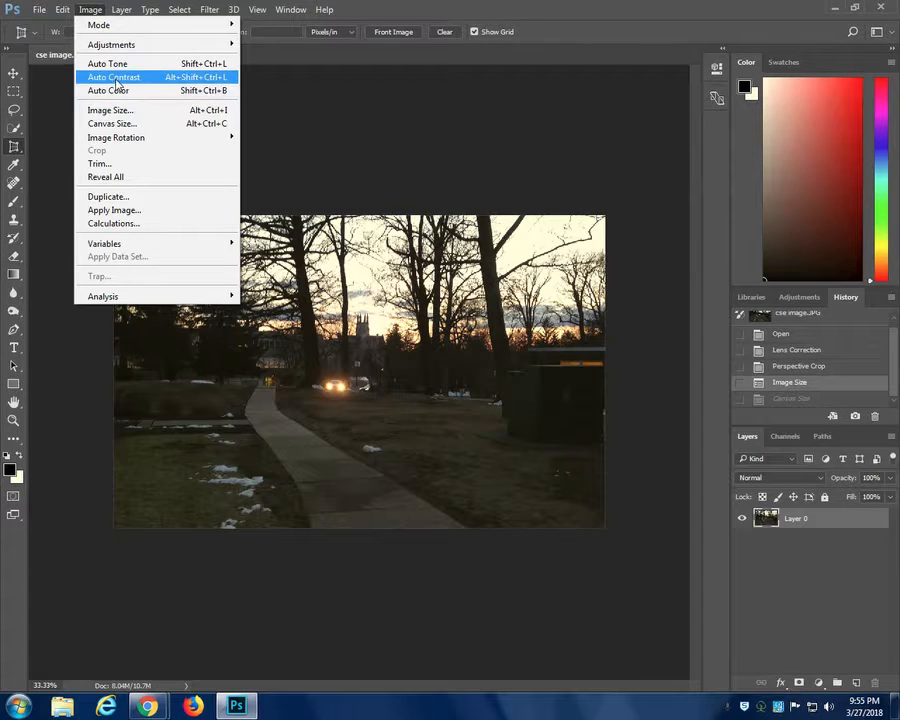
pyautogui.click(116, 78)
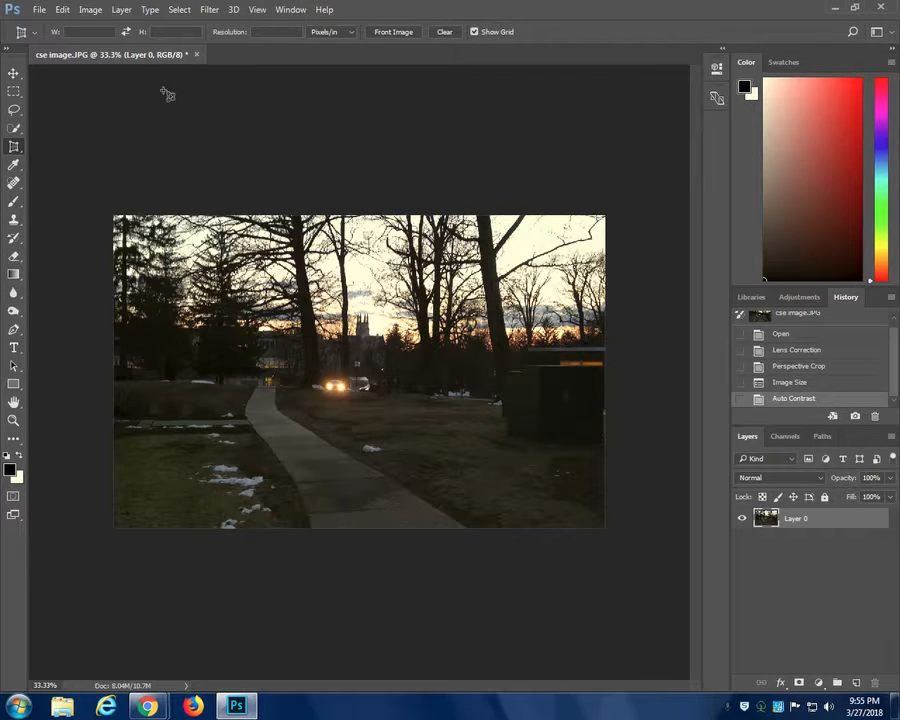
pyautogui.click(91, 9)
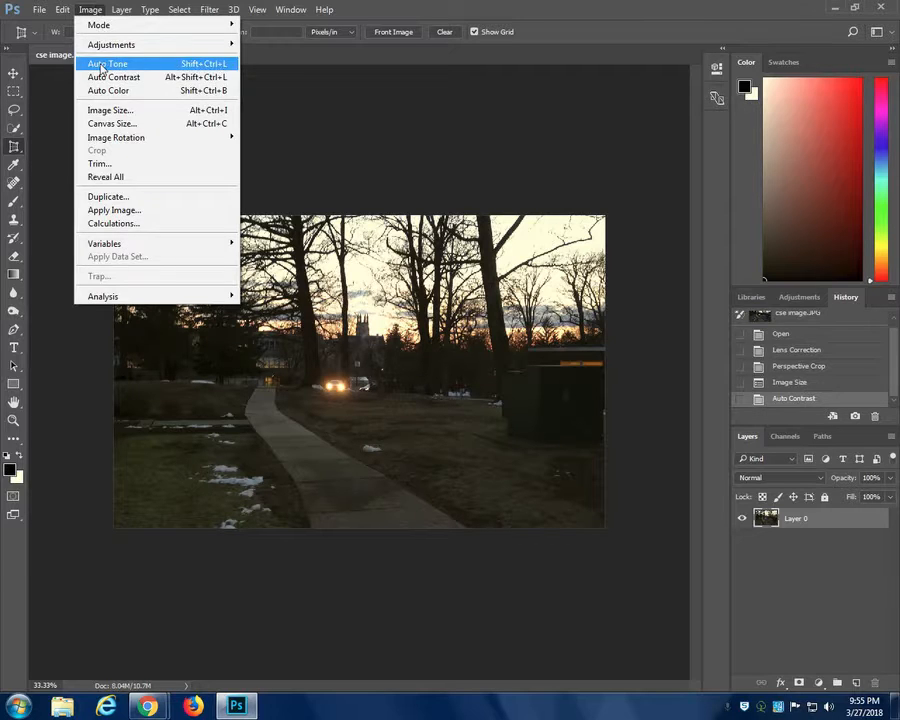
pyautogui.click(102, 67)
pyautogui.click(89, 9)
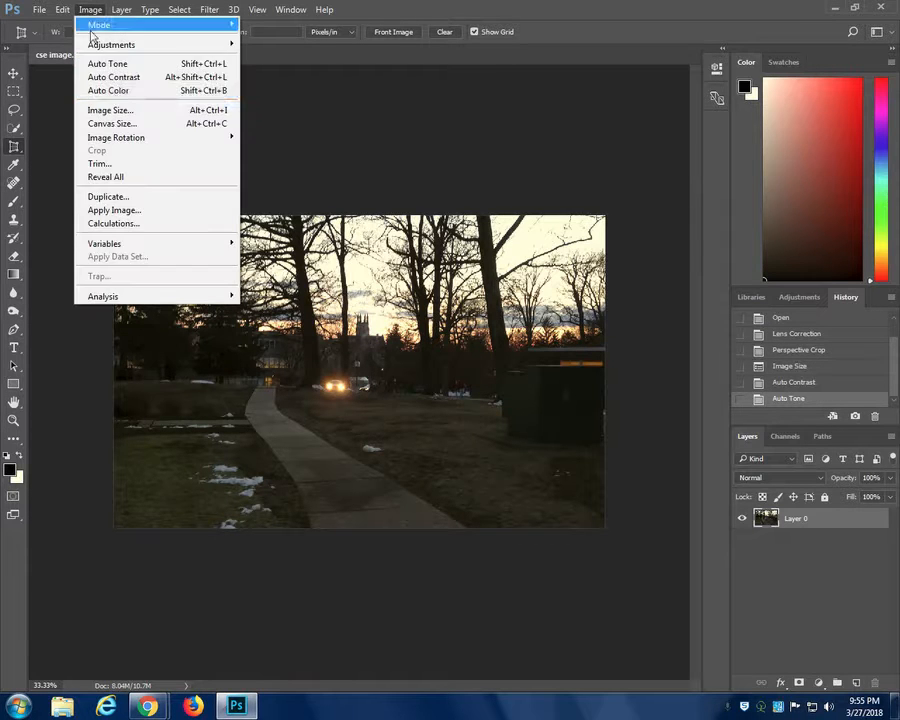
pyautogui.click(92, 91)
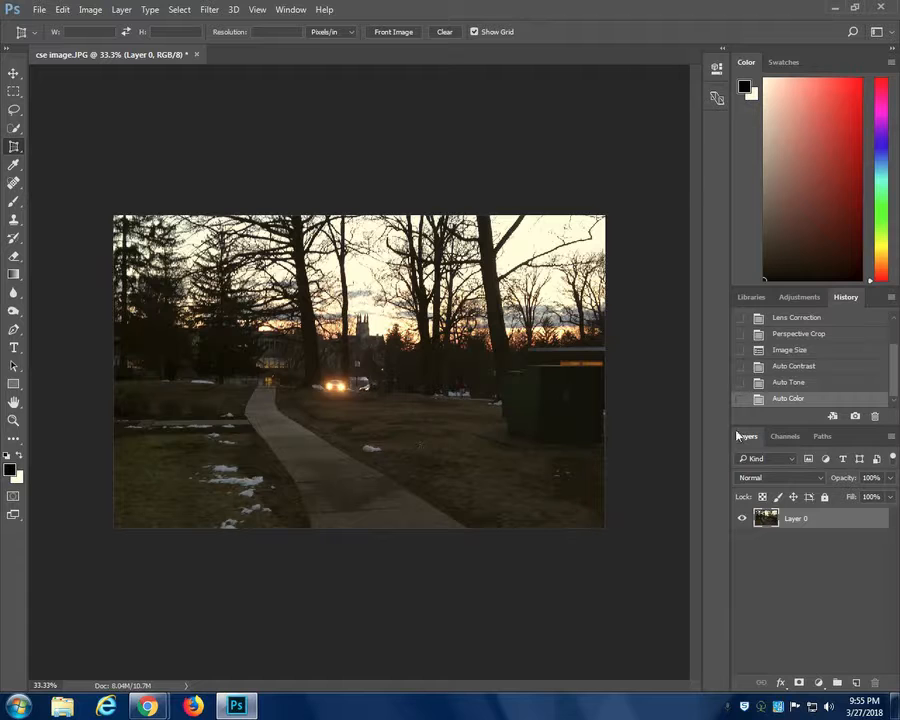
pyautogui.click(799, 352)
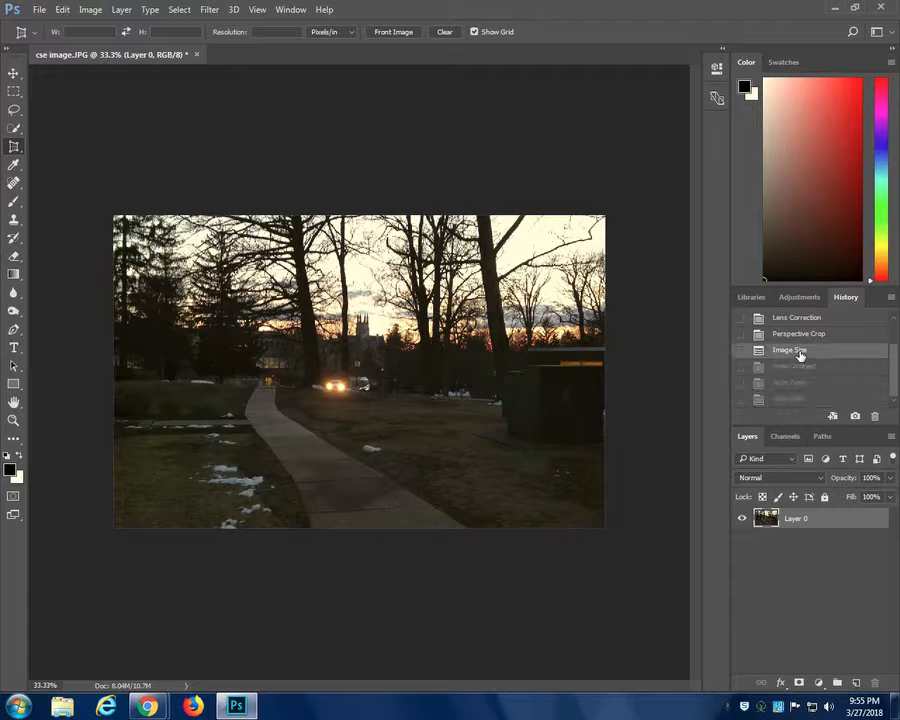
# - Apply a Brightness/Contrast adjustment directly to the photo with brightness 49 and contrast -19
pyautogui.click(121, 10)
pyautogui.moveTo(90, 10)
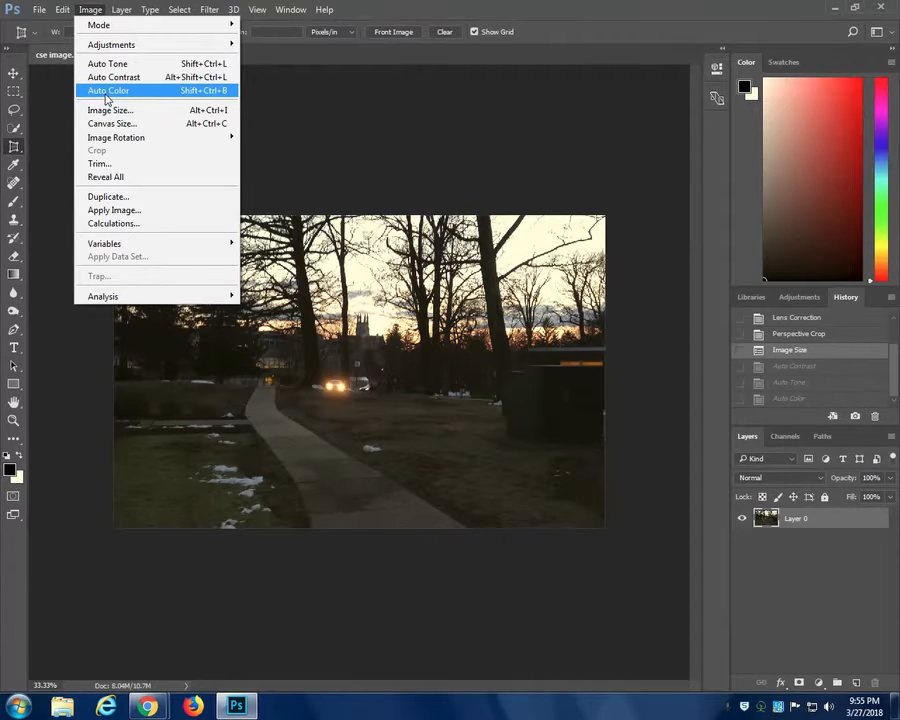
pyautogui.moveTo(106, 48)
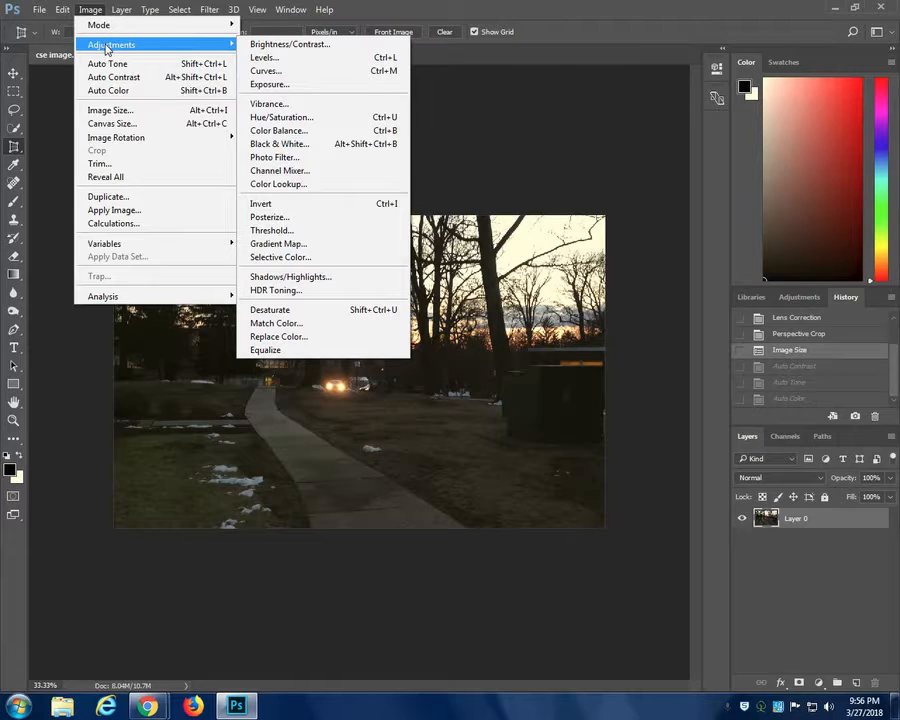
pyautogui.click(287, 45)
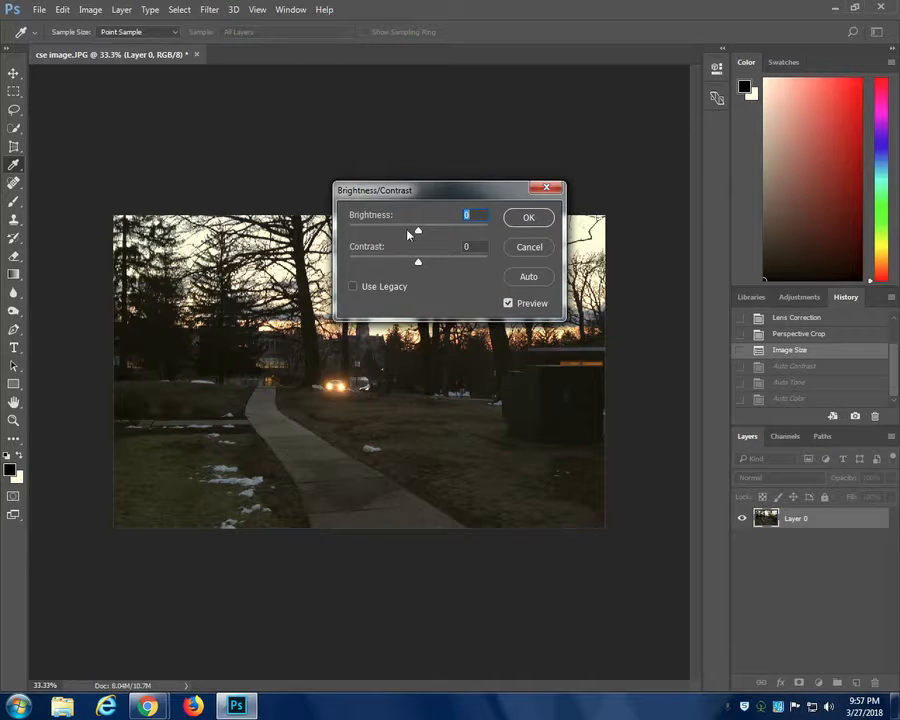
pyautogui.moveTo(418, 231); pyautogui.dragTo(373, 262)
pyautogui.moveTo(455, 233); pyautogui.dragTo(414, 235)
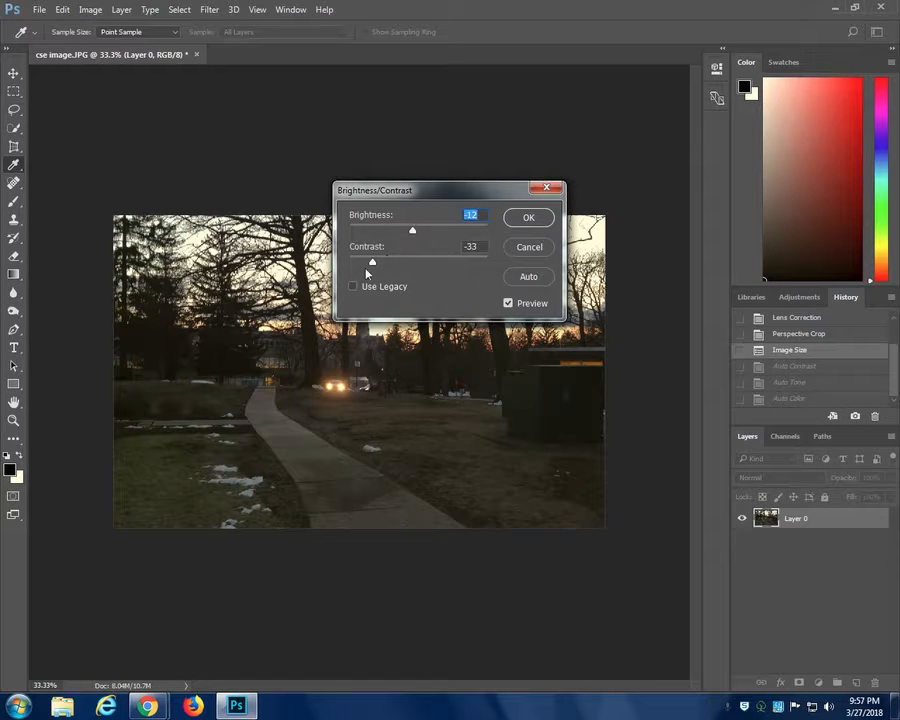
pyautogui.moveTo(372, 263); pyautogui.dragTo(394, 272)
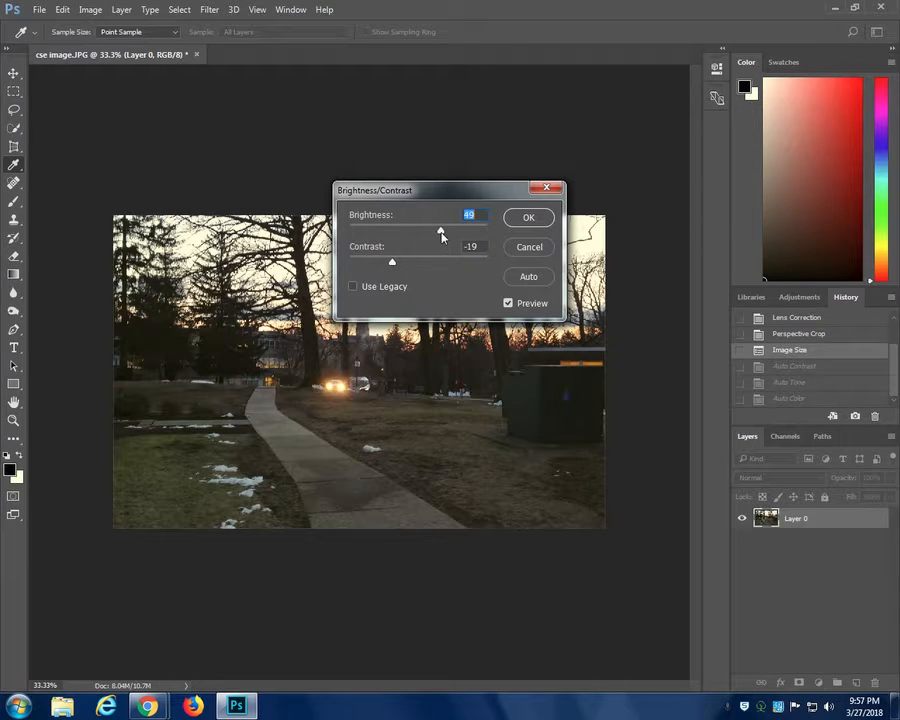
pyautogui.click(529, 219)
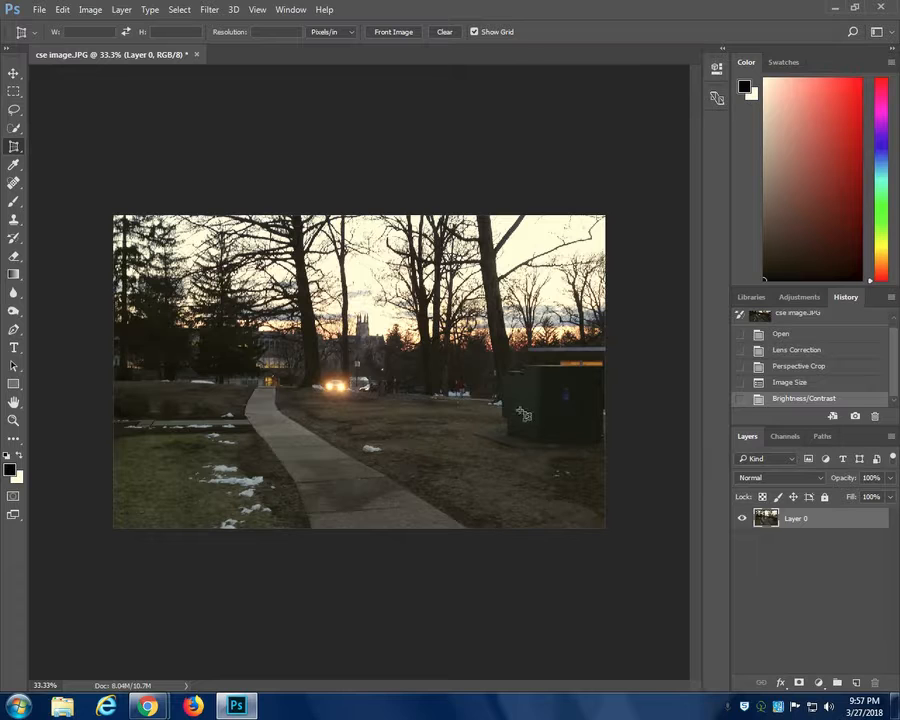
# - Compare the photo before and after the Brightness/Contrast adjustment using its history states
pyautogui.click(790, 383)
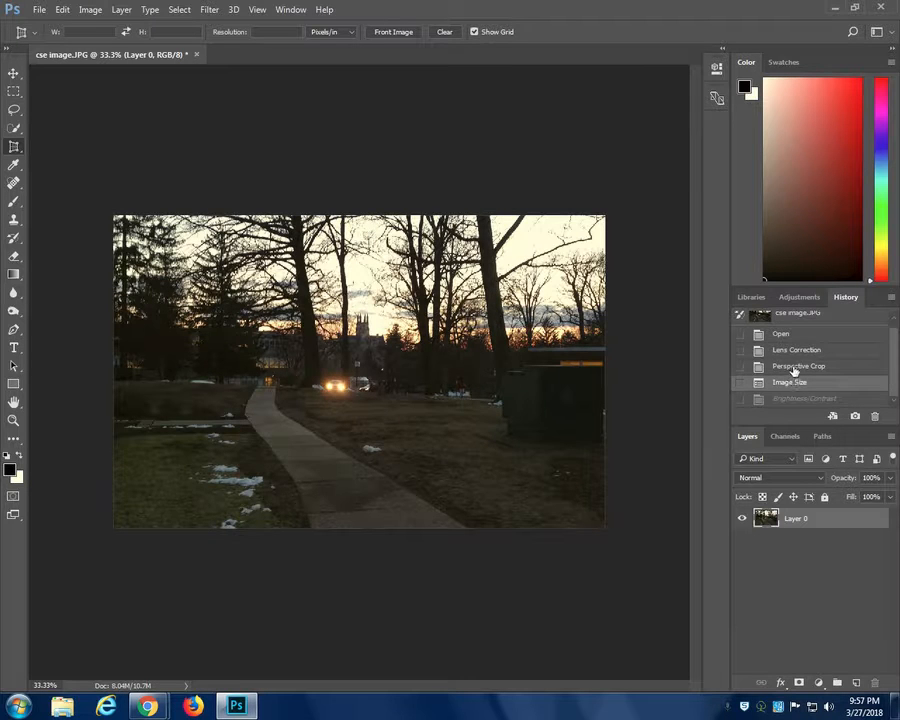
pyautogui.click(789, 398)
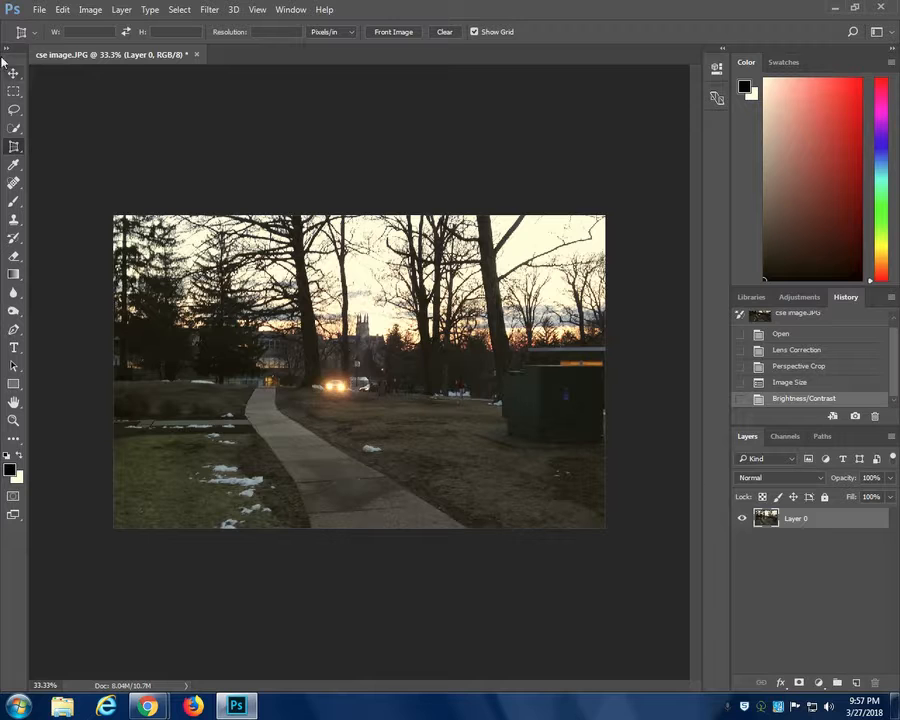
pyautogui.click(90, 10)
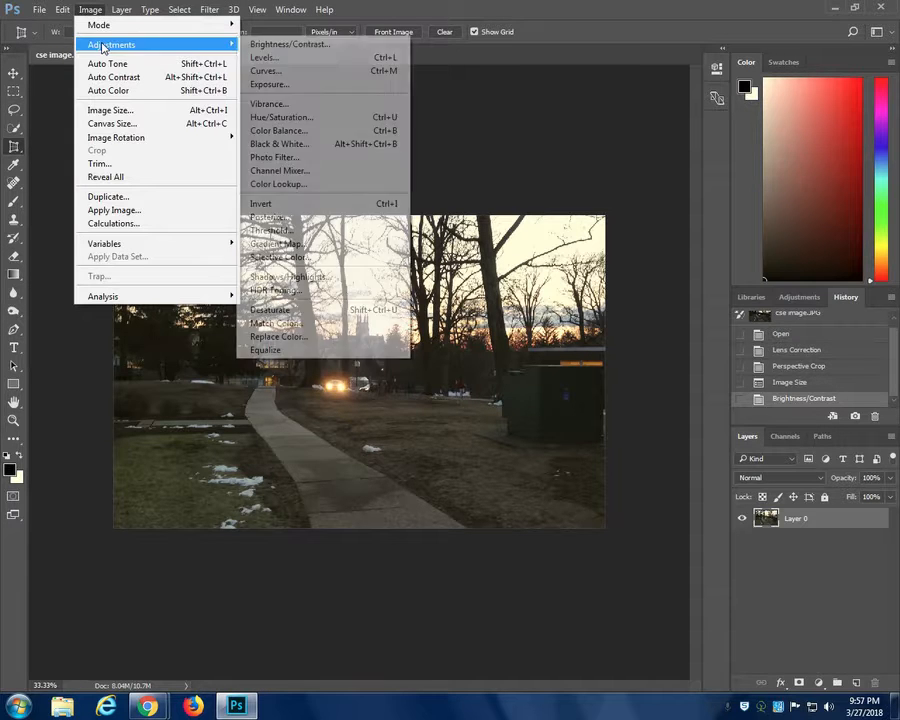
pyautogui.click(92, 10)
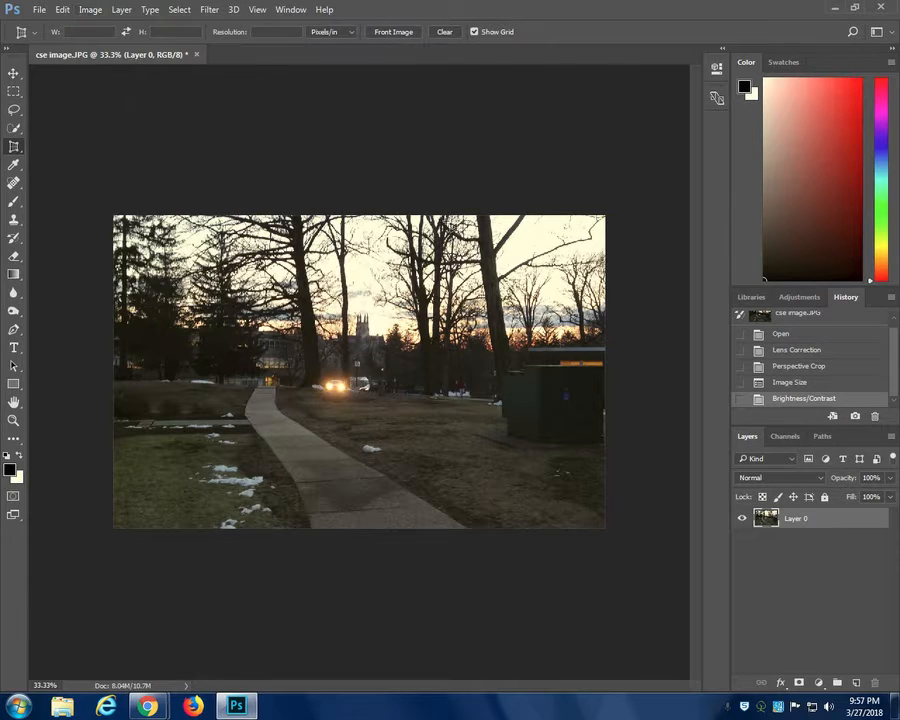
# - Add a Brightness/Contrast adjustment layer above the photo with brightness 81 and contrast 86
pyautogui.click(820, 684)
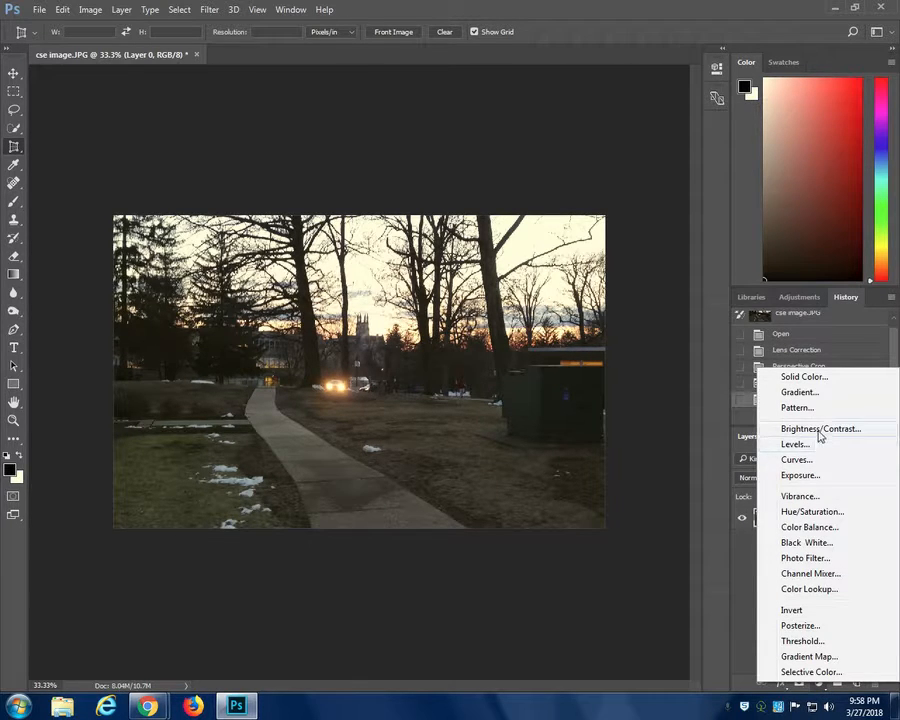
pyautogui.click(820, 430)
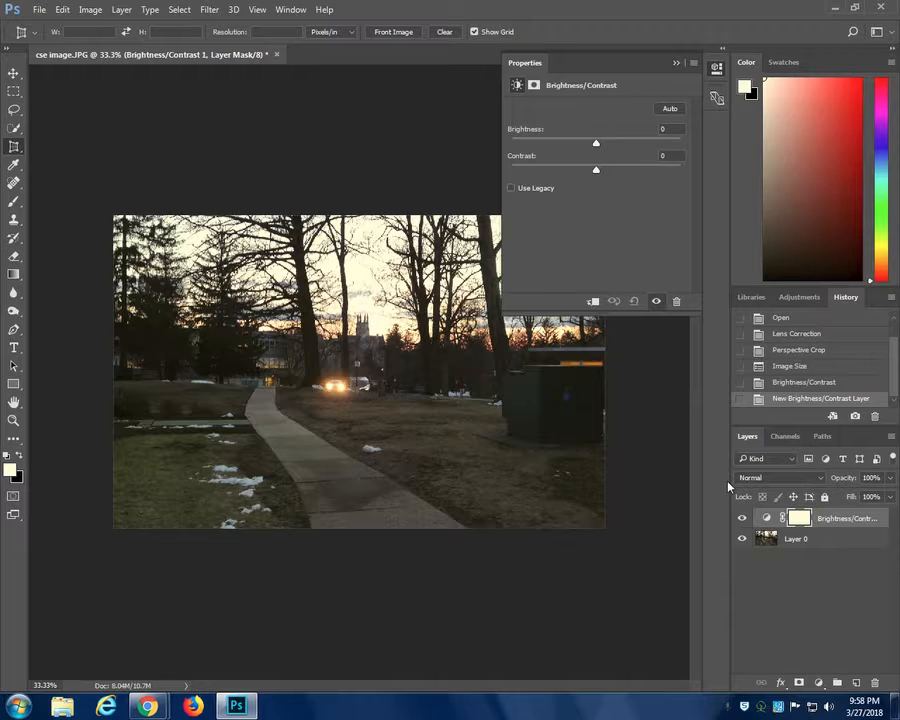
pyautogui.moveTo(597, 146); pyautogui.dragTo(656, 178)
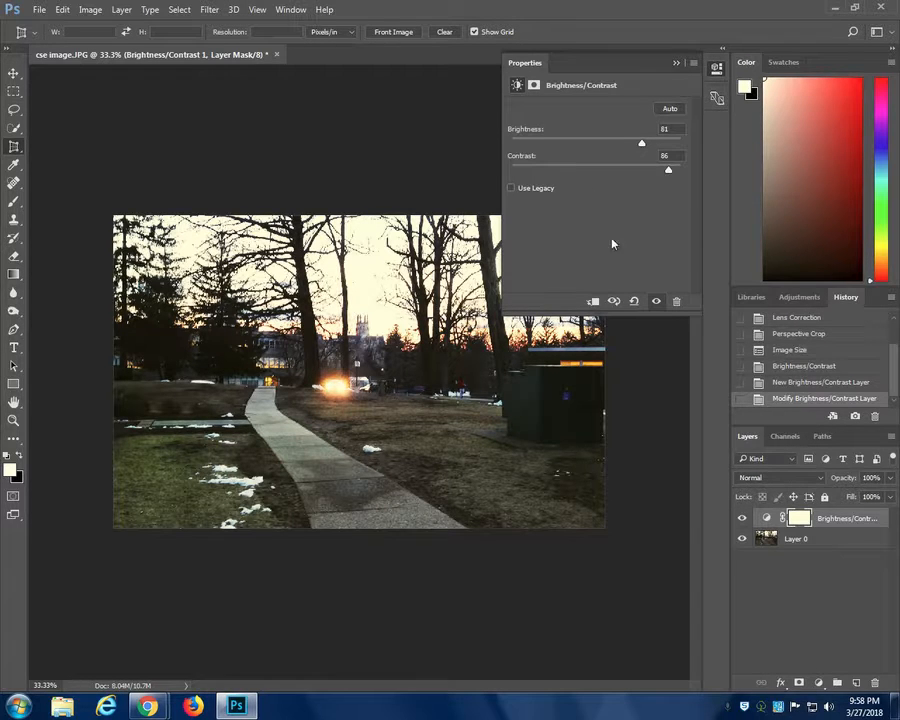
pyautogui.click(677, 64)
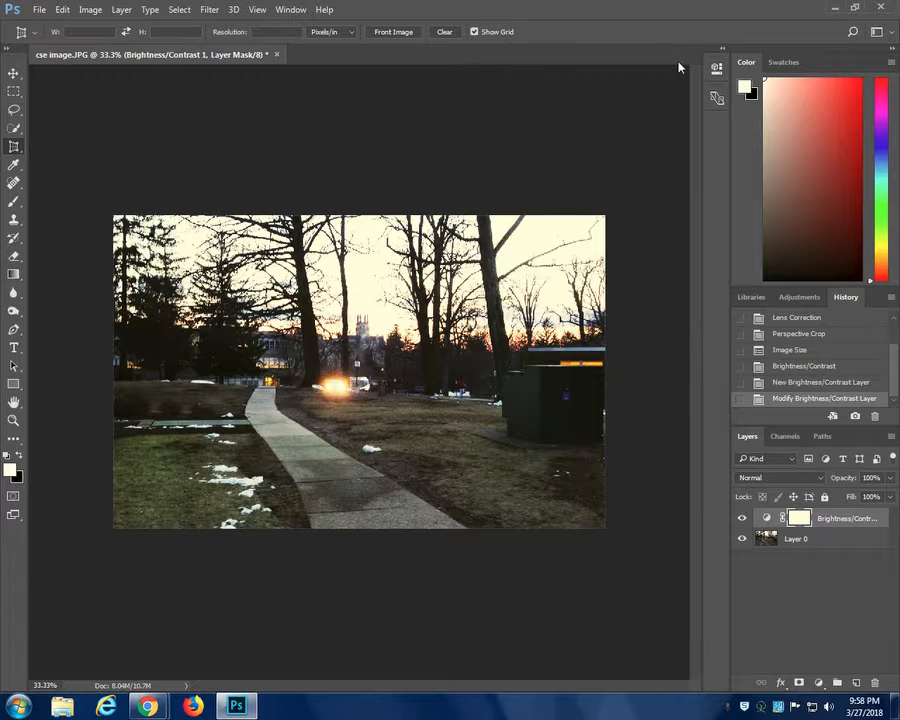
# - Toggle the Brightness/Contrast adjustment layer's visibility to compare the photo with and without it
pyautogui.click(741, 518)
pyautogui.click(741, 518)
pyautogui.click(741, 518)
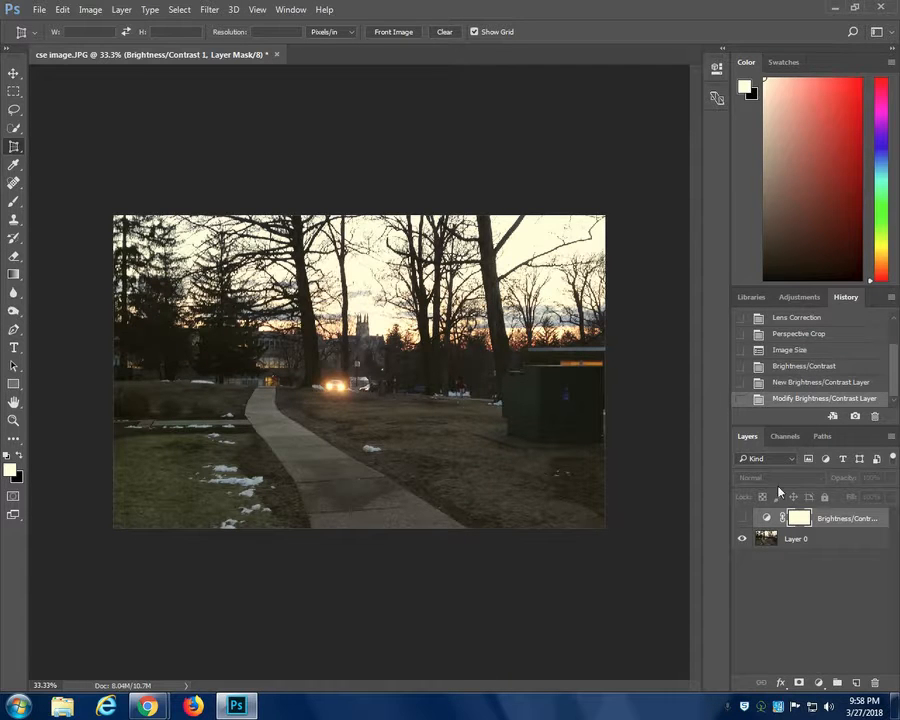
pyautogui.click(742, 518)
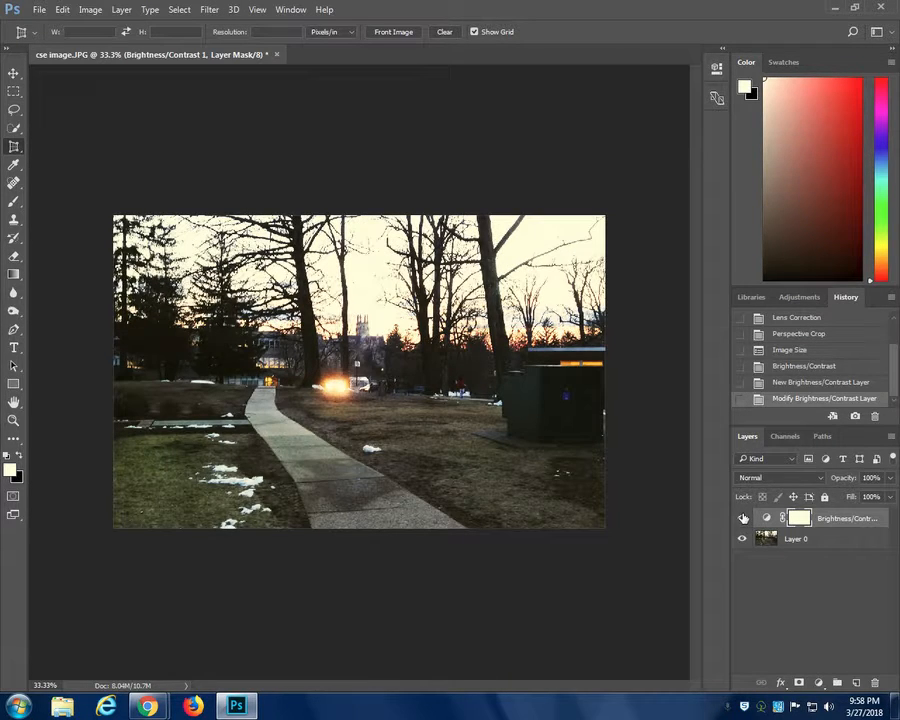
pyautogui.click(742, 518)
pyautogui.click(743, 518)
# - Add a Levels adjustment layer above the Brightness/Contrast layer
pyautogui.click(89, 10)
pyautogui.moveTo(150, 45)
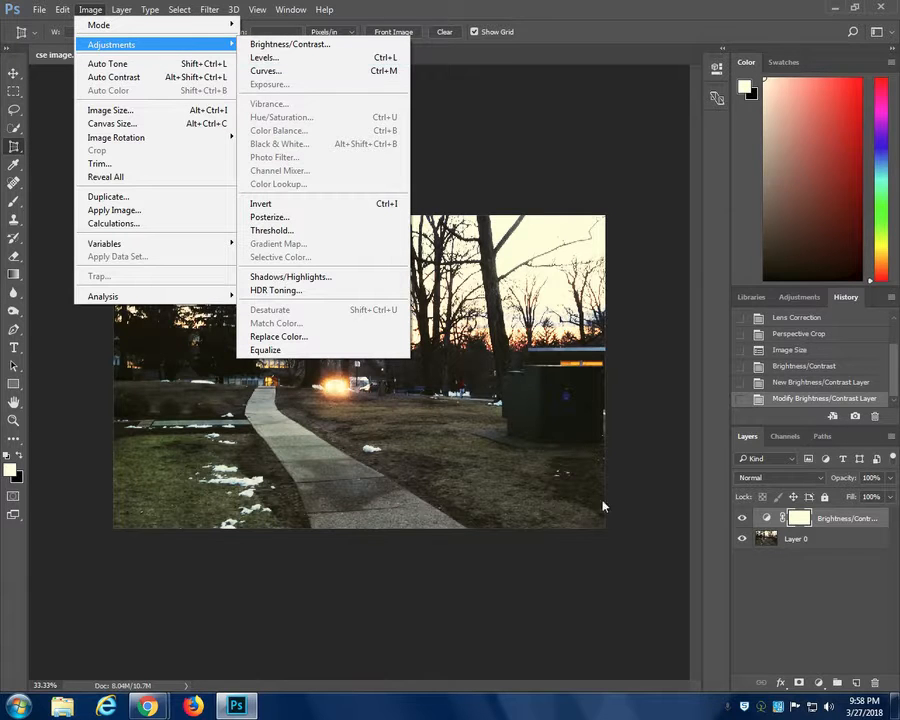
pyautogui.click(818, 683)
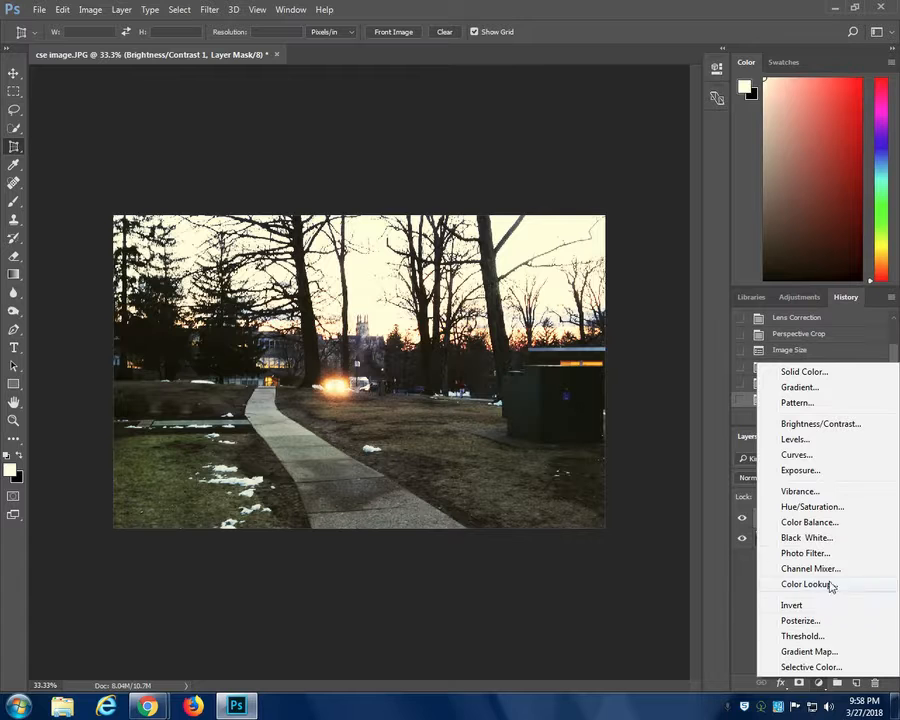
pyautogui.click(810, 441)
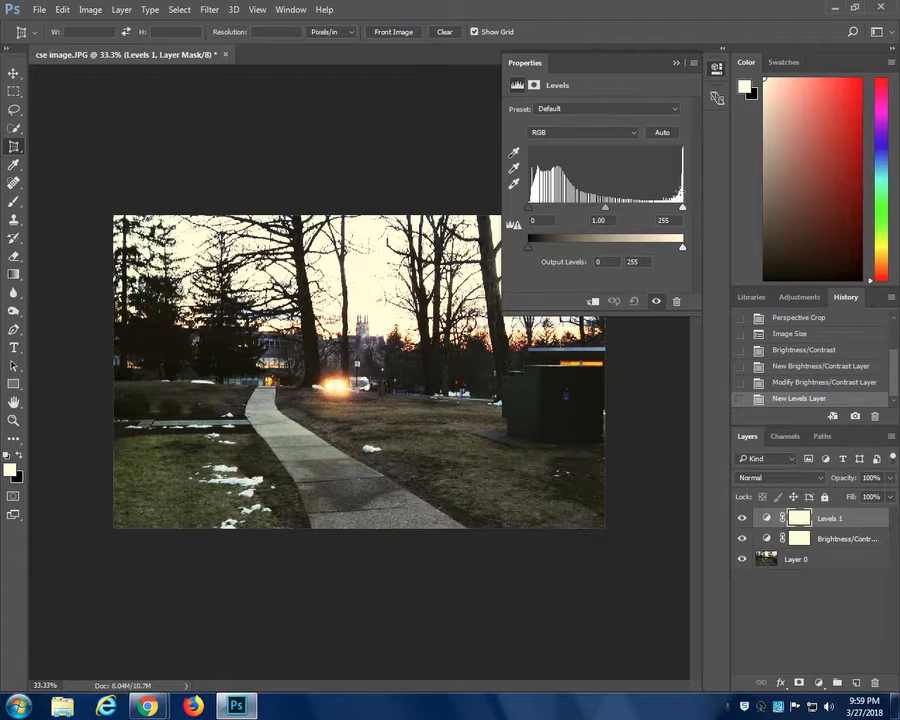
# - Try out the Levels input sliders, moving the midtones to 0.30 and 1.03 and the white point to 199
pyautogui.moveTo(682, 213)
pyautogui.mouseDown()
pyautogui.moveTo(652, 216)
pyautogui.moveTo(681, 216)
pyautogui.moveTo(663, 218)
pyautogui.moveTo(671, 224)
pyautogui.moveTo(686, 214)
pyautogui.moveTo(627, 207)
pyautogui.moveTo(683, 208)
pyautogui.mouseUp()
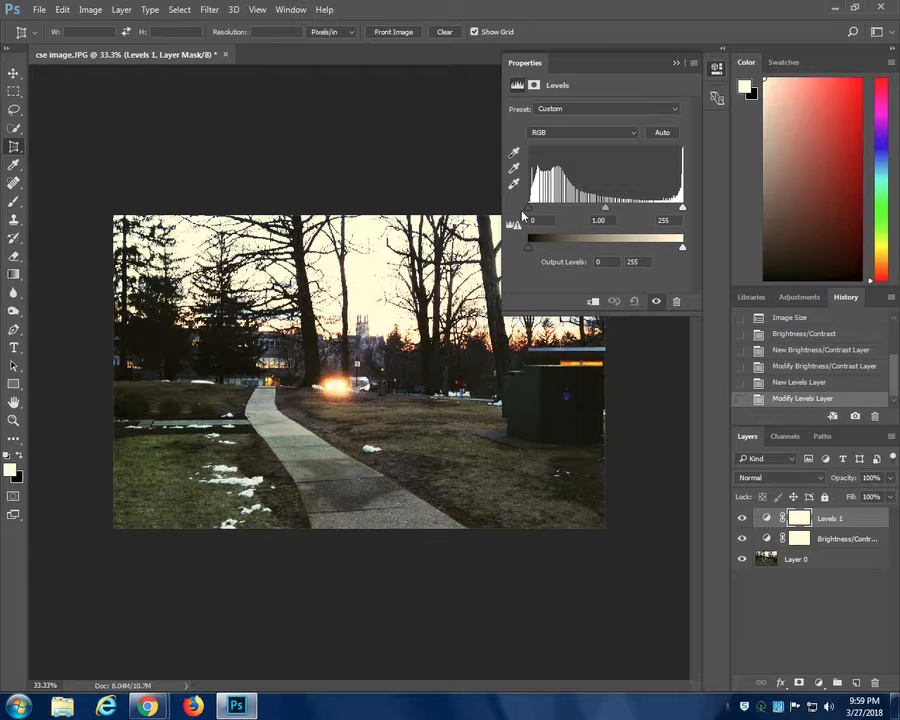
pyautogui.moveTo(528, 210)
pyautogui.mouseDown()
pyautogui.moveTo(539, 211)
pyautogui.moveTo(515, 208)
pyautogui.mouseUp()
pyautogui.moveTo(605, 212); pyautogui.dragTo(656, 218)
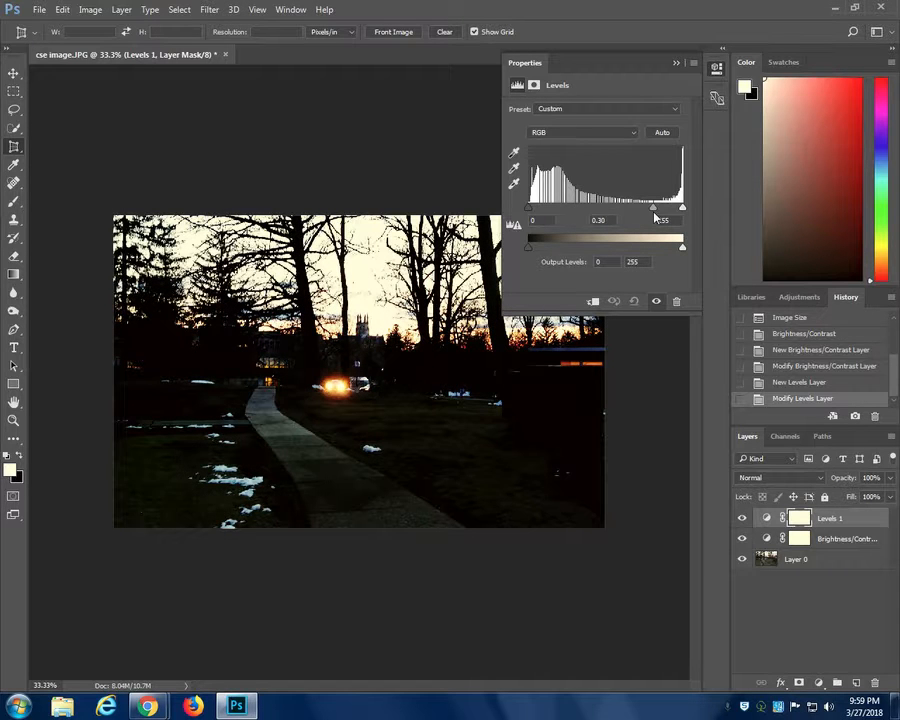
pyautogui.moveTo(652, 218); pyautogui.dragTo(655, 217)
pyautogui.moveTo(651, 214); pyautogui.dragTo(600, 213)
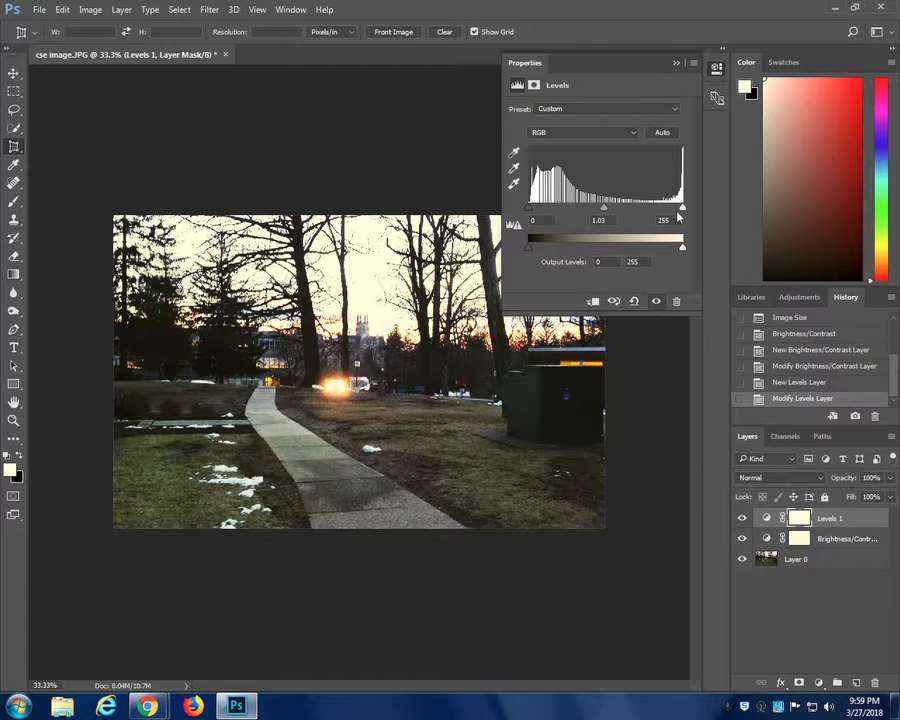
pyautogui.moveTo(683, 212); pyautogui.dragTo(649, 212)
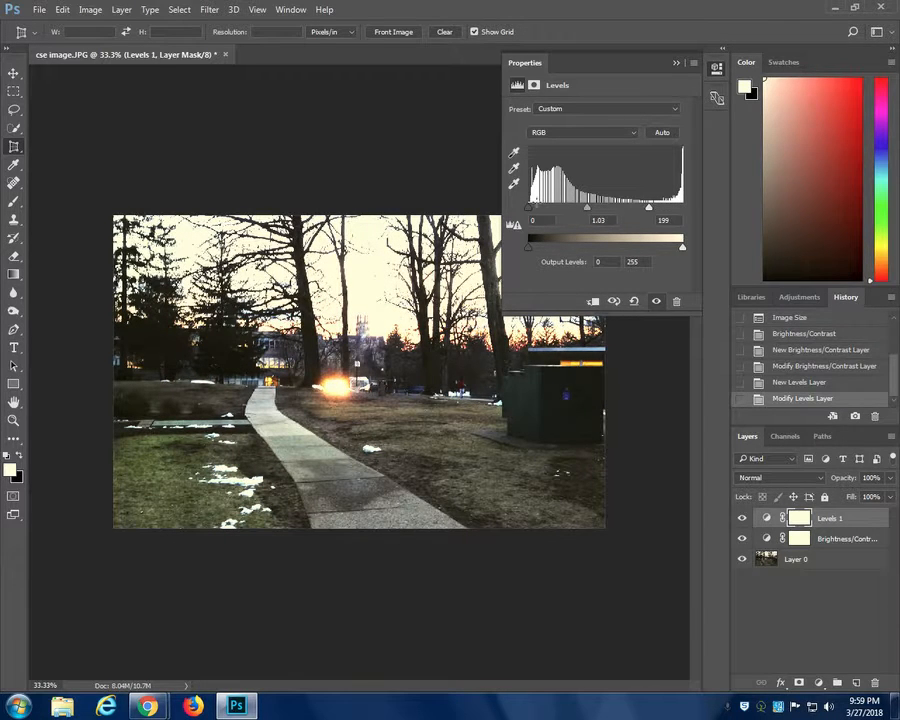
# - Set the Levels midtones to 2.16 and the white input level to 255
pyautogui.moveTo(531, 213)
pyautogui.mouseDown()
pyautogui.moveTo(539, 212)
pyautogui.moveTo(518, 213)
pyautogui.mouseUp()
pyautogui.moveTo(590, 208); pyautogui.dragTo(557, 215)
pyautogui.moveTo(651, 216); pyautogui.dragTo(688, 219)
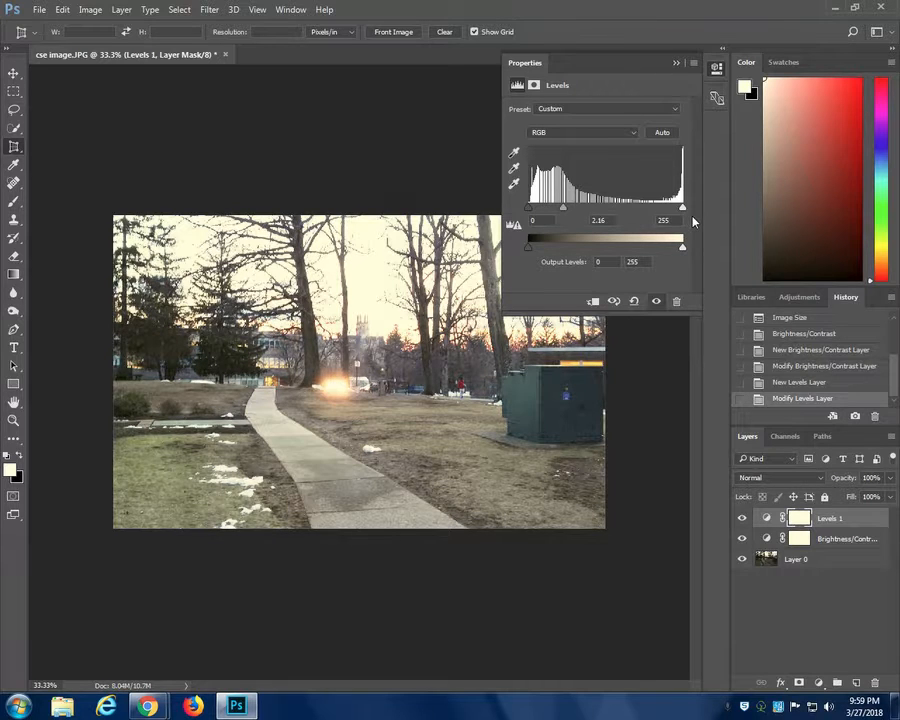
# - Toggle the visibility of the Levels and Brightness/Contrast layers to compare them, leaving only the Brightness/Contrast layer hidden
pyautogui.click(741, 539)
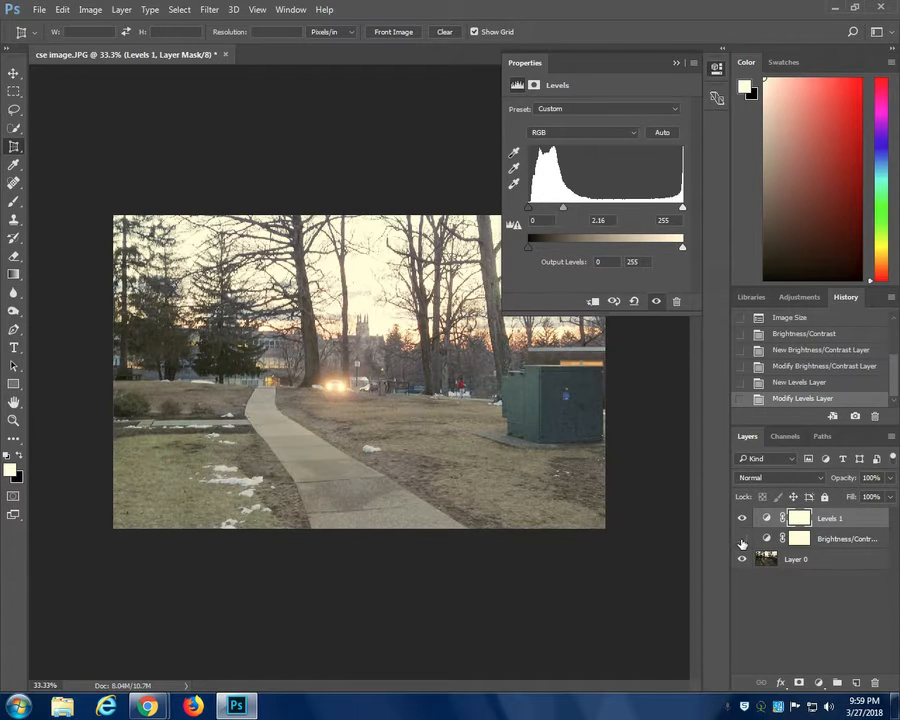
pyautogui.click(741, 519)
pyautogui.click(741, 519)
pyautogui.click(741, 539)
pyautogui.click(741, 539)
# - Set the Levels input values to 7 for black, 1.22 for midtones and 249 for white, then collapse the adjustment settings
pyautogui.moveTo(530, 210); pyautogui.dragTo(534, 210)
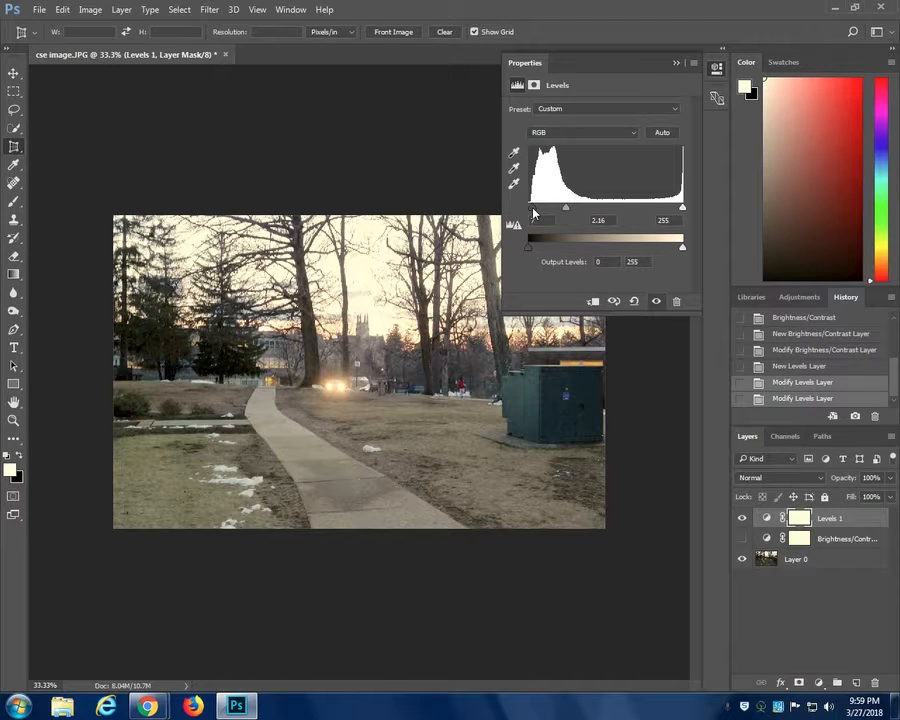
pyautogui.moveTo(682, 210); pyautogui.dragTo(679, 210)
pyautogui.moveTo(566, 210); pyautogui.dragTo(600, 214)
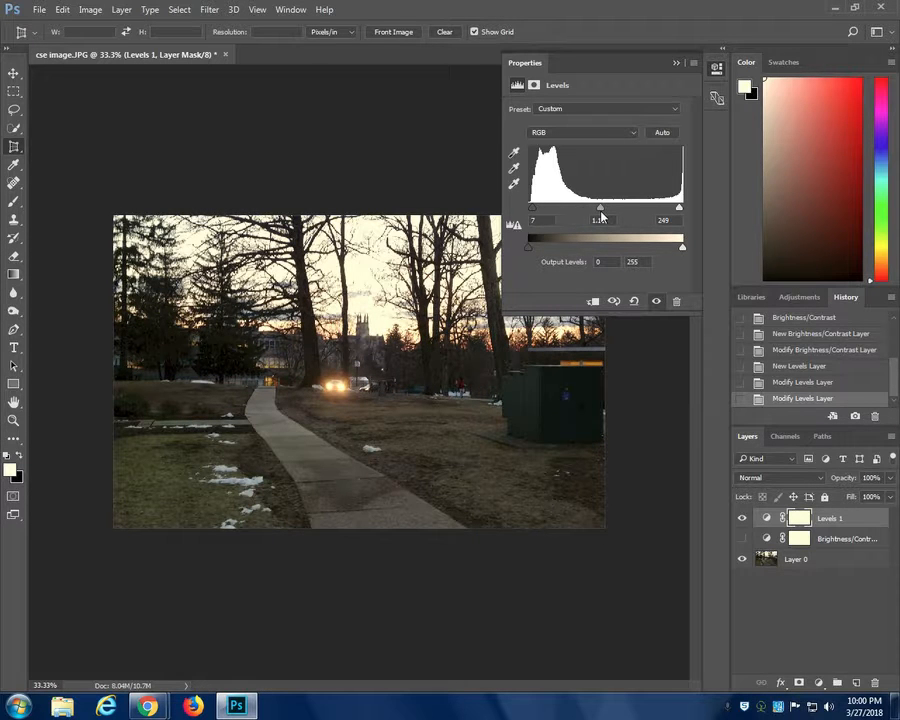
pyautogui.moveTo(603, 211); pyautogui.dragTo(597, 212)
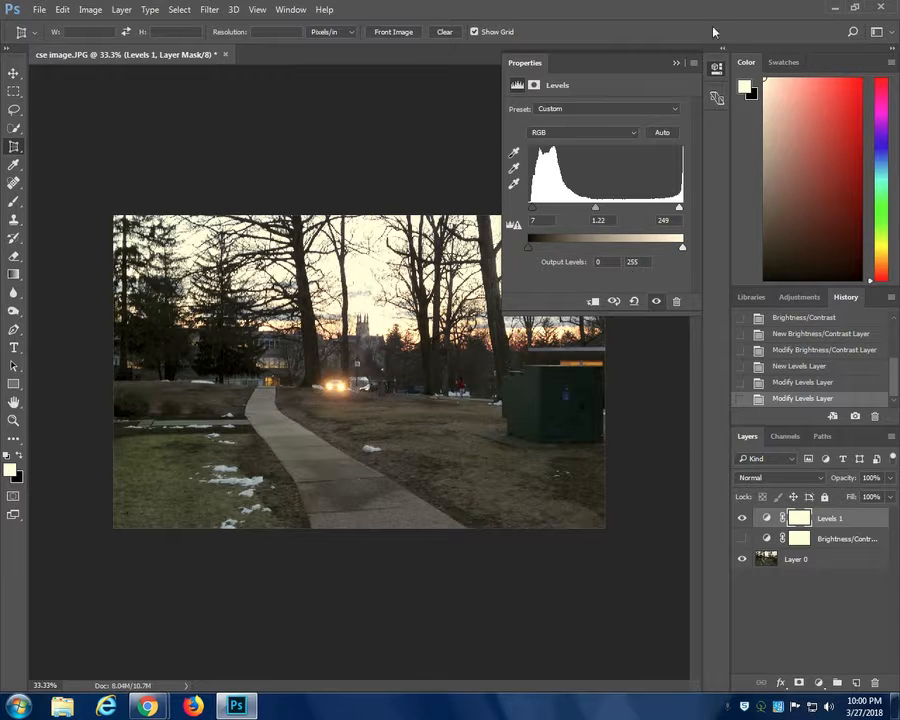
pyautogui.click(676, 62)
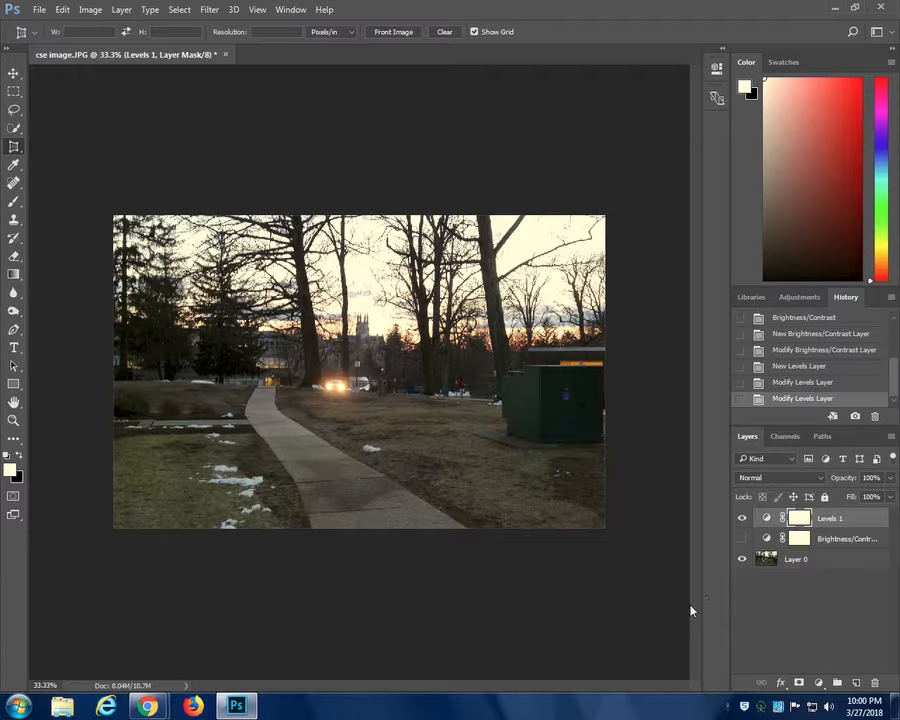
# - Add a Curves adjustment layer above the Levels layer and hide both the Levels and Curves layers
pyautogui.click(89, 9)
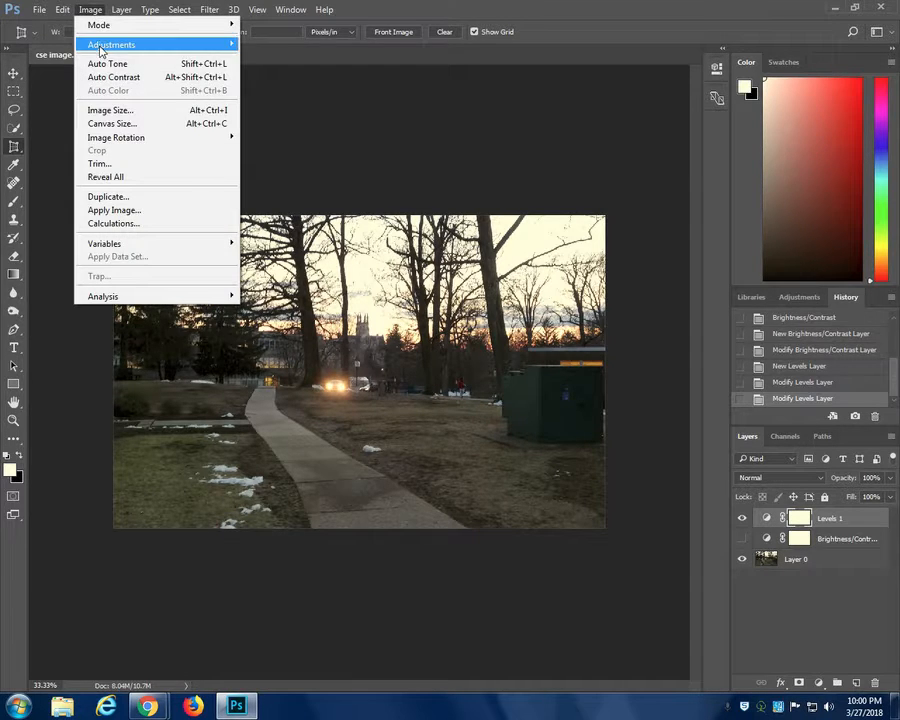
pyautogui.moveTo(100, 50)
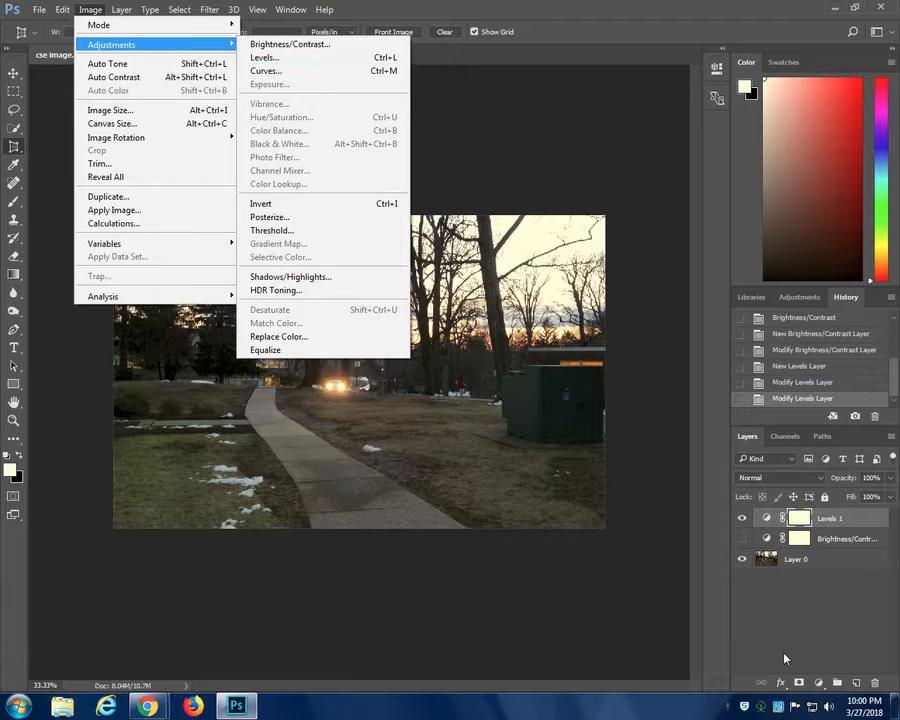
pyautogui.click(818, 684)
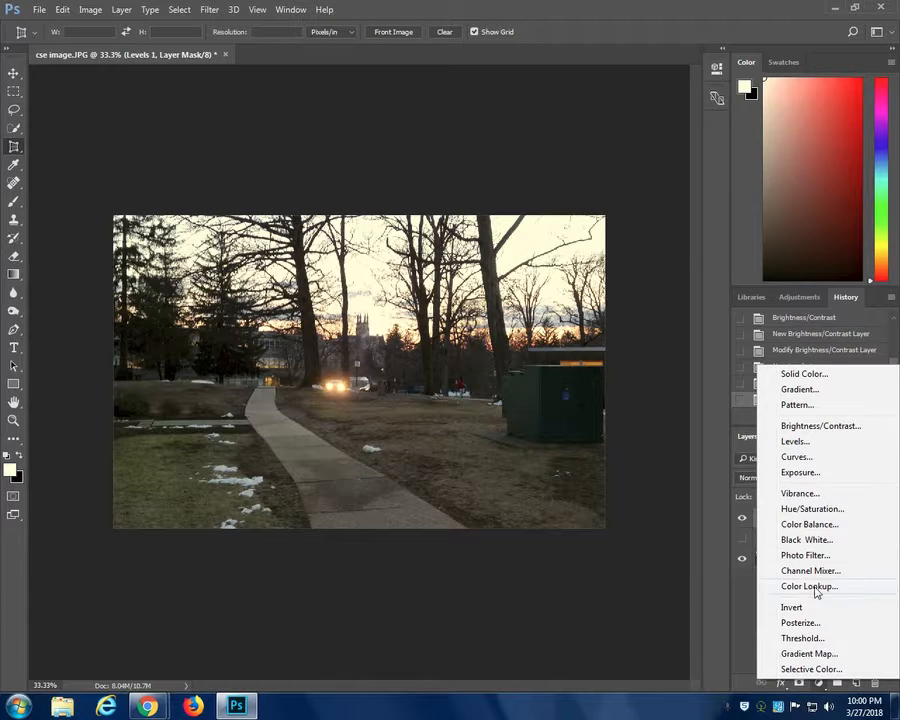
pyautogui.click(794, 458)
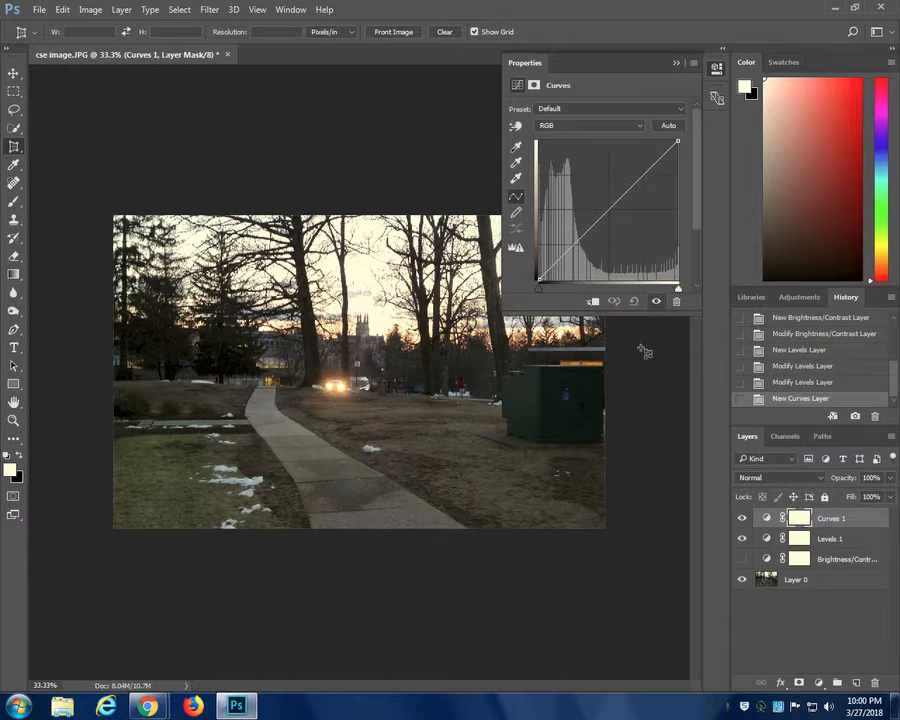
pyautogui.click(742, 536)
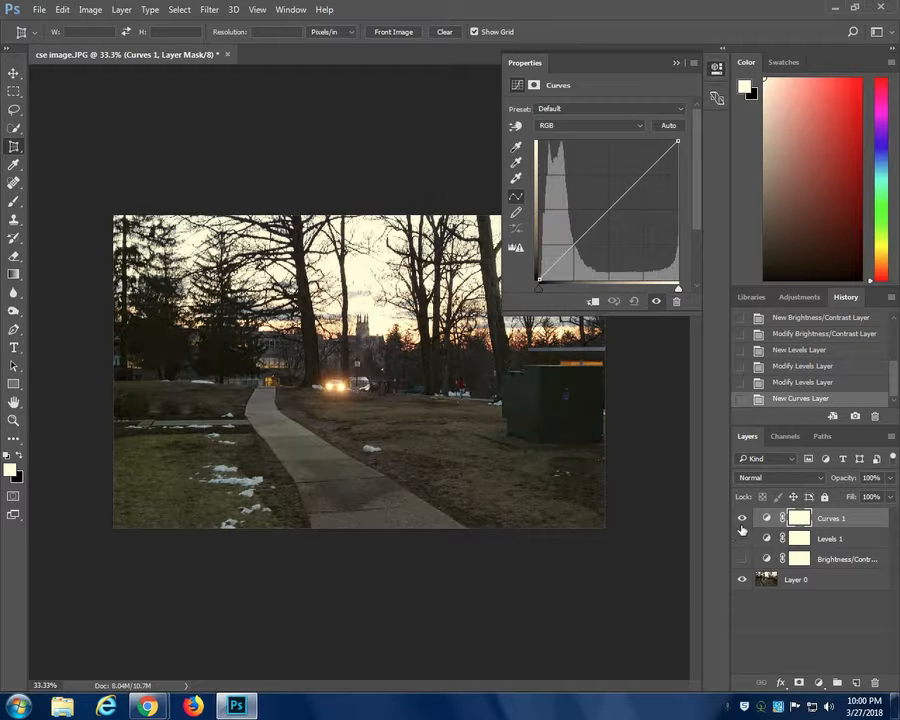
pyautogui.click(741, 519)
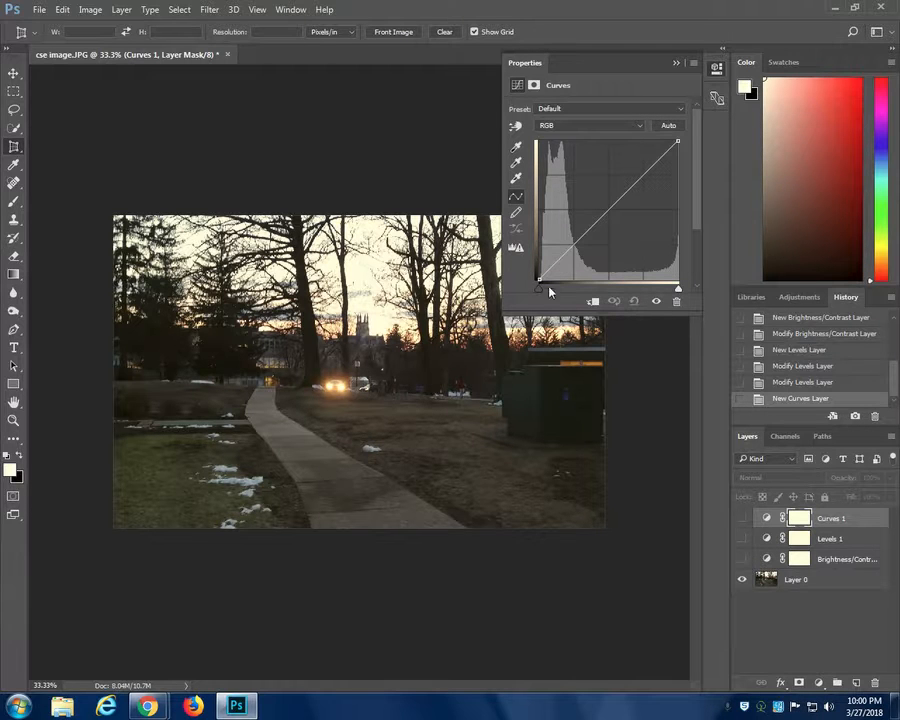
# - Pull the curve's black and white points slightly inward, raise a shadow point, and show the Curves layer
pyautogui.moveTo(537, 291); pyautogui.dragTo(541, 291)
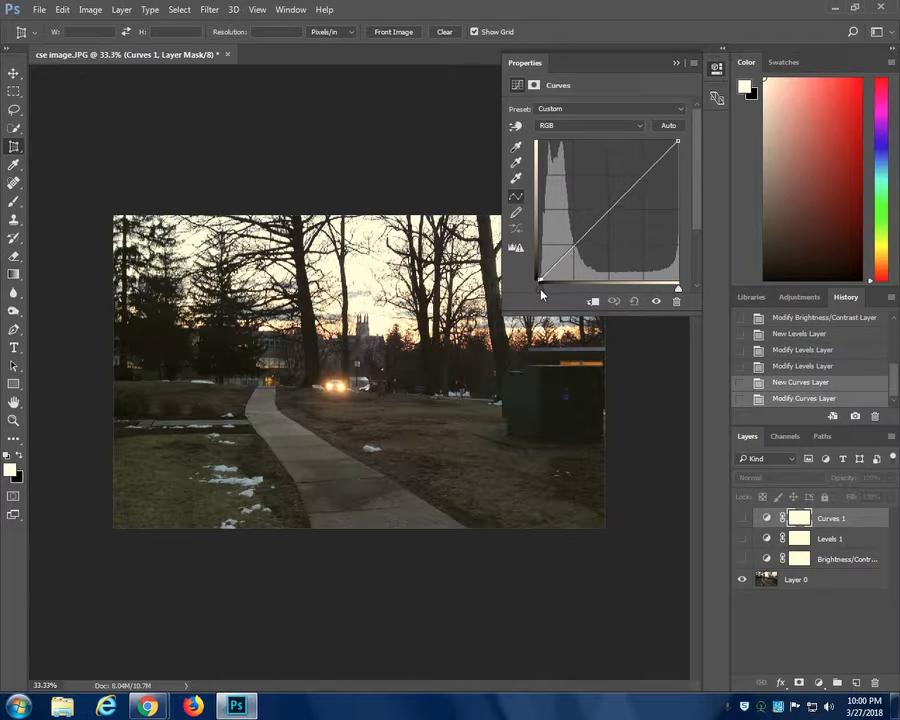
pyautogui.moveTo(676, 290); pyautogui.dragTo(673, 290)
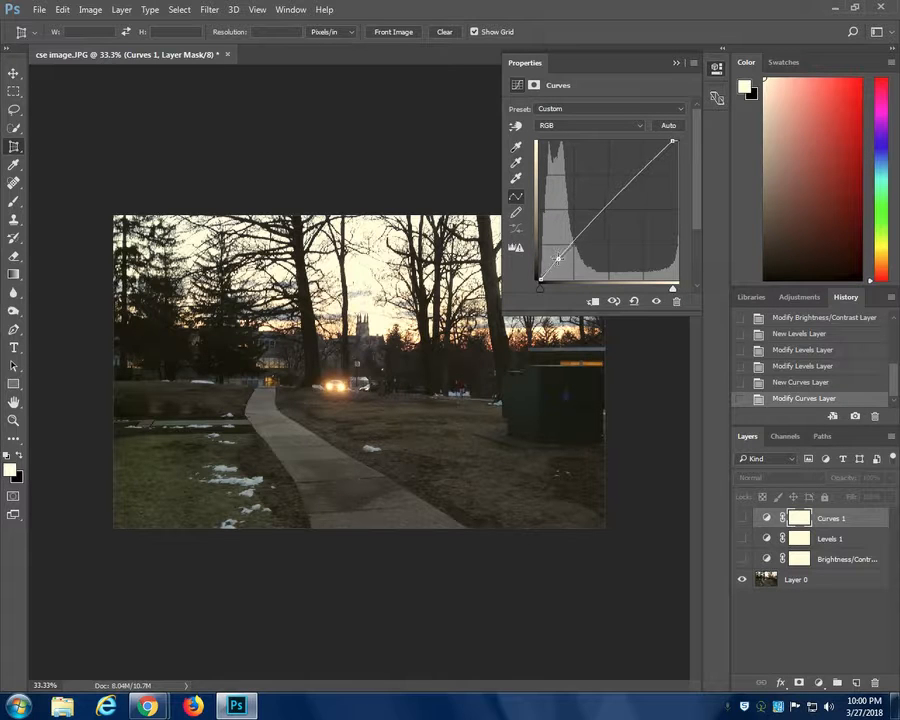
pyautogui.moveTo(555, 260); pyautogui.dragTo(557, 236)
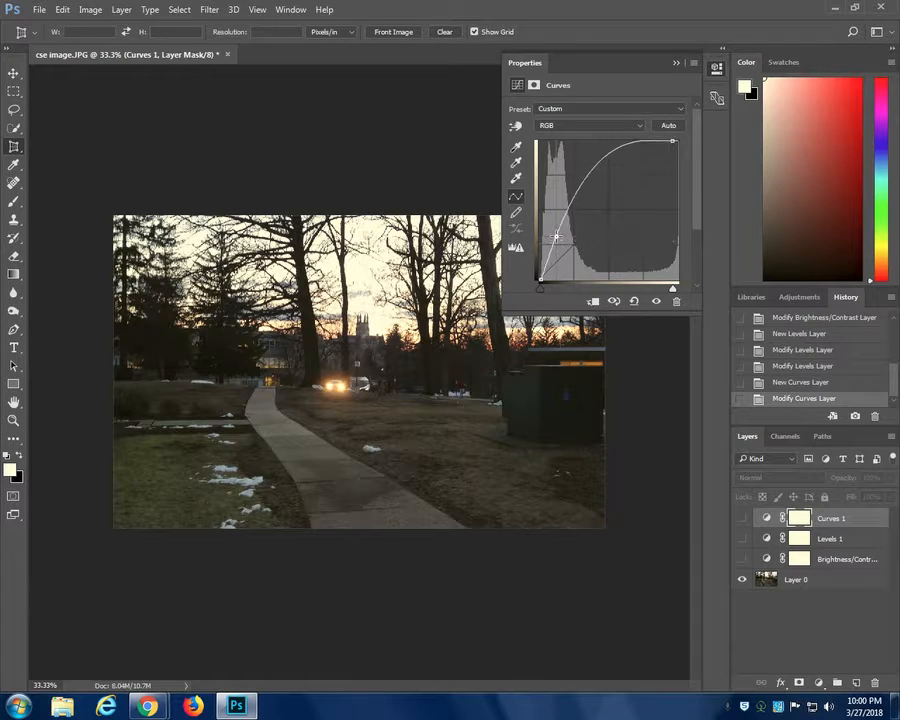
pyautogui.click(743, 518)
pyautogui.moveTo(554, 236)
pyautogui.mouseDown()
pyautogui.moveTo(557, 259)
pyautogui.moveTo(557, 243)
pyautogui.mouseUp()
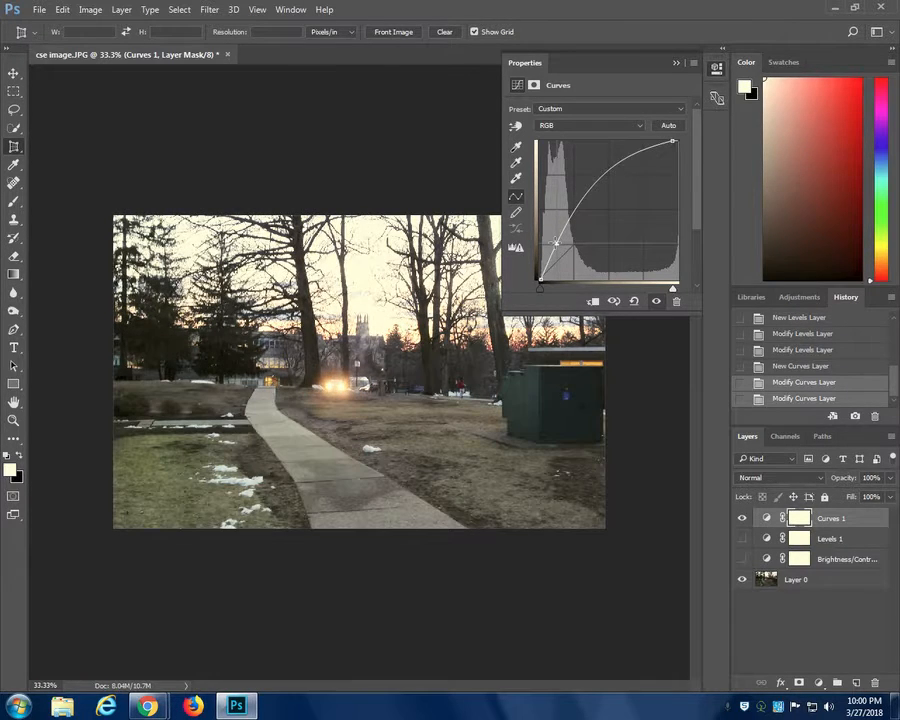
# - Try bending the curve with a lowered upper-midtone point, a slightly lowered white point and a darker shadow point
pyautogui.moveTo(615, 174); pyautogui.dragTo(615, 225)
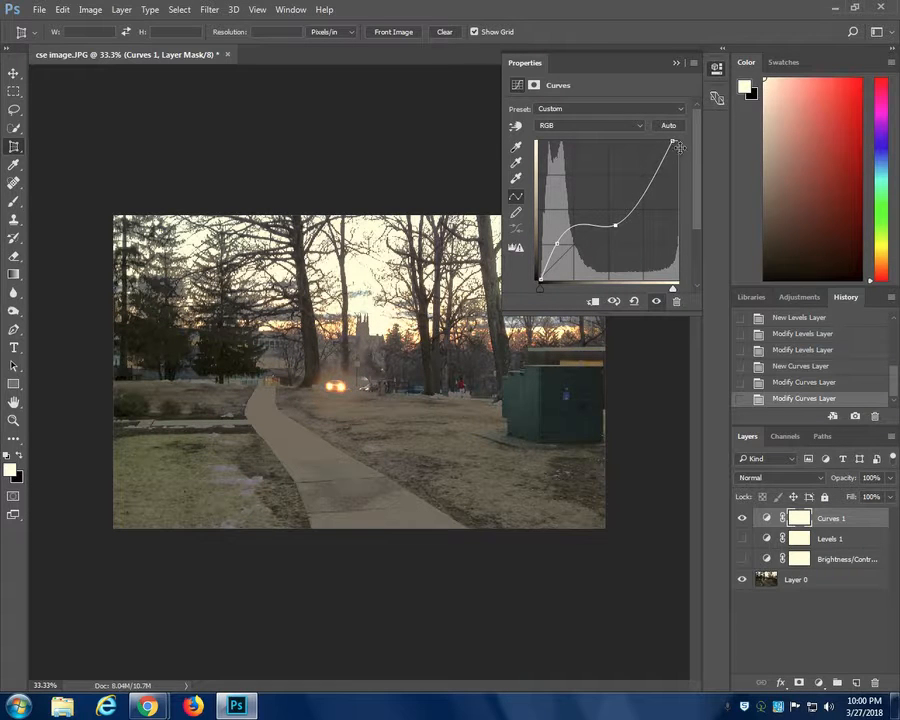
pyautogui.moveTo(673, 141)
pyautogui.mouseDown()
pyautogui.moveTo(675, 216)
pyautogui.moveTo(673, 143)
pyautogui.mouseUp()
pyautogui.moveTo(557, 244); pyautogui.dragTo(549, 269)
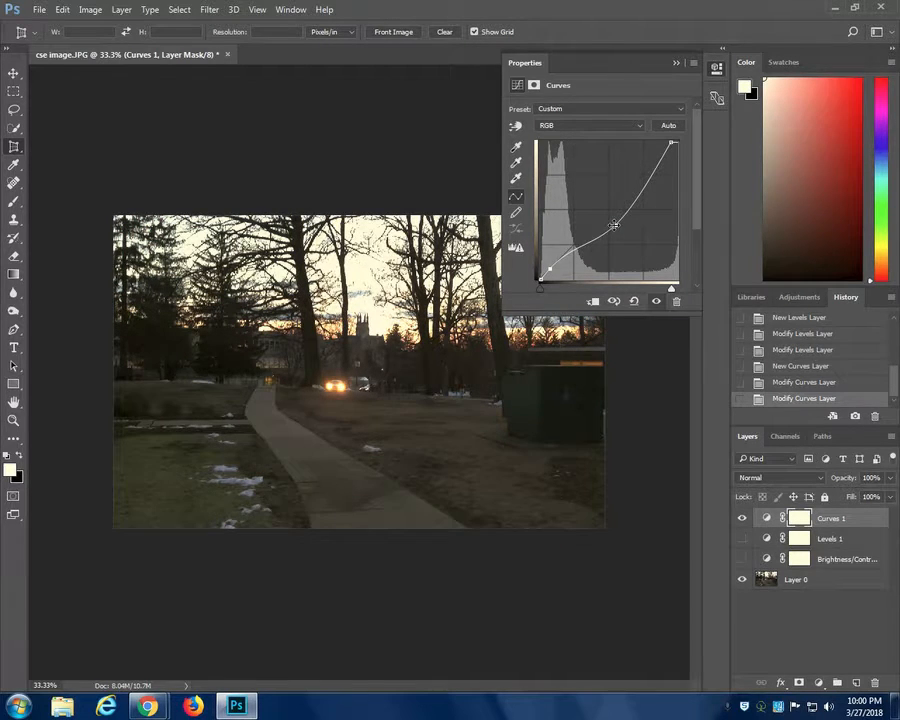
# - Remove the two added points from the curve and return its white point to the upper-right corner of the graph
pyautogui.moveTo(614, 224); pyautogui.dragTo(609, 320)
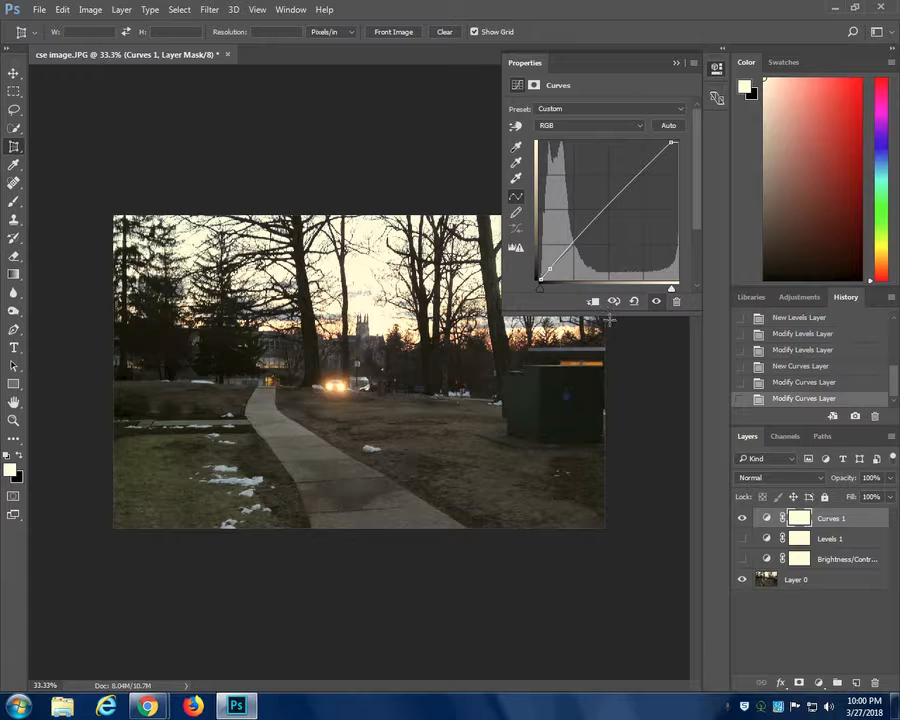
pyautogui.moveTo(549, 267); pyautogui.dragTo(569, 316)
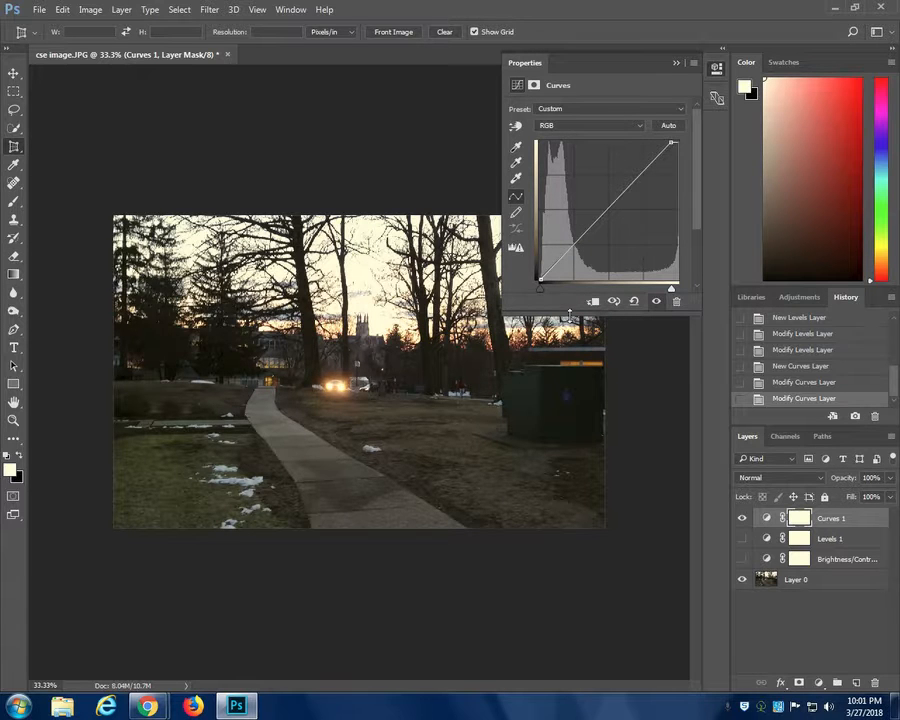
pyautogui.moveTo(672, 142); pyautogui.dragTo(697, 105)
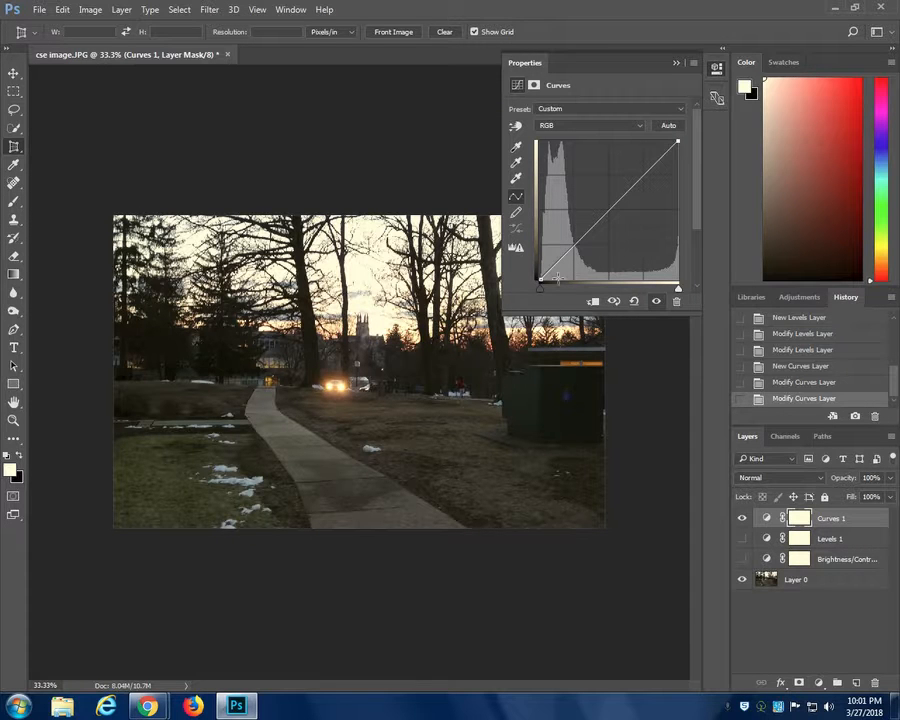
# - Add highlight and shadow points to the curve, placing the shadow point slightly above the diagonal and the highlight point below it
pyautogui.moveTo(670, 150); pyautogui.dragTo(666, 149)
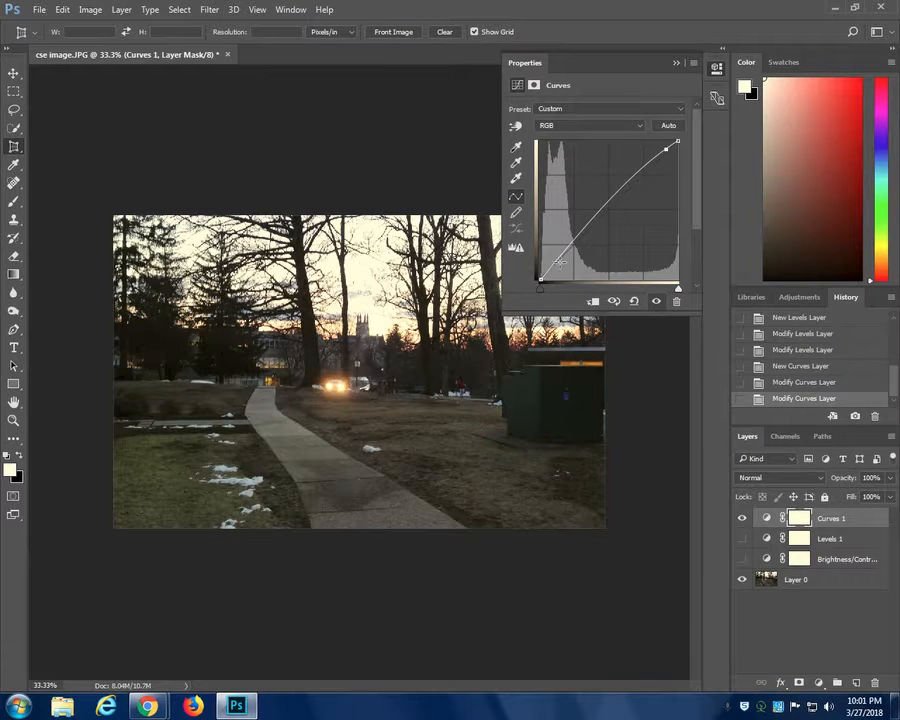
pyautogui.moveTo(560, 262); pyautogui.dragTo(562, 266)
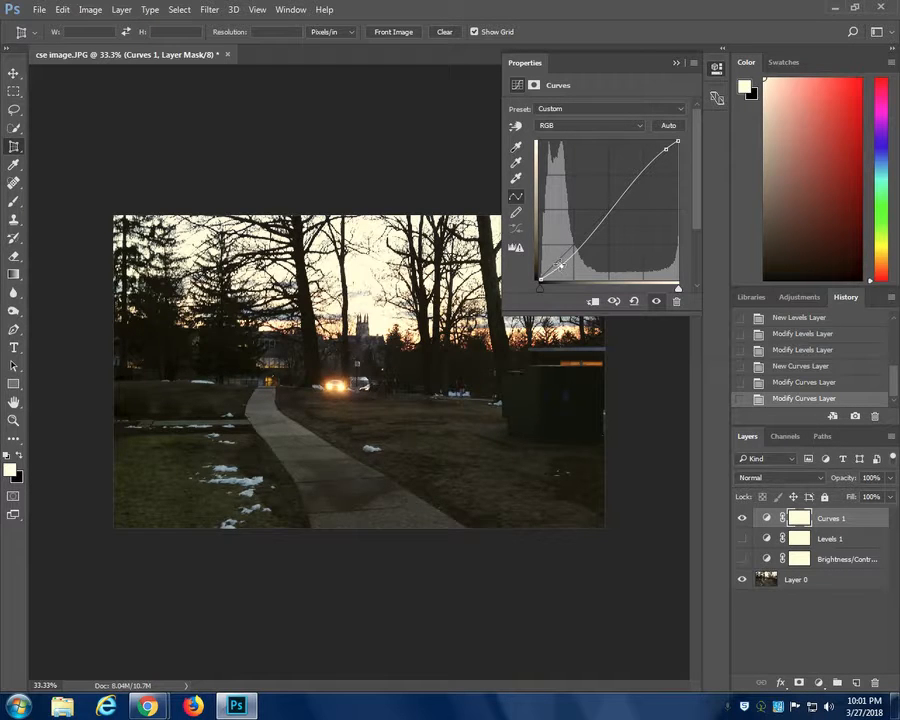
pyautogui.moveTo(560, 264); pyautogui.dragTo(557, 258)
pyautogui.moveTo(668, 150); pyautogui.dragTo(672, 158)
# - Add a raised midtone point to the curve, ease the highlight point back toward the diagonal, and collapse the adjustment settings
pyautogui.click(626, 230)
pyautogui.moveTo(626, 230); pyautogui.dragTo(605, 194)
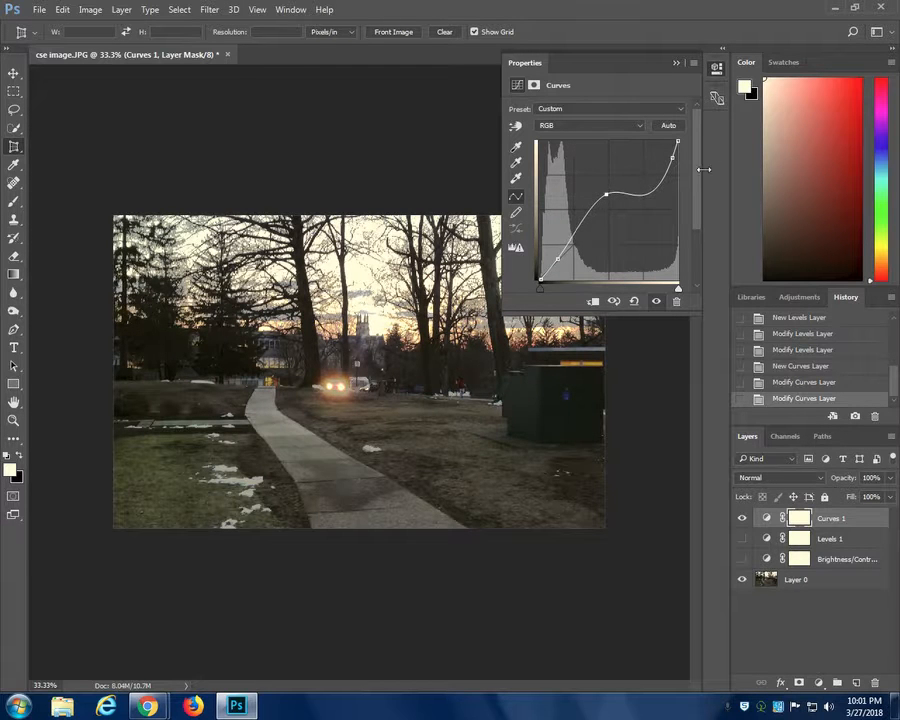
pyautogui.moveTo(673, 155); pyautogui.dragTo(666, 155)
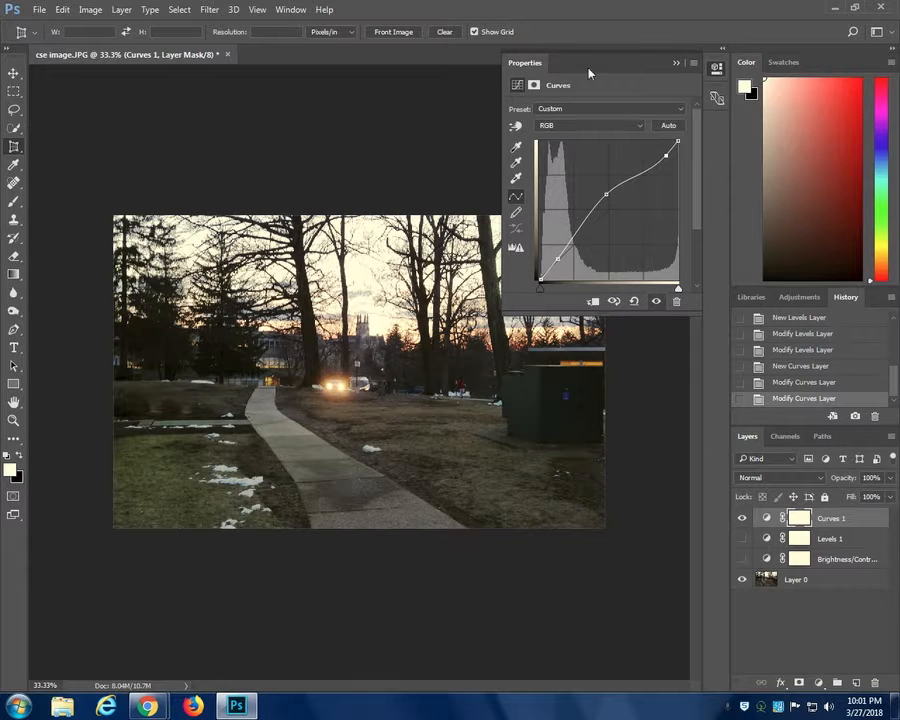
pyautogui.click(676, 63)
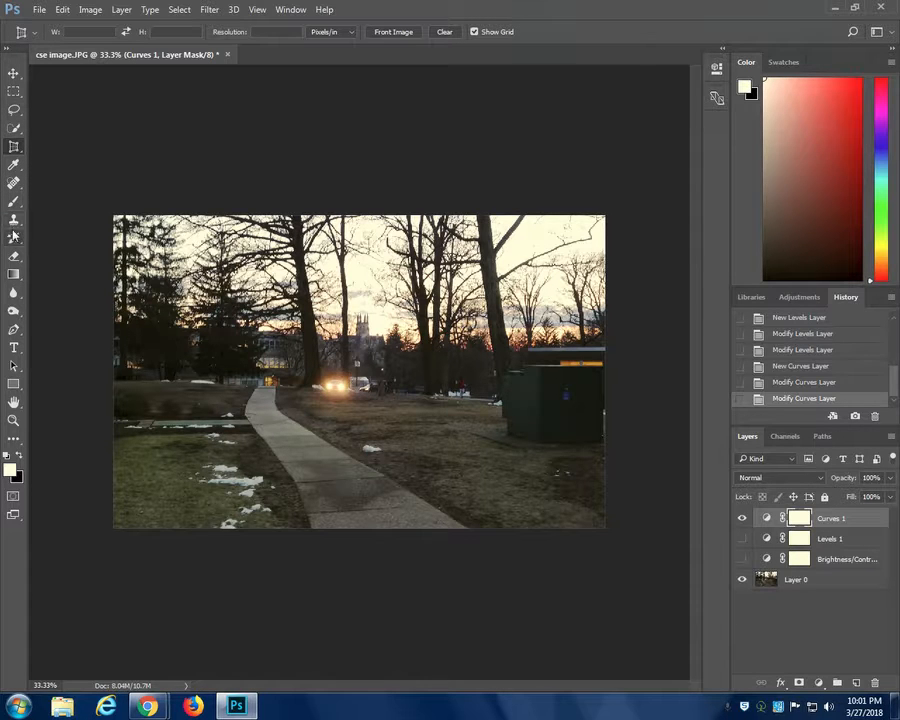
# - Choose the Burn Tool and set its brush to 306 px with 43% hardness
pyautogui.click(11, 314)
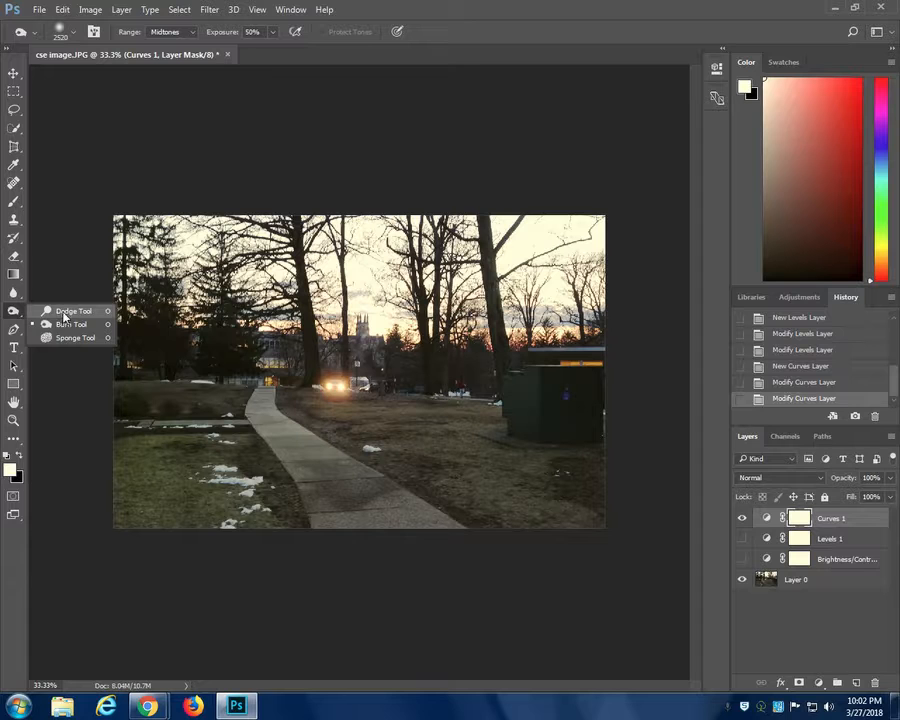
pyautogui.click(64, 329)
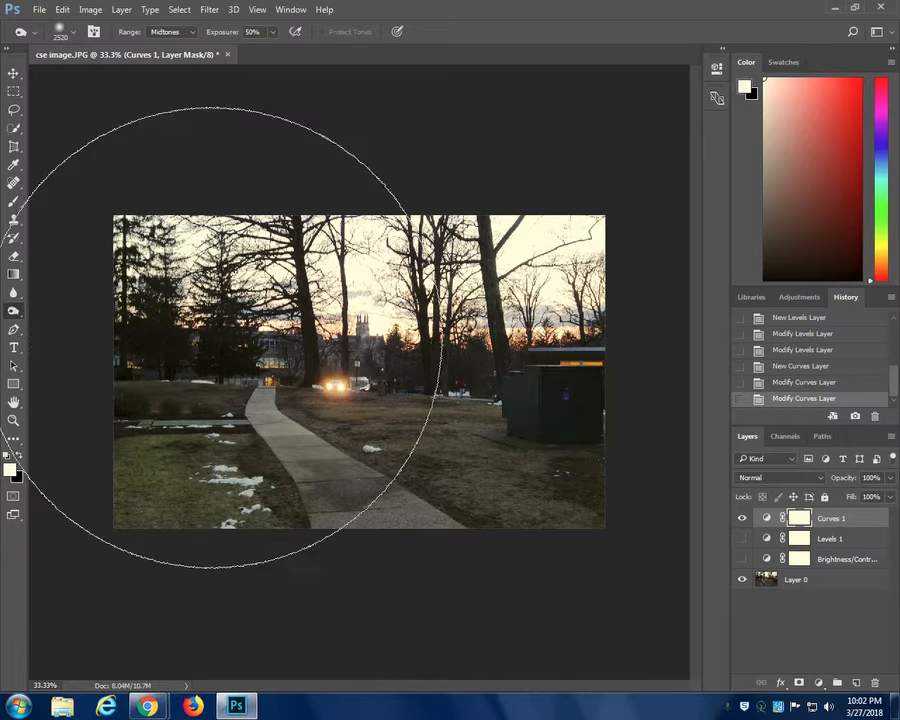
pyautogui.click(72, 33)
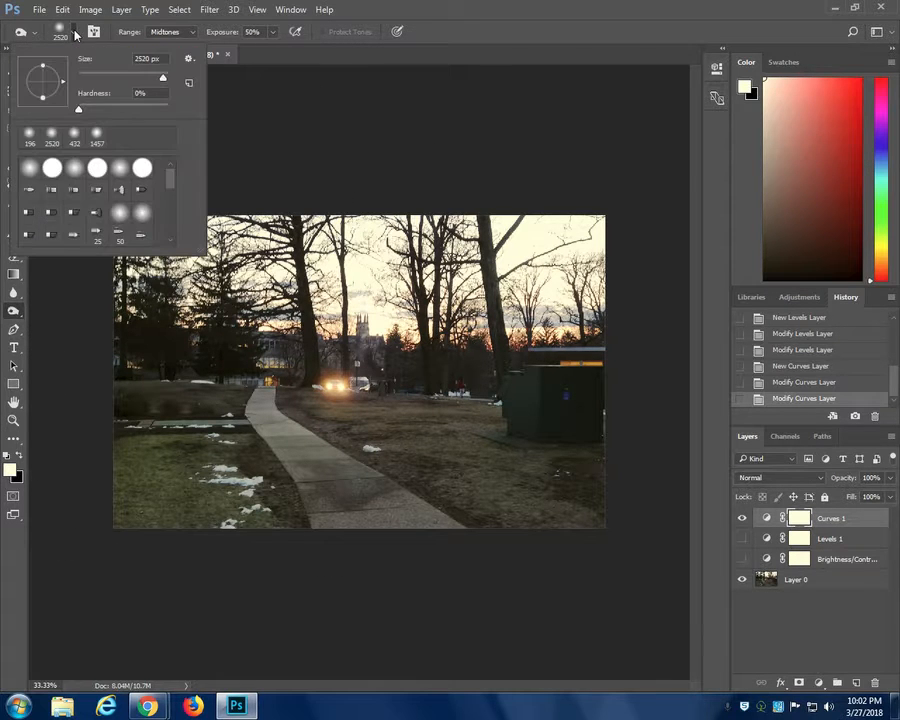
pyautogui.moveTo(165, 80); pyautogui.dragTo(120, 86)
pyautogui.moveTo(109, 86); pyautogui.dragTo(150, 81)
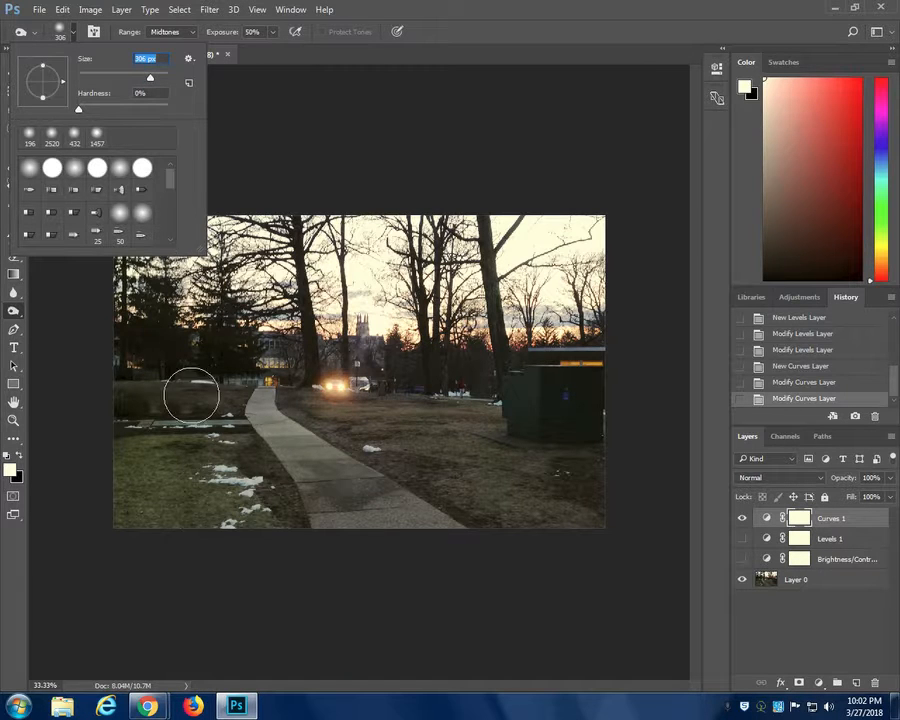
pyautogui.moveTo(79, 110); pyautogui.dragTo(89, 112)
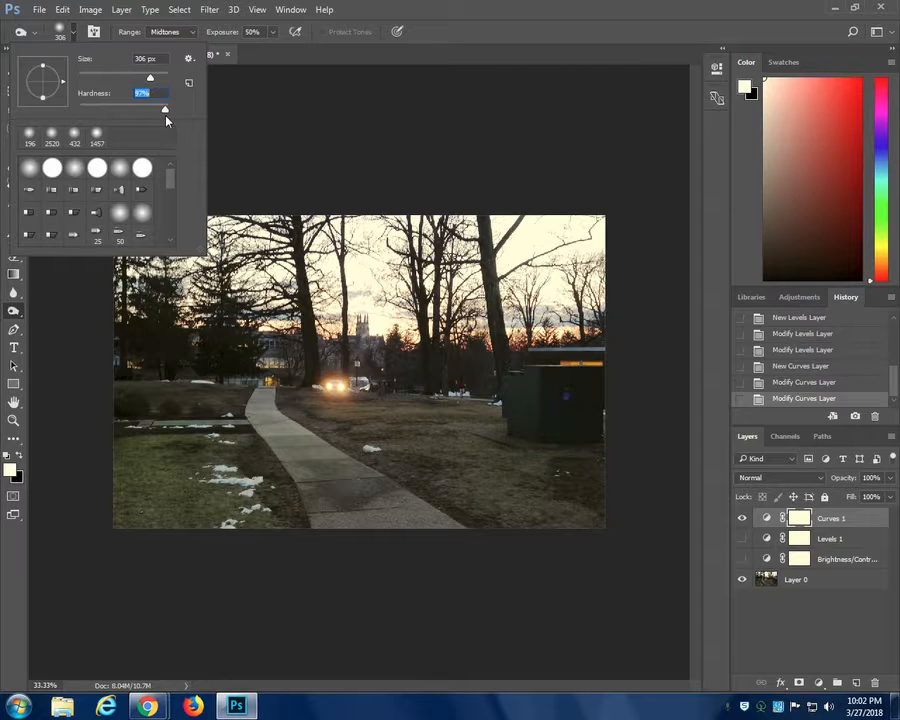
pyautogui.moveTo(99, 117); pyautogui.dragTo(89, 116)
pyautogui.press('Return')
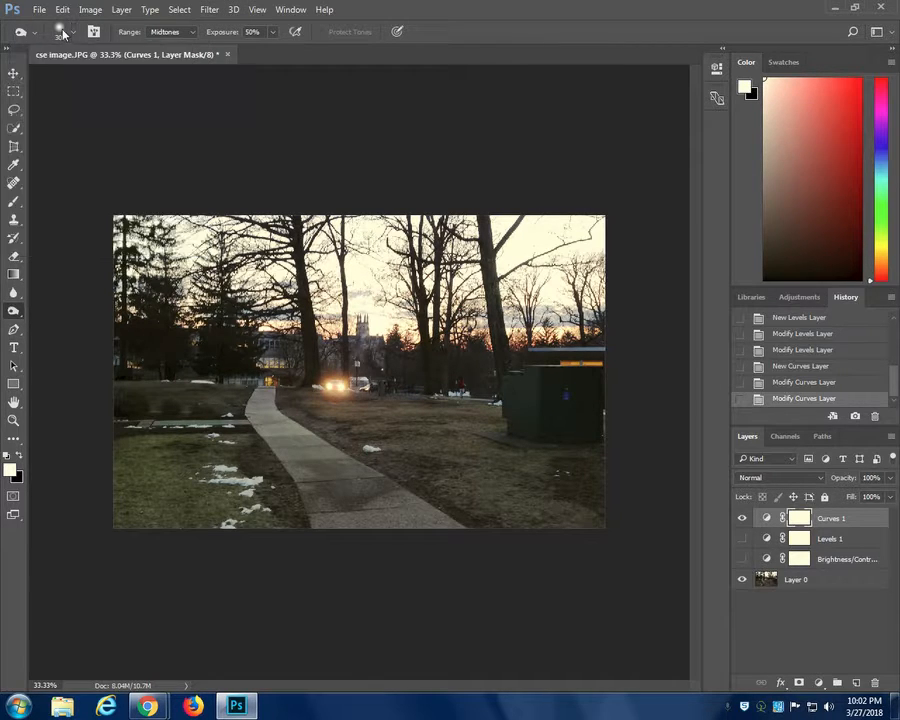
# - Burn the grass in the photo's lower-left corner with several dabs on the Curves layer mask
pyautogui.click(137, 516)
pyautogui.click(140, 508)
pyautogui.click(145, 498)
pyautogui.click(140, 495)
pyautogui.click(132, 494)
pyautogui.click(131, 494)
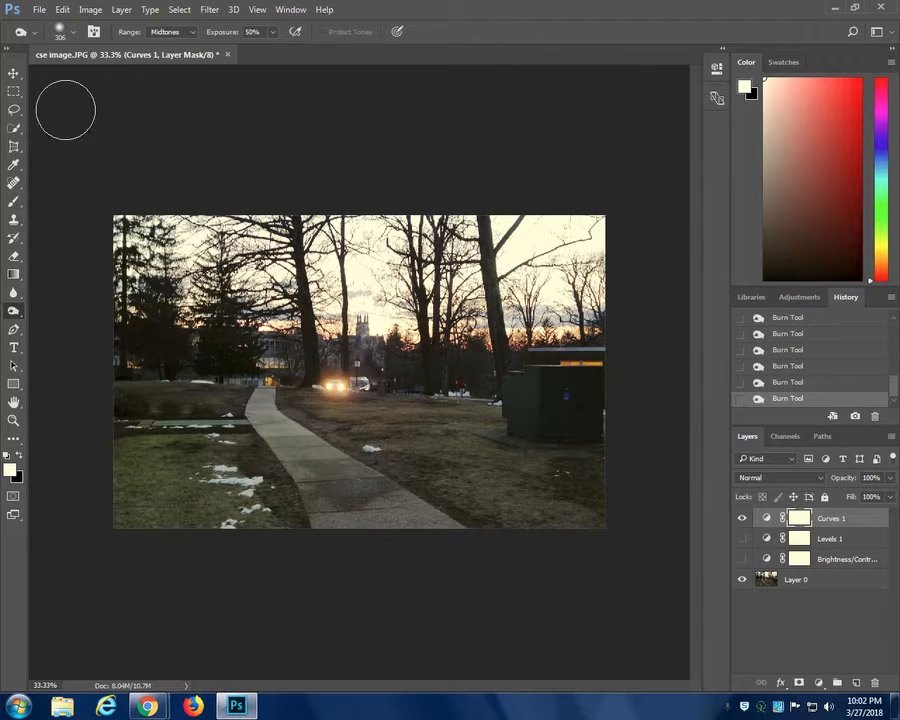
# - Enlarge the Burn brush to 480 px and darken the lower-left grass and snow patches on Layer 0
pyautogui.click(72, 32)
pyautogui.moveTo(88, 113); pyautogui.dragTo(157, 80)
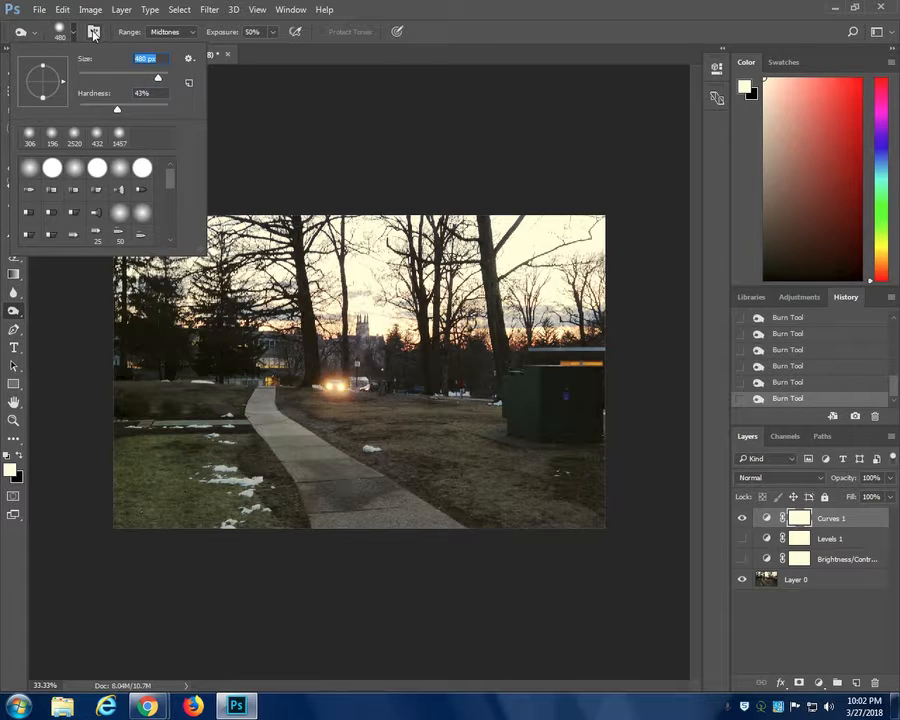
pyautogui.click(60, 29)
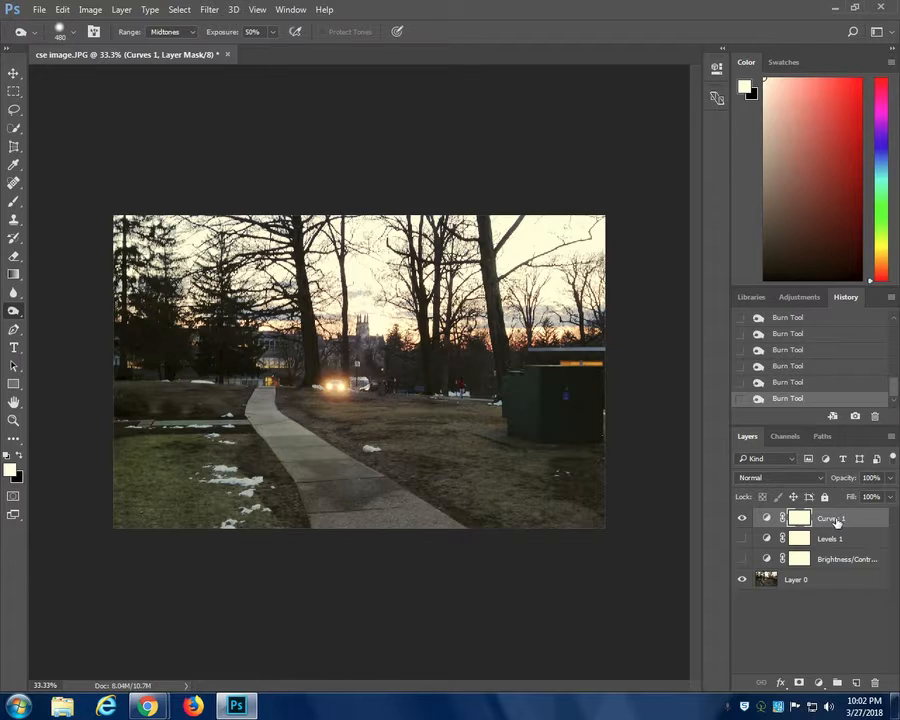
pyautogui.click(796, 584)
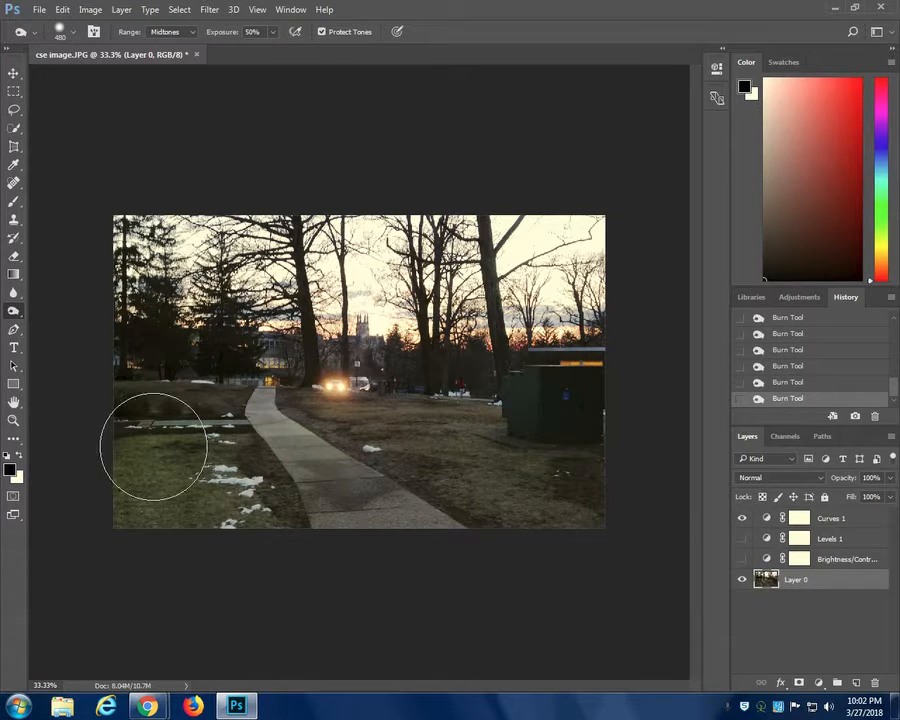
pyautogui.moveTo(163, 493)
pyautogui.mouseDown()
pyautogui.moveTo(145, 492)
pyautogui.moveTo(181, 473)
pyautogui.mouseUp()
pyautogui.moveTo(213, 514)
pyautogui.mouseDown()
pyautogui.moveTo(148, 522)
pyautogui.moveTo(123, 470)
pyautogui.moveTo(123, 507)
pyautogui.moveTo(163, 522)
pyautogui.moveTo(184, 486)
pyautogui.mouseUp()
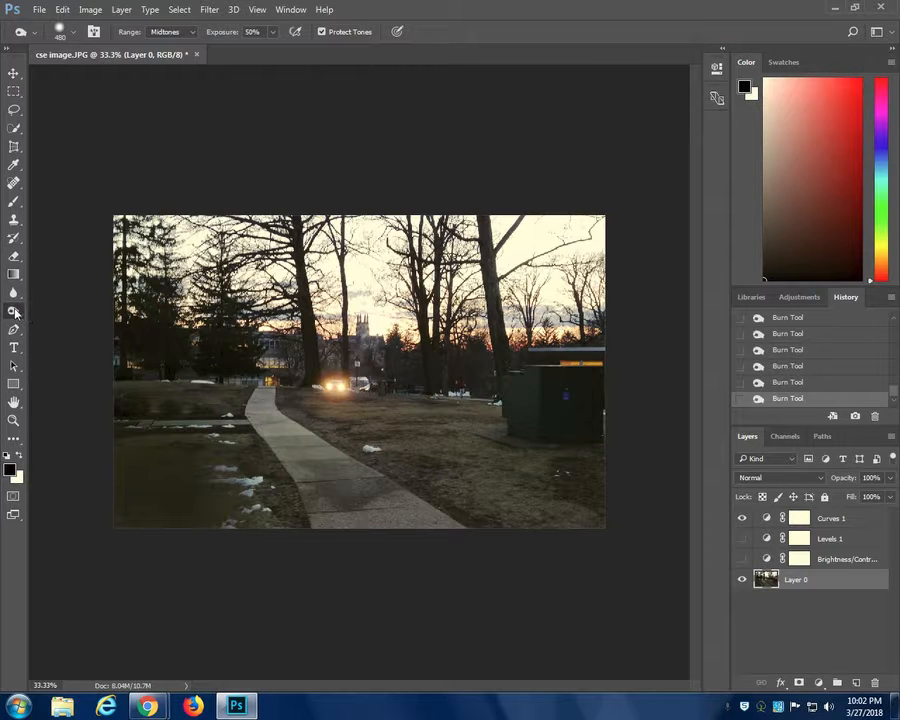
# - Lighten the right-hand grass, the utility box area and the left lawn on Layer 0 with the Dodge Tool
pyautogui.rightClick(15, 312)
pyautogui.click(62, 311)
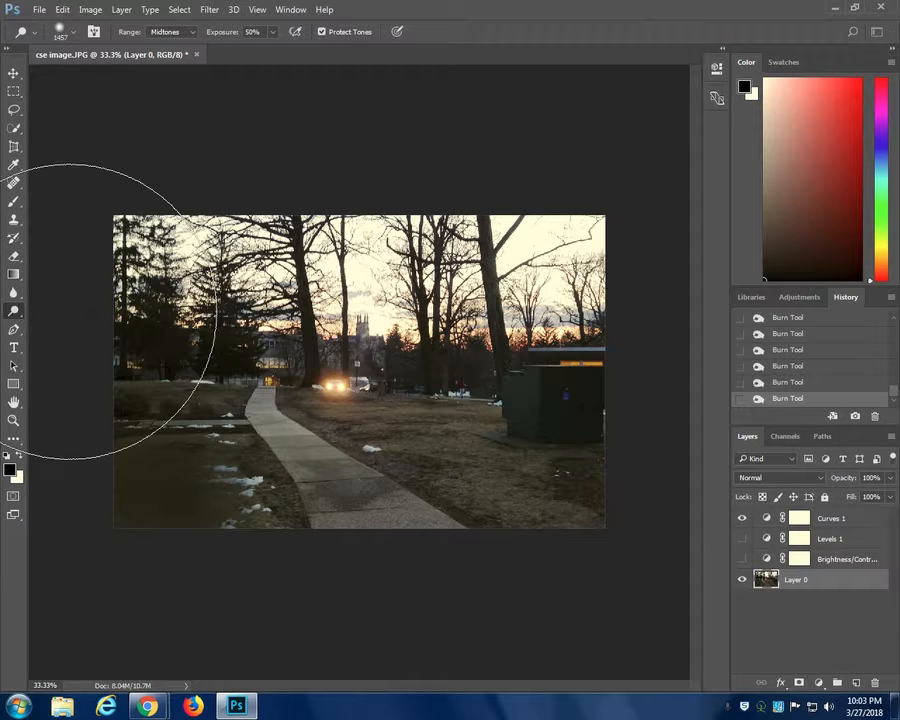
pyautogui.moveTo(533, 477)
pyautogui.mouseDown()
pyautogui.moveTo(559, 462)
pyautogui.moveTo(545, 482)
pyautogui.moveTo(559, 492)
pyautogui.moveTo(567, 454)
pyautogui.moveTo(559, 511)
pyautogui.mouseUp()
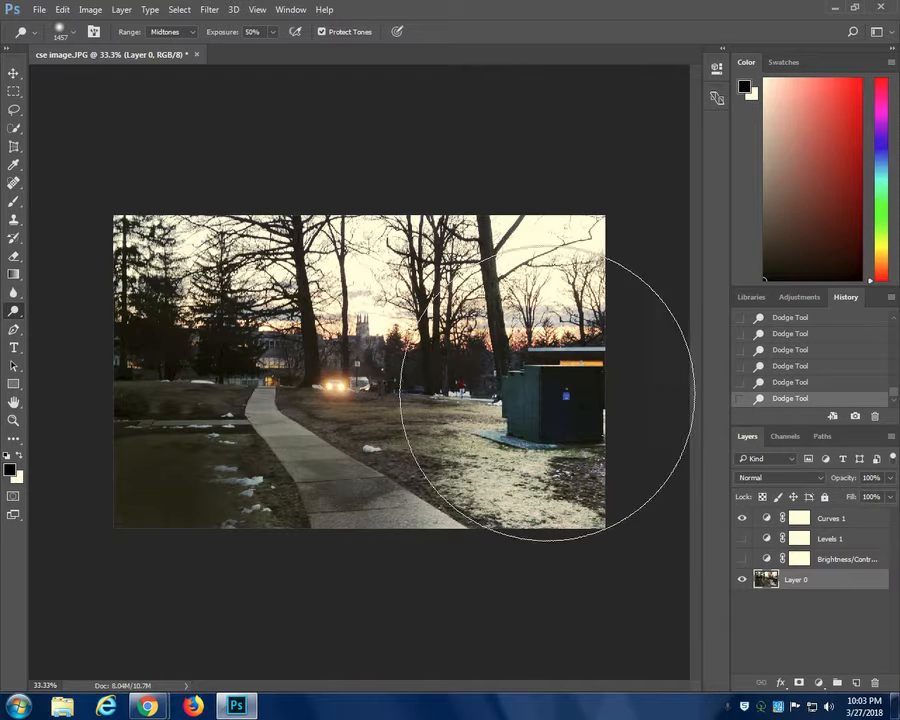
pyautogui.moveTo(153, 477)
pyautogui.mouseDown()
pyautogui.moveTo(167, 452)
pyautogui.moveTo(211, 456)
pyautogui.mouseUp()
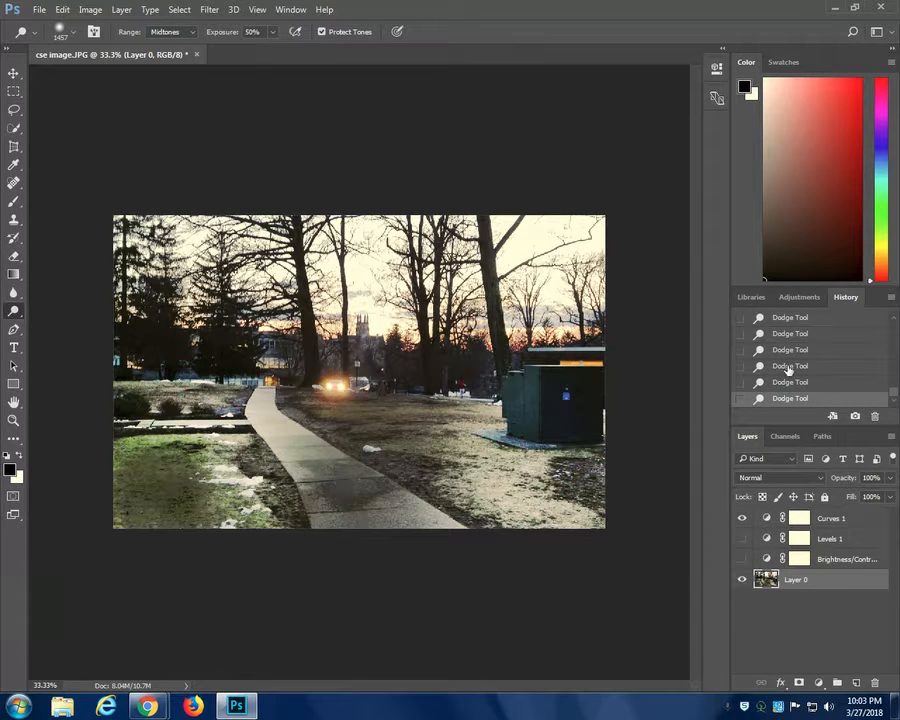
# - Revert the photo to the first Burn Tool state in the history, discarding the subsequent burn and dodge strokes
pyautogui.scroll(-1, 795, 369)
pyautogui.scroll(2, 795, 369)
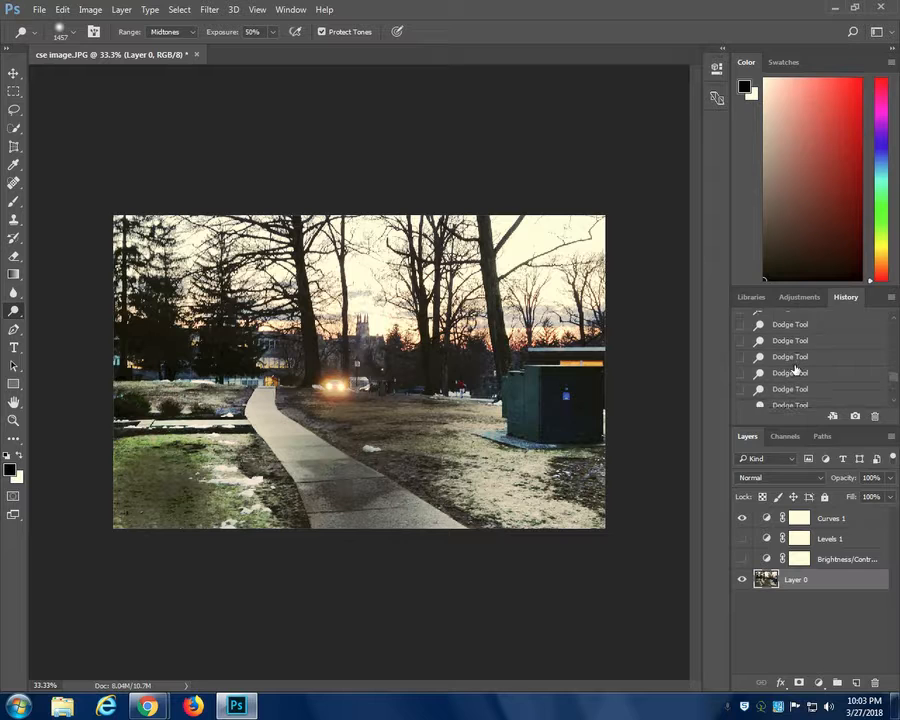
pyautogui.scroll(5, 795, 369)
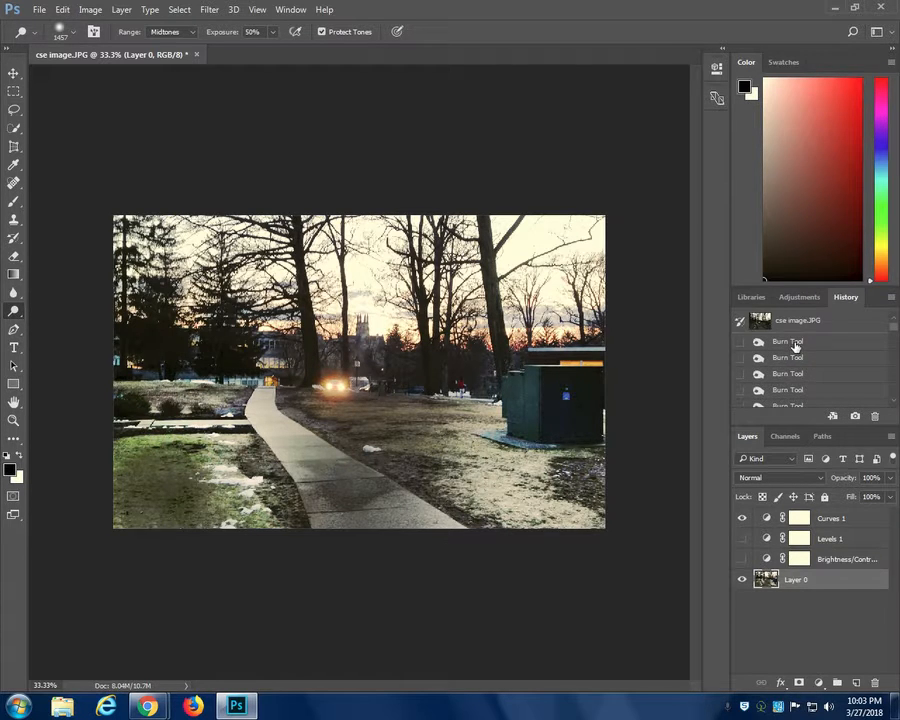
pyautogui.click(793, 342)
pyautogui.scroll(-1, 790, 366)
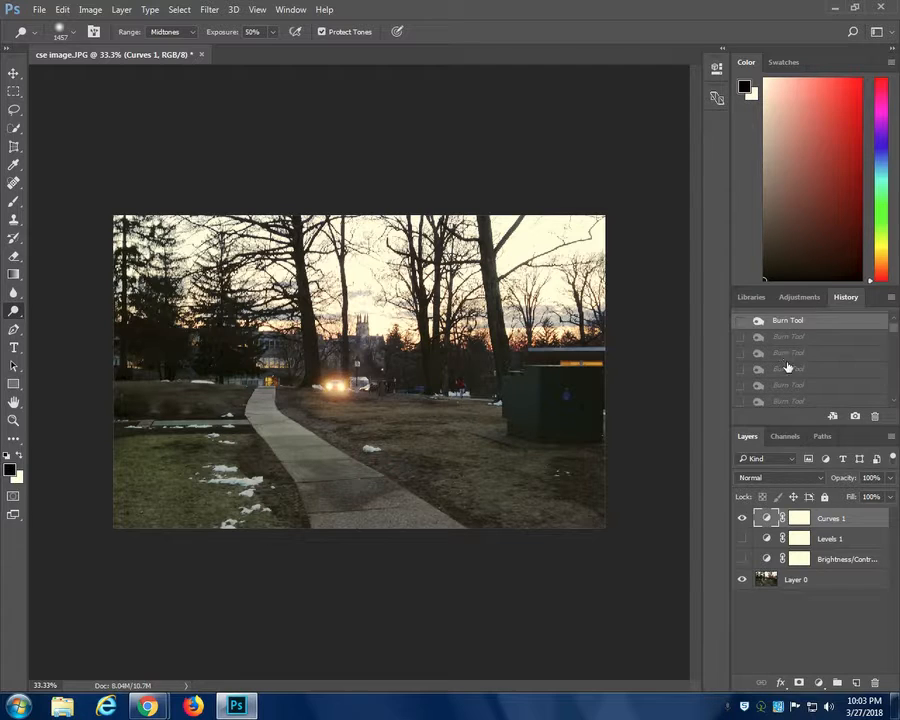
pyautogui.click(788, 372)
pyautogui.scroll(-3, 789, 377)
pyautogui.click(788, 370)
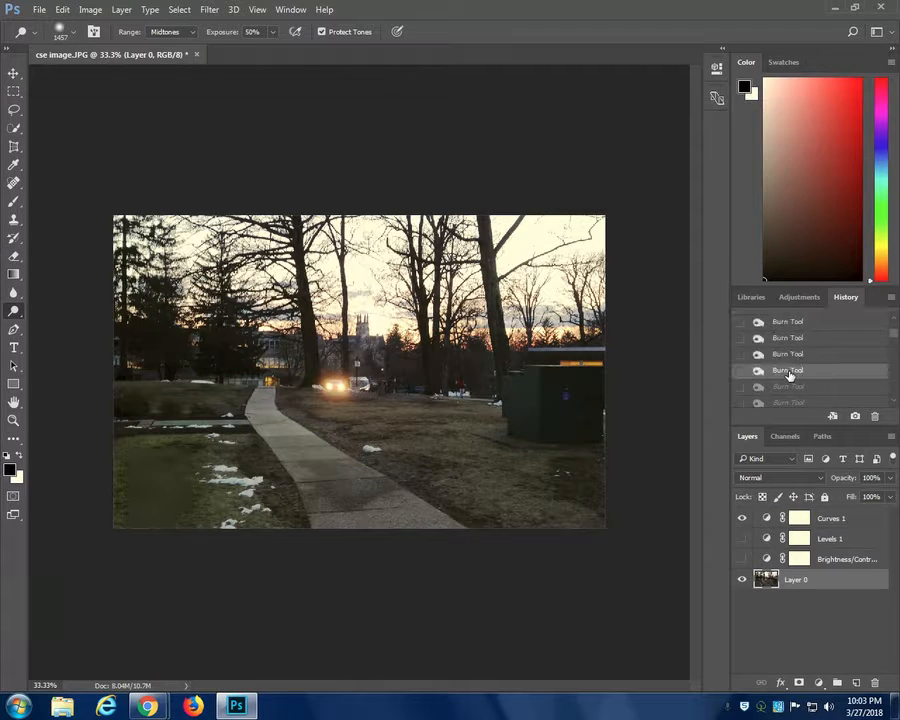
pyautogui.scroll(5, 790, 360)
pyautogui.click(799, 344)
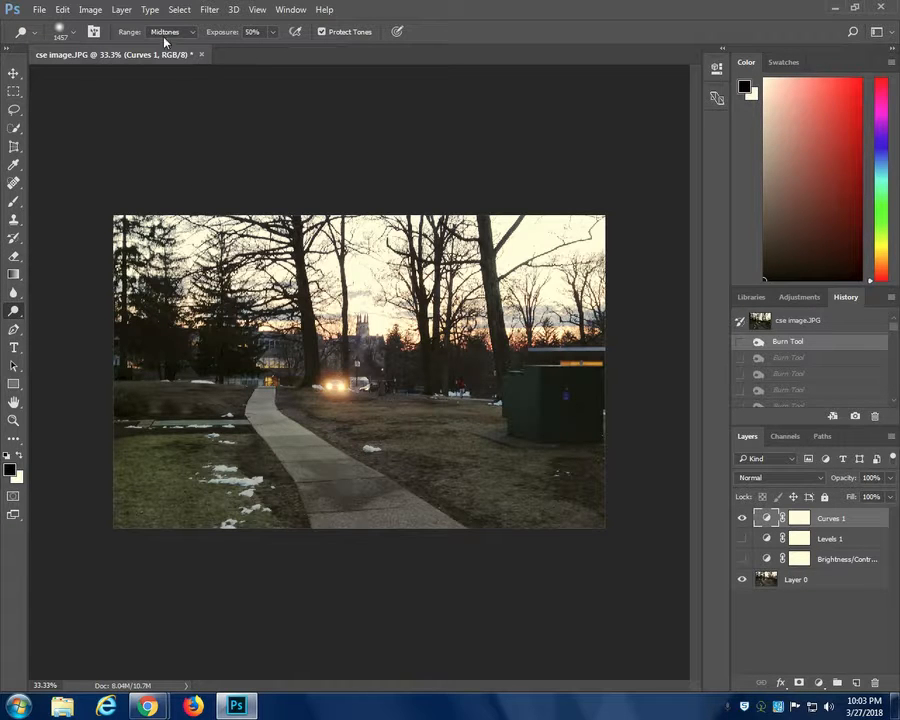
# - Select Layer 0 and review the image adjustment commands available for it
pyautogui.click(91, 13)
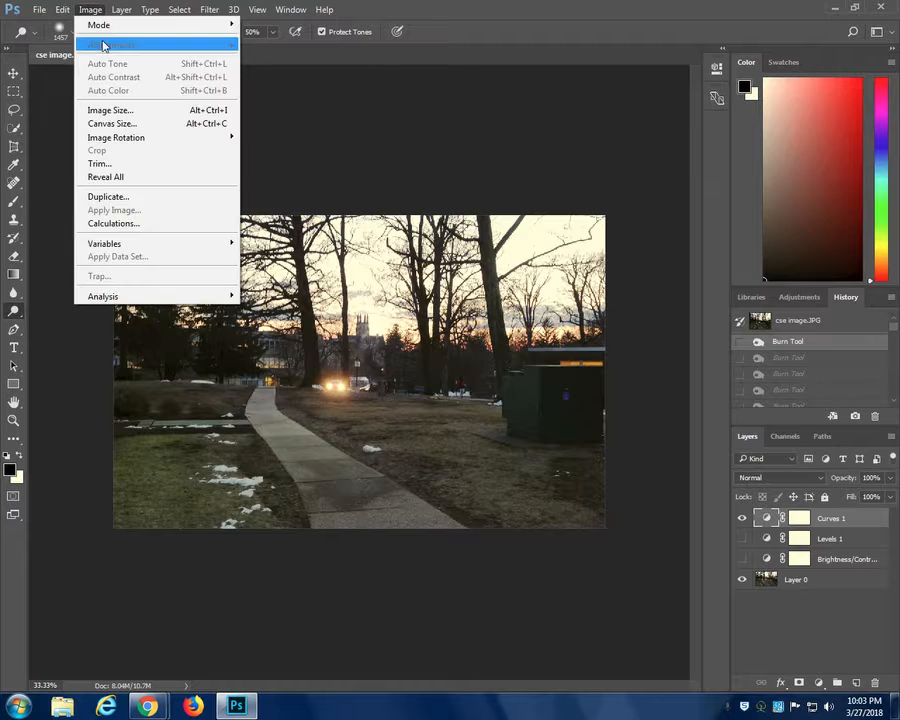
pyautogui.click(94, 13)
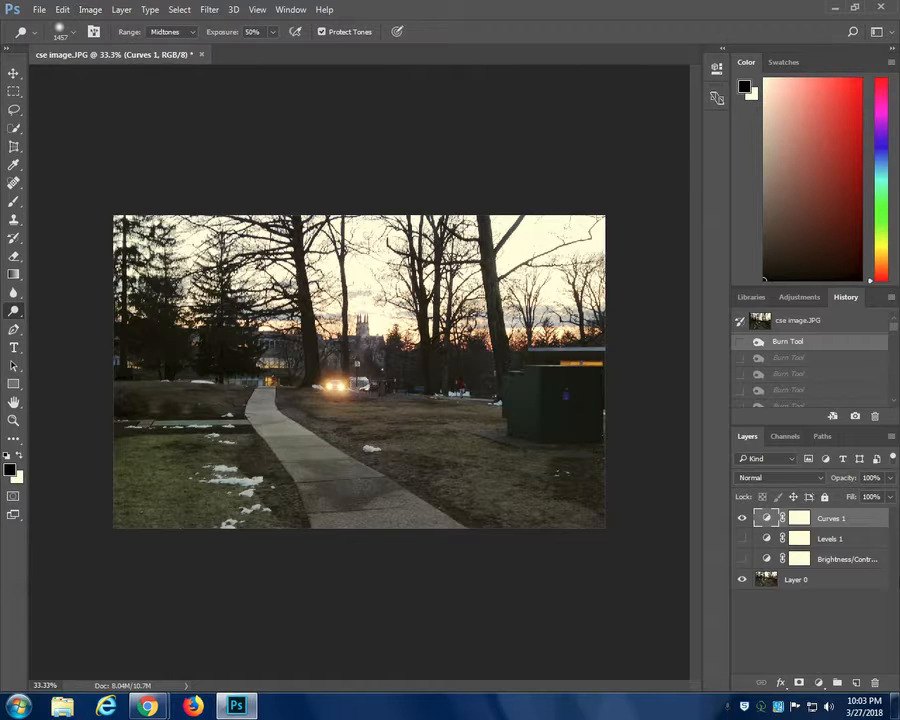
pyautogui.click(795, 581)
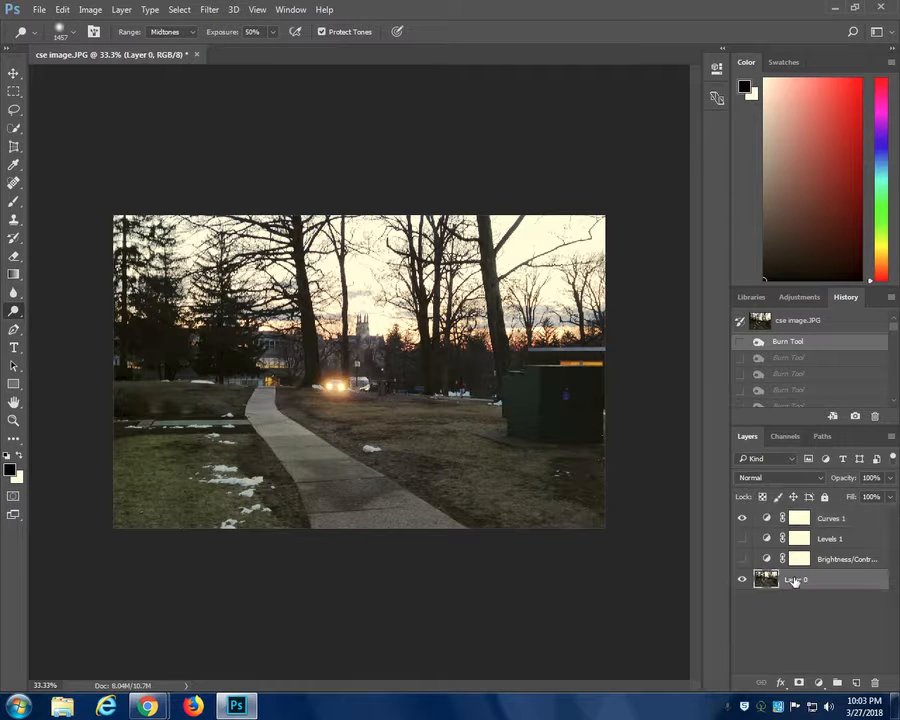
pyautogui.click(92, 12)
pyautogui.moveTo(98, 46)
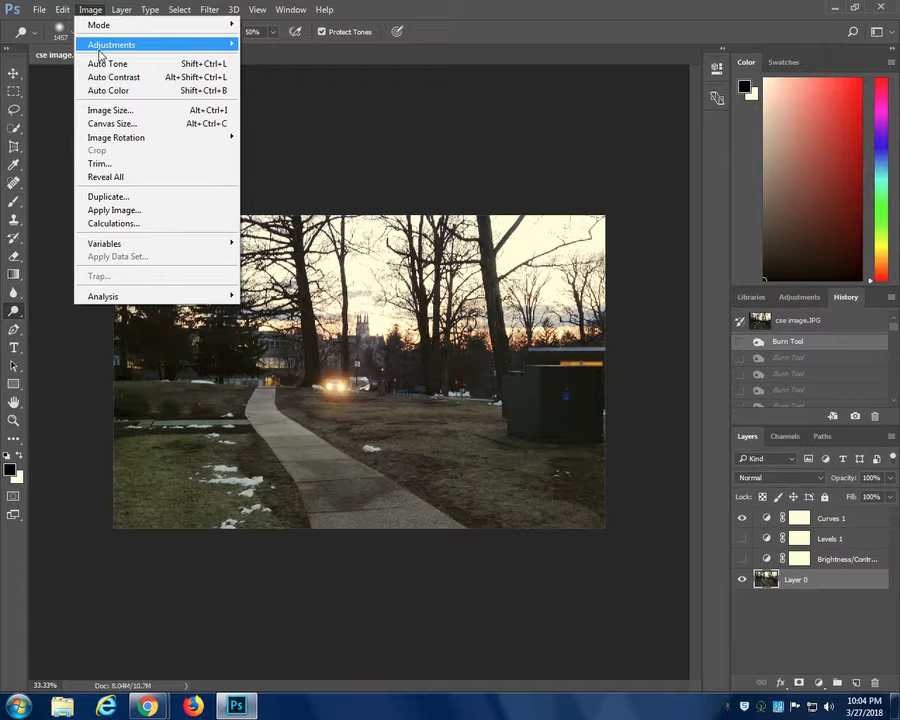
pyautogui.moveTo(207, 42)
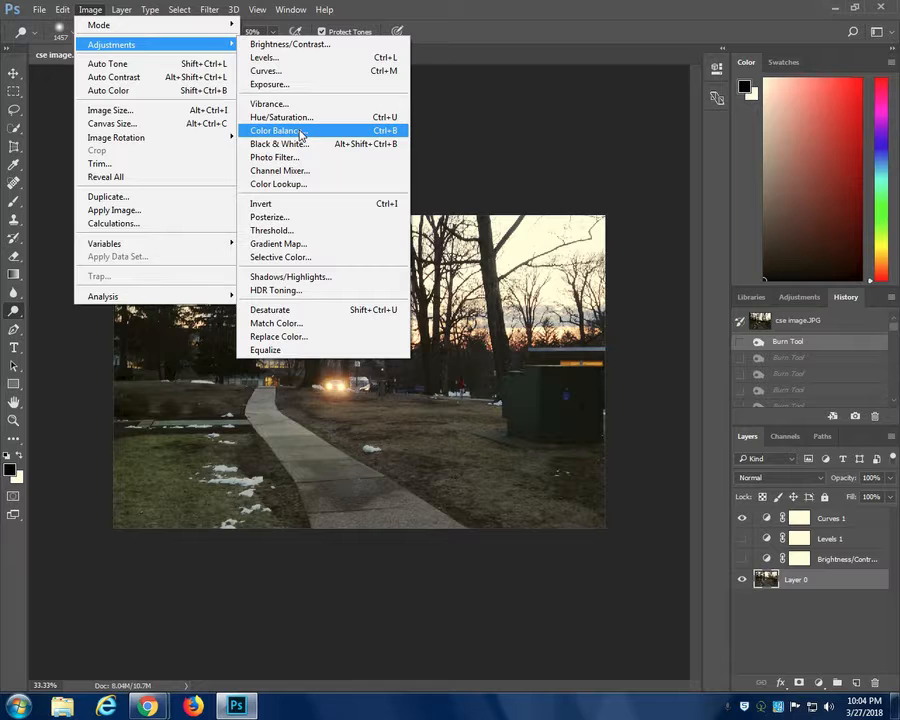
pyautogui.click(92, 9)
pyautogui.click(92, 9)
pyautogui.click(92, 9)
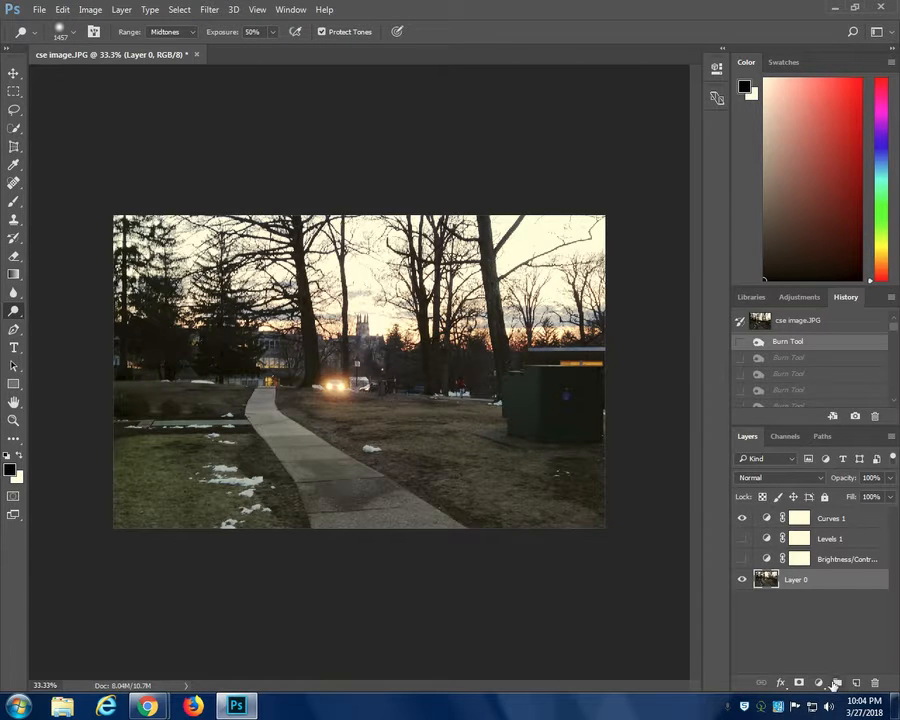
# - Add a Hue/Saturation adjustment layer above Layer 0 with hue -18, saturation +58 and lightness +5, and hide that layer
pyautogui.click(819, 683)
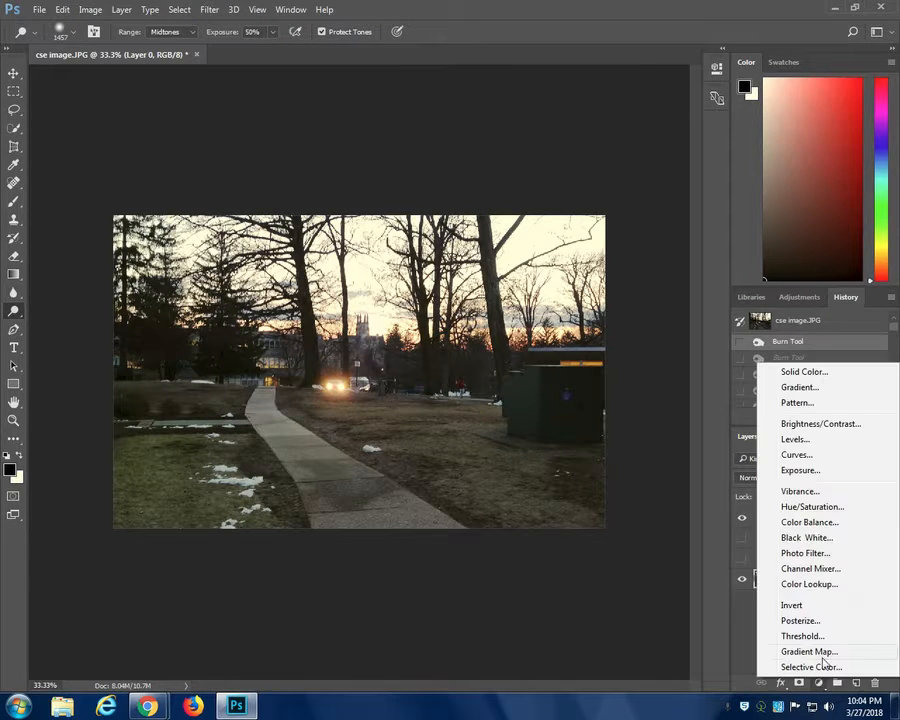
pyautogui.click(805, 508)
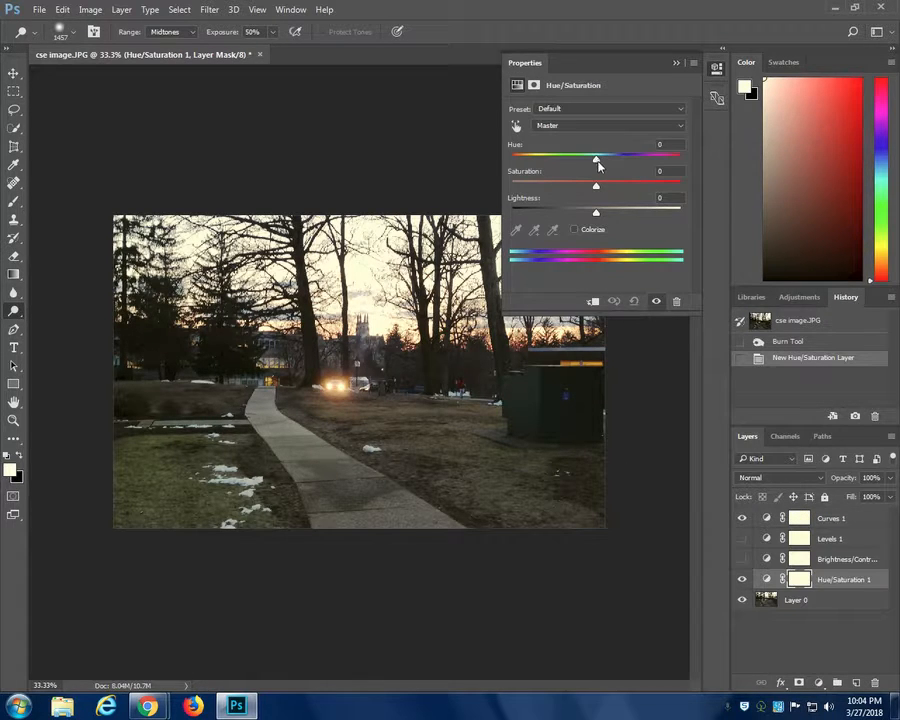
pyautogui.moveTo(596, 163); pyautogui.dragTo(644, 186)
pyautogui.moveTo(596, 212)
pyautogui.mouseDown()
pyautogui.moveTo(565, 213)
pyautogui.moveTo(620, 214)
pyautogui.moveTo(612, 232)
pyautogui.moveTo(596, 211)
pyautogui.mouseUp()
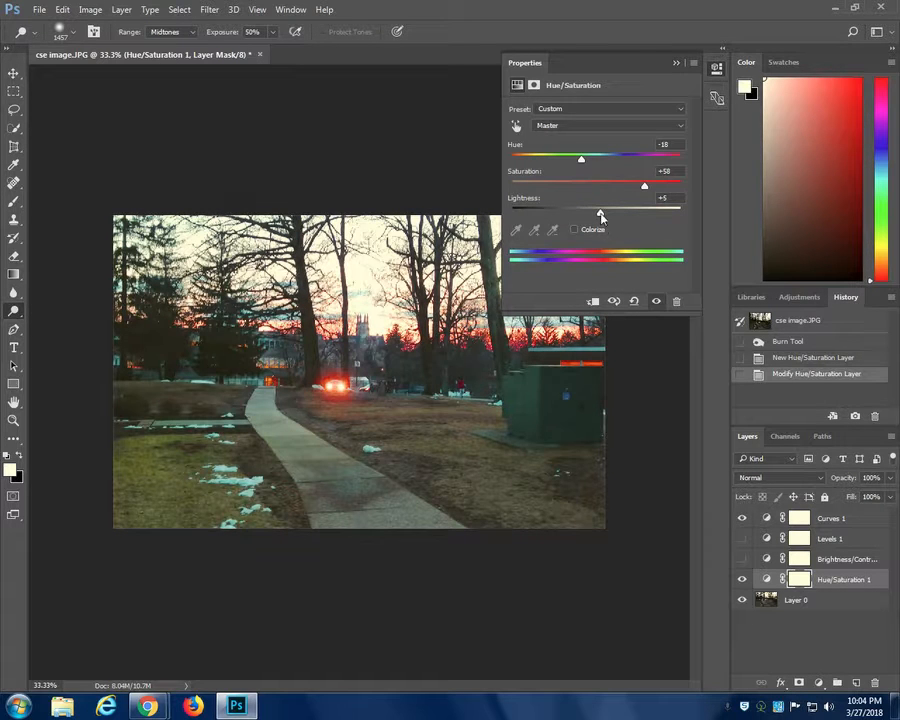
pyautogui.click(676, 63)
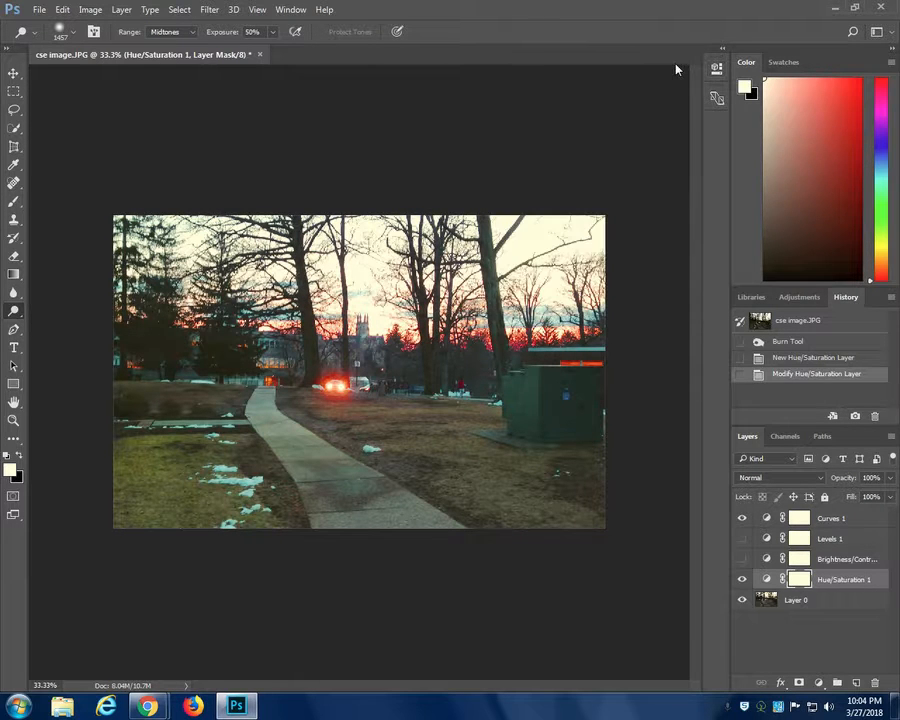
pyautogui.click(742, 580)
# - Add a Color Balance adjustment layer and set its midtones to Cyan-Red +13, Magenta-Green +6 and Yellow-Blue +1
pyautogui.click(819, 683)
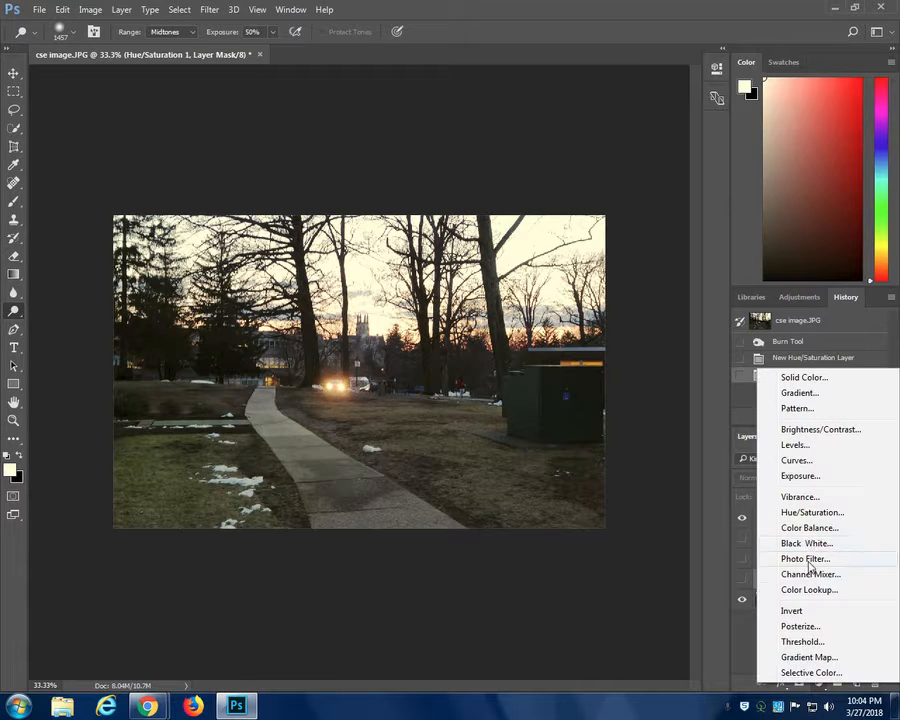
pyautogui.click(810, 530)
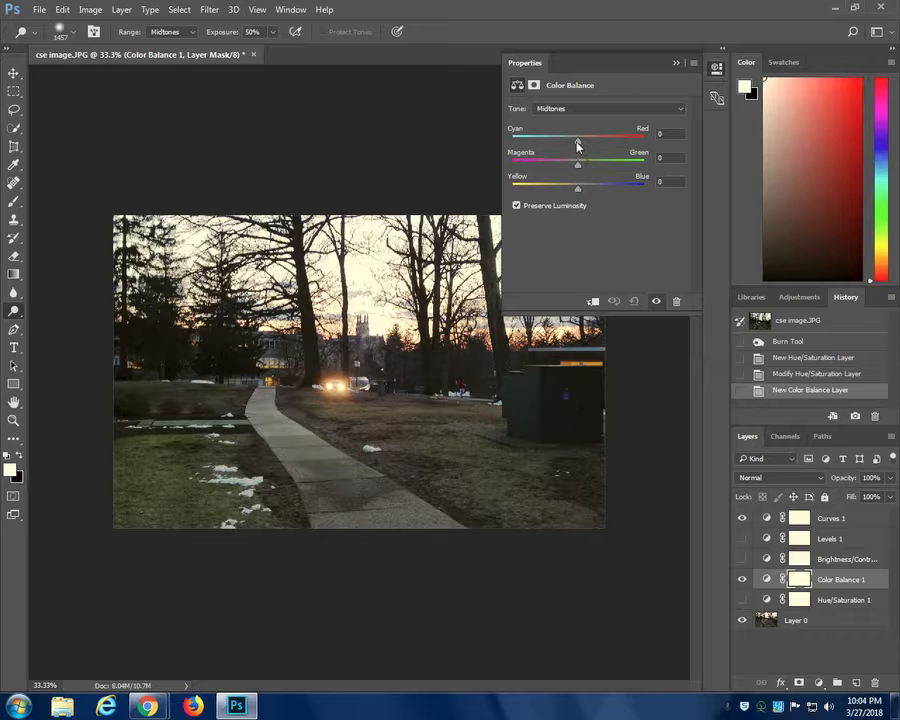
pyautogui.moveTo(577, 146); pyautogui.dragTo(575, 146)
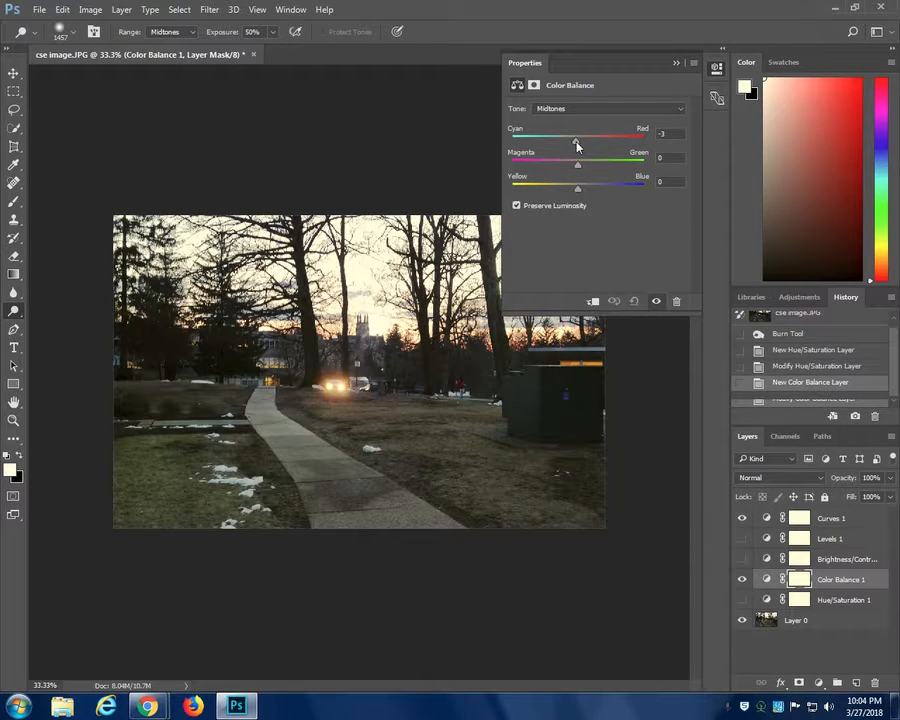
pyautogui.moveTo(576, 146); pyautogui.dragTo(566, 191)
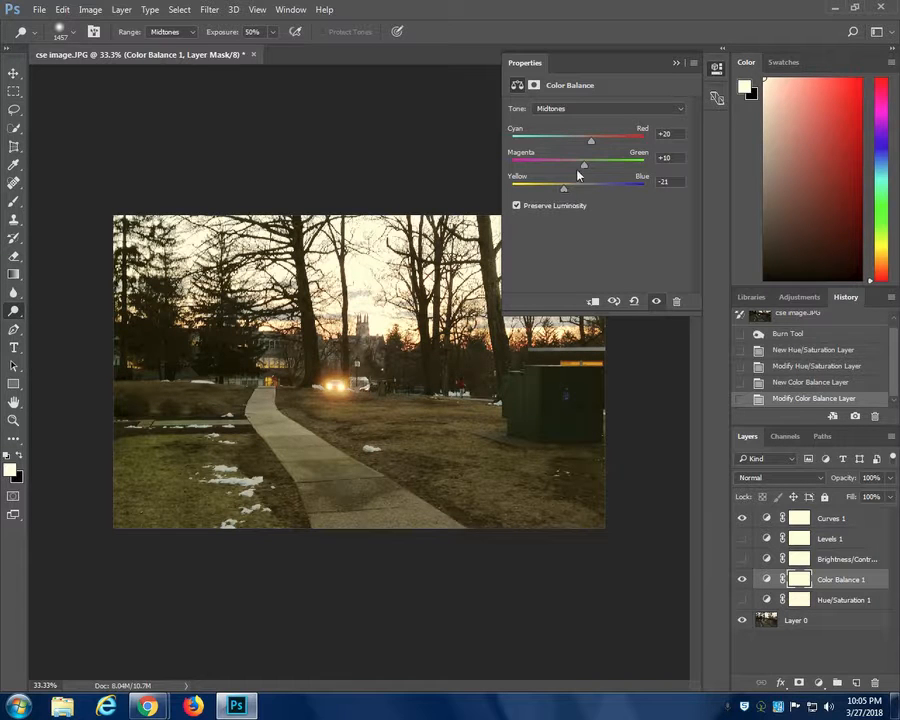
pyautogui.moveTo(584, 167)
pyautogui.mouseDown()
pyautogui.moveTo(570, 170)
pyautogui.moveTo(586, 190)
pyautogui.mouseUp()
pyautogui.moveTo(591, 141); pyautogui.dragTo(597, 191)
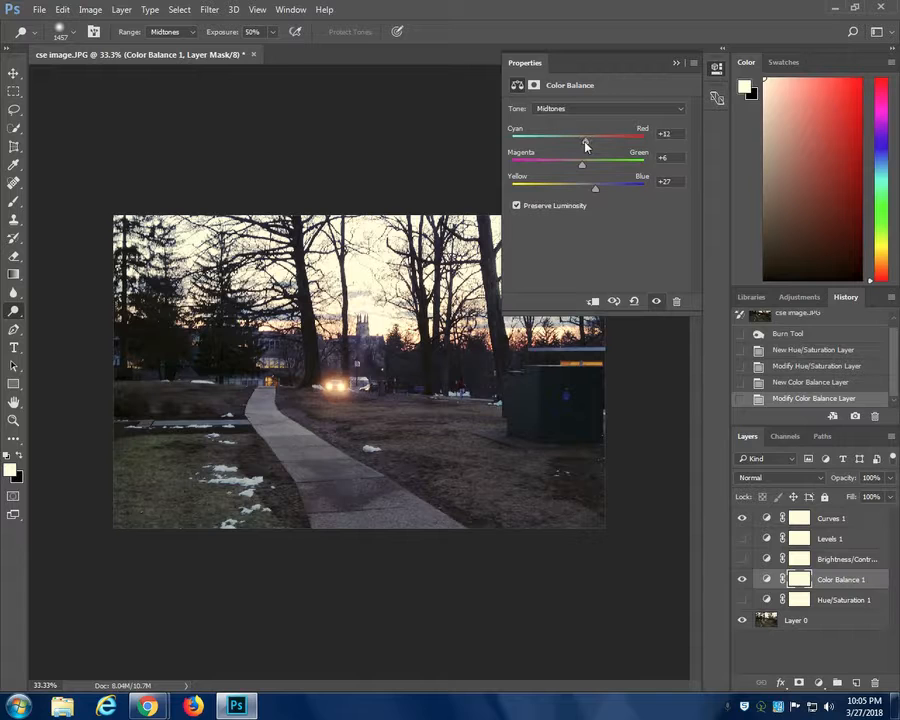
pyautogui.moveTo(584, 191); pyautogui.dragTo(580, 192)
pyautogui.click(676, 66)
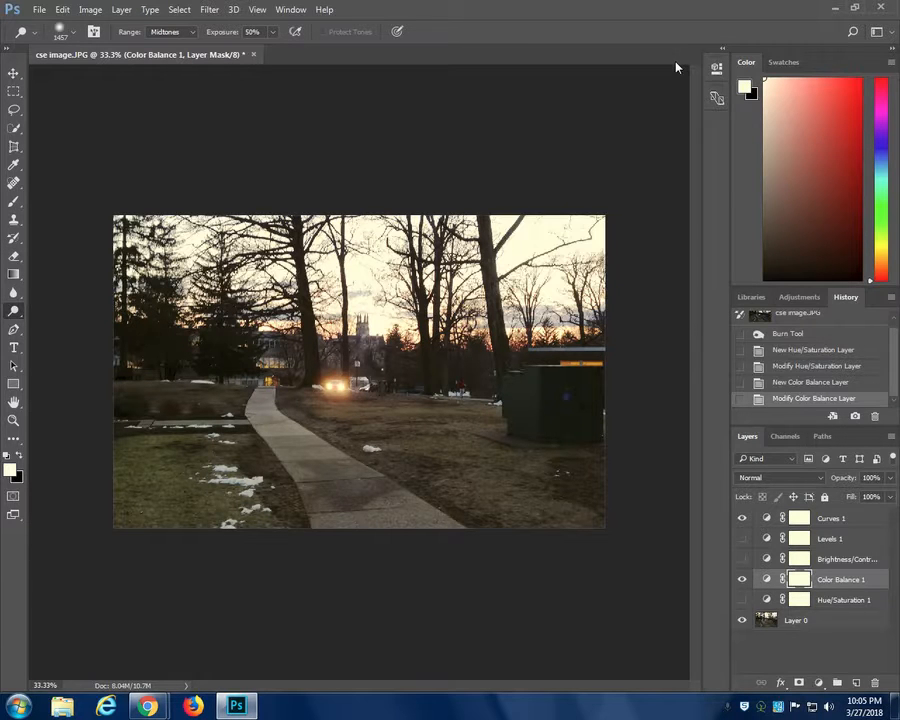
# - Reopen the Color Balance layer's settings and set the Cyan-Red value of its shadows to +23
pyautogui.click(819, 688)
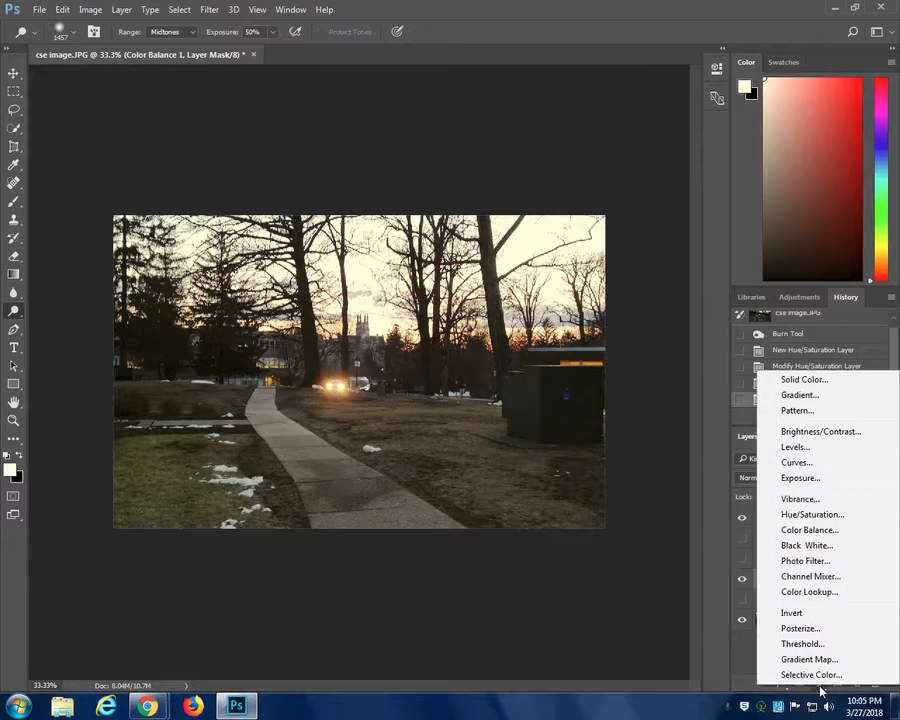
pyautogui.click(749, 659)
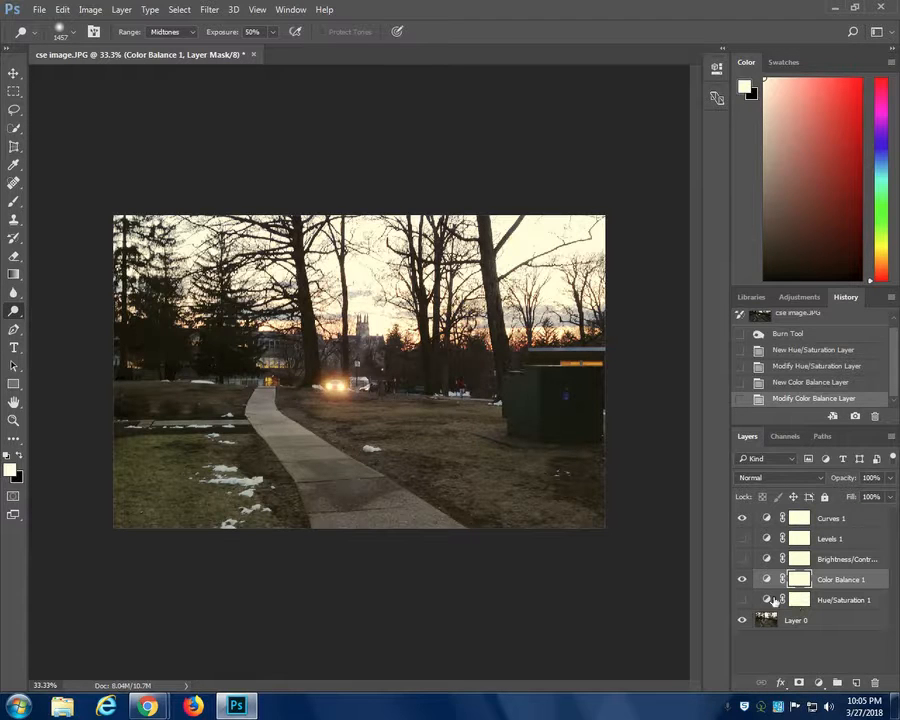
pyautogui.doubleClick(795, 579)
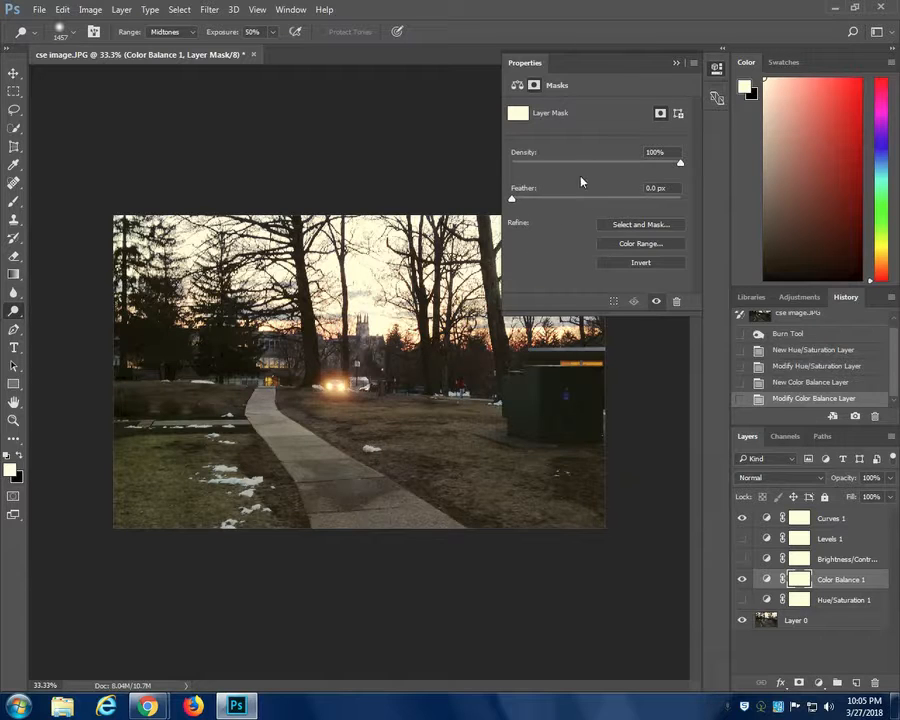
pyautogui.doubleClick(850, 580)
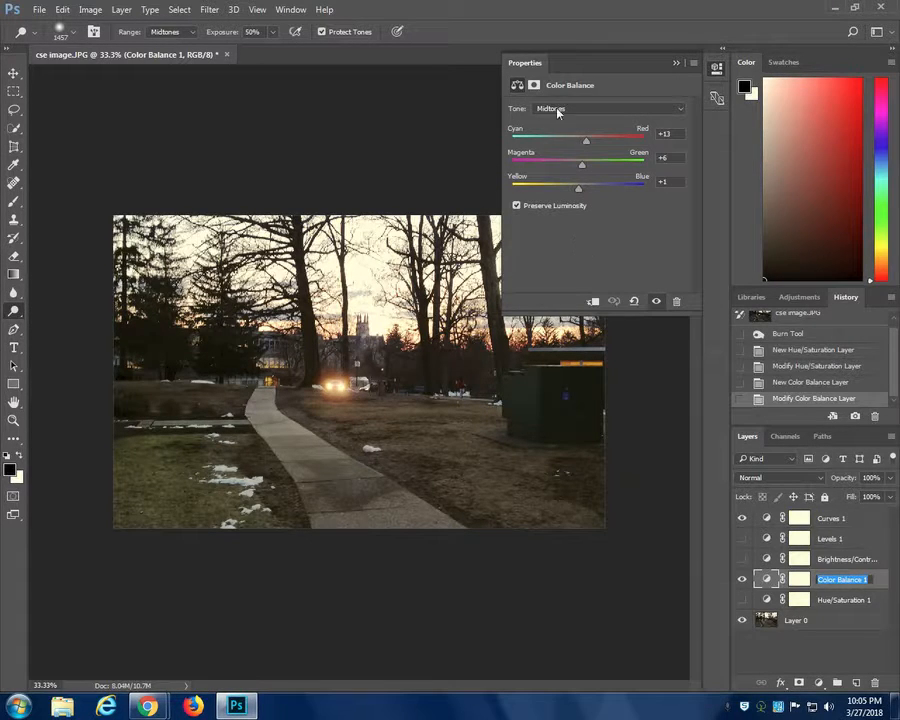
pyautogui.press('Return')
pyautogui.click(652, 110)
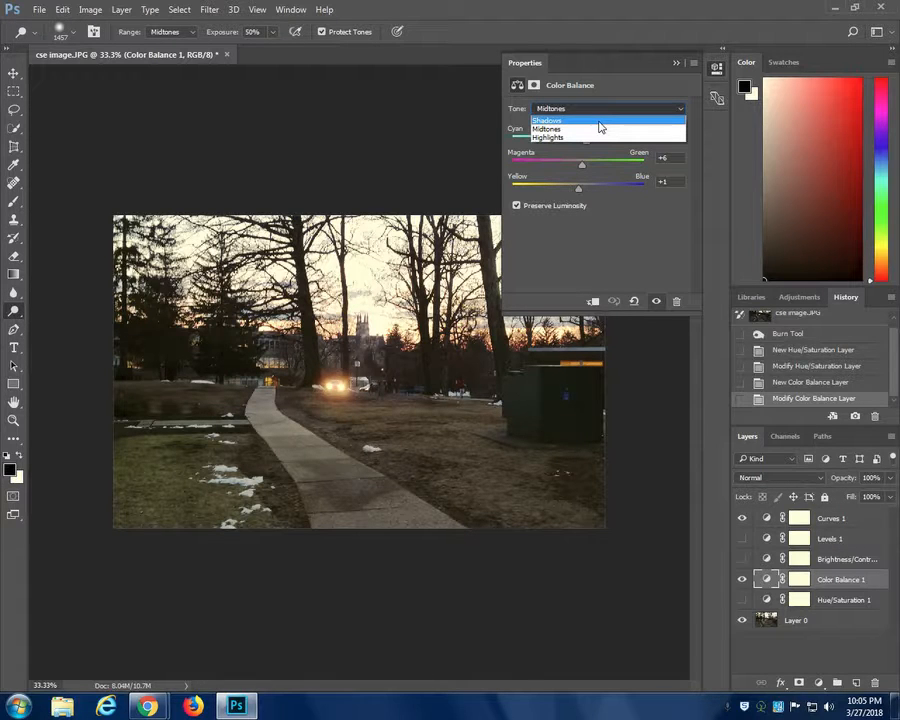
pyautogui.click(601, 127)
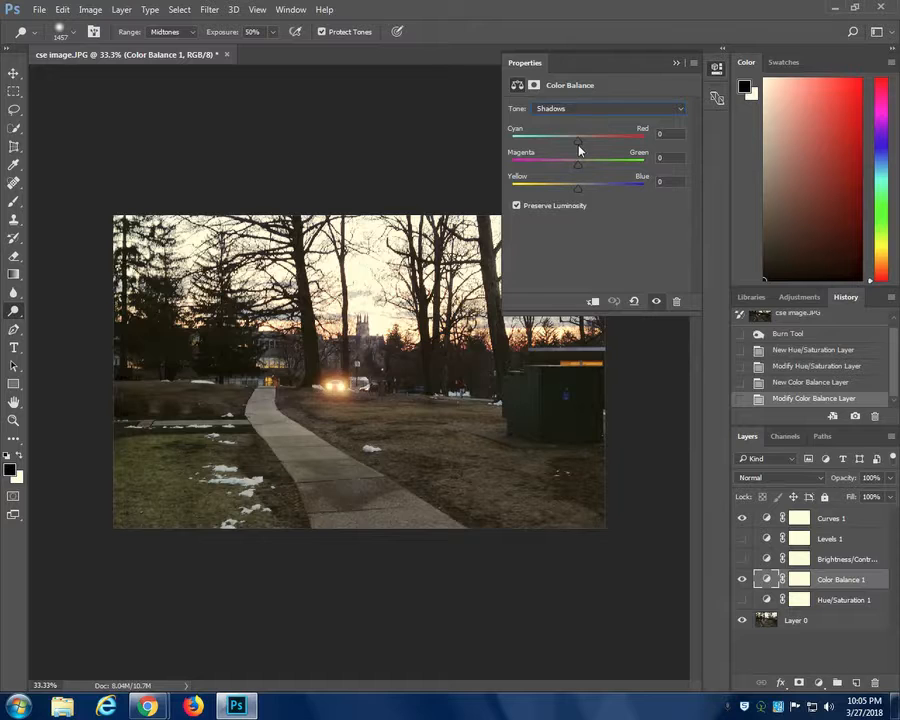
pyautogui.moveTo(578, 148)
pyautogui.mouseDown()
pyautogui.moveTo(615, 145)
pyautogui.moveTo(594, 152)
pyautogui.mouseUp()
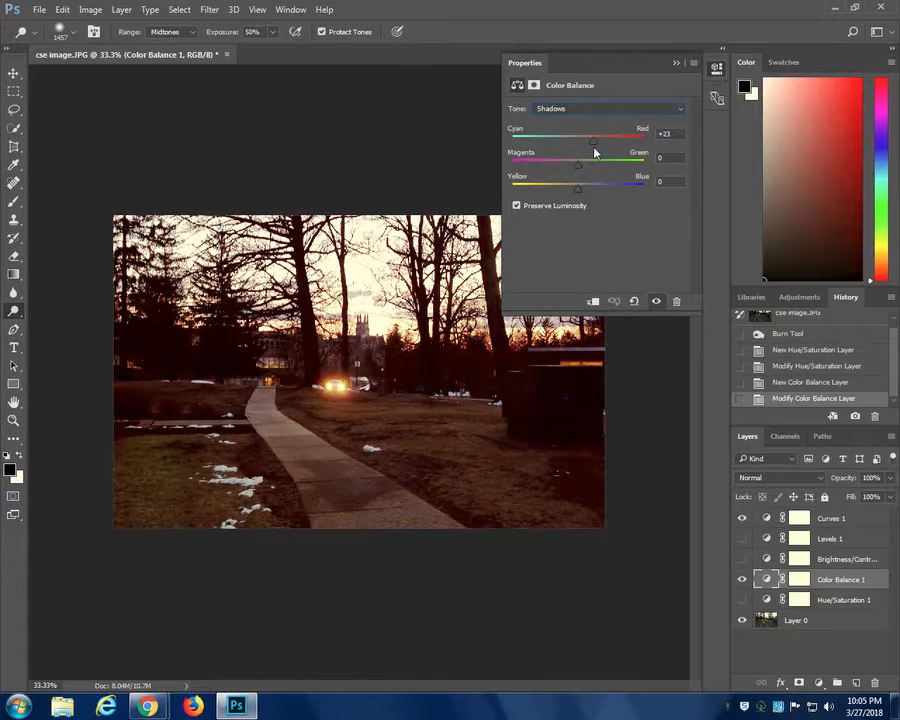
# - Shift the Color Balance layer's highlights toward blue and collapse the adjustment settings
pyautogui.click(633, 110)
pyautogui.click(640, 137)
pyautogui.moveTo(577, 188); pyautogui.dragTo(614, 203)
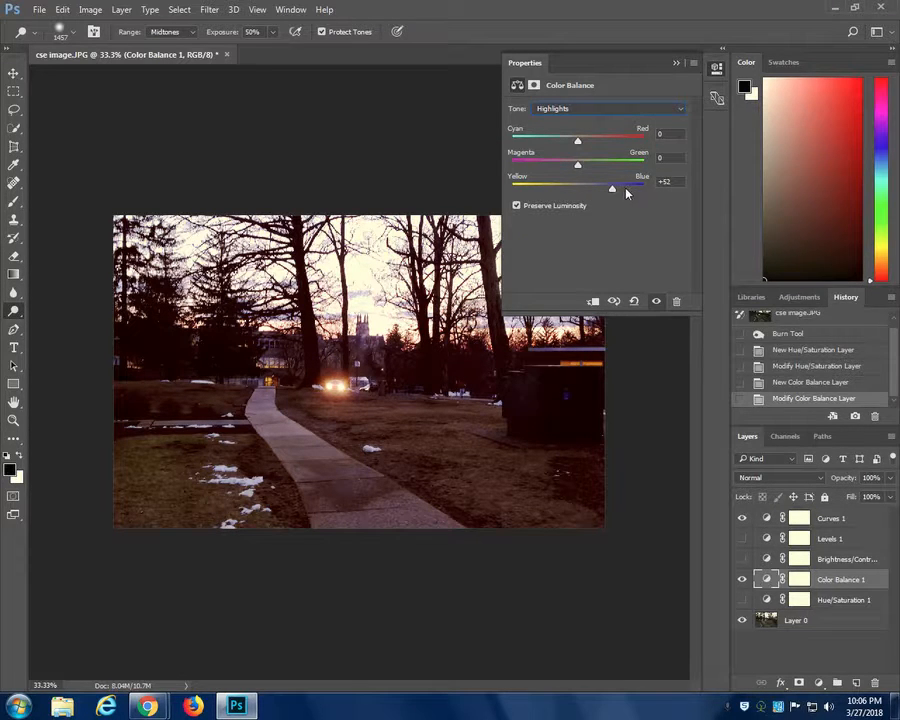
pyautogui.click(676, 64)
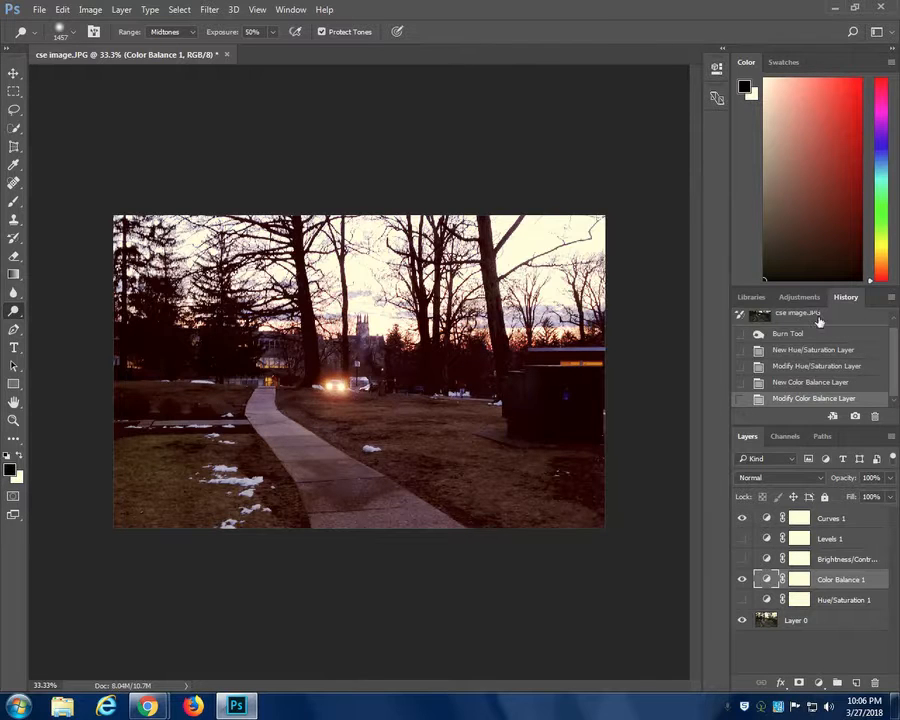
# - Revert the Color Balance layer to its newly added state and add a Curves adjustment layer above it
pyautogui.click(806, 382)
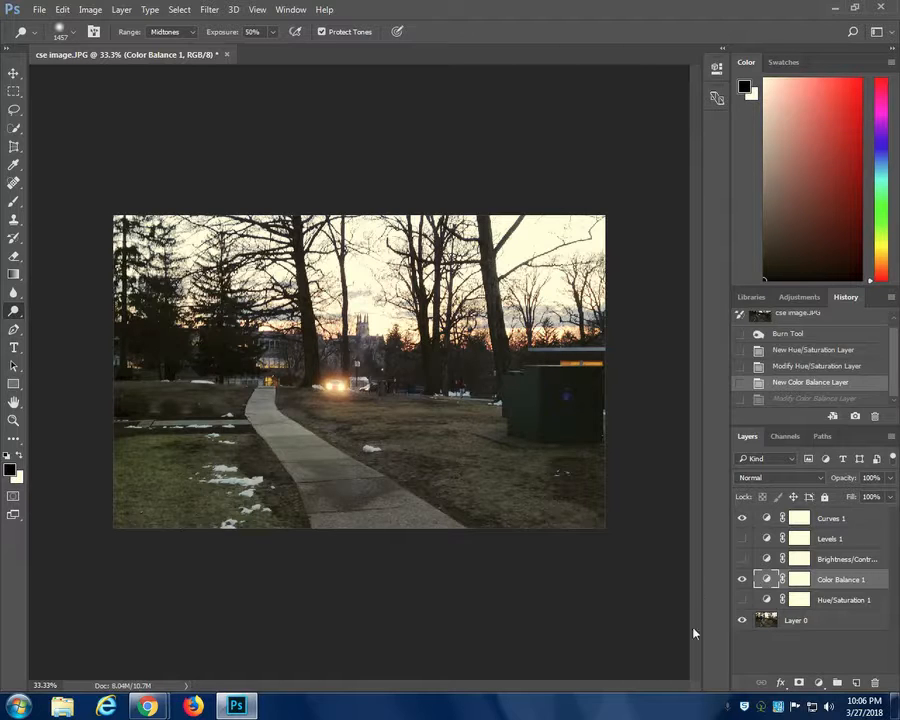
pyautogui.click(819, 683)
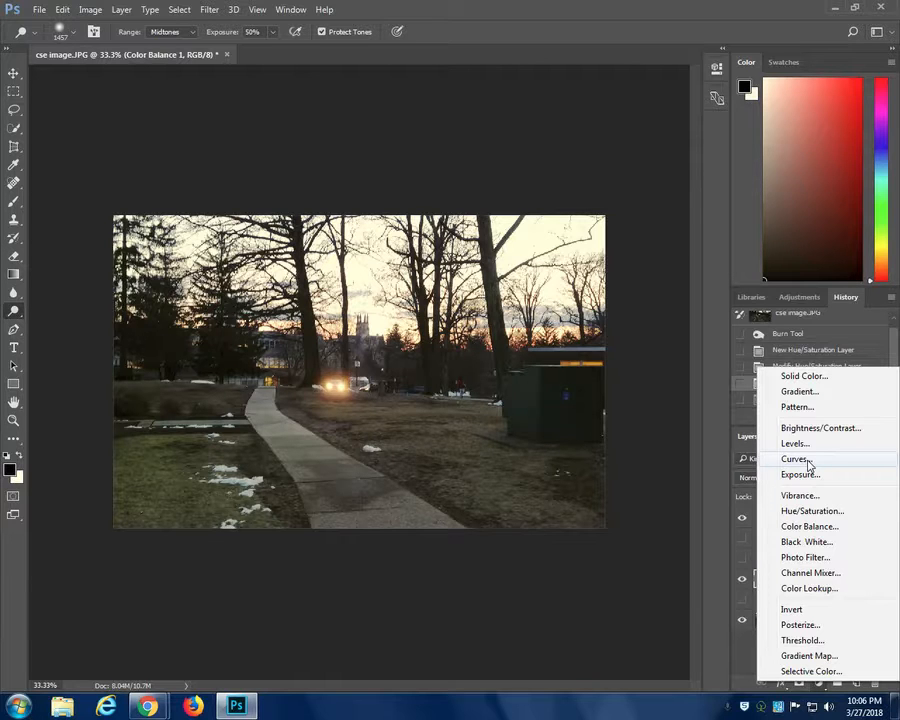
pyautogui.click(808, 462)
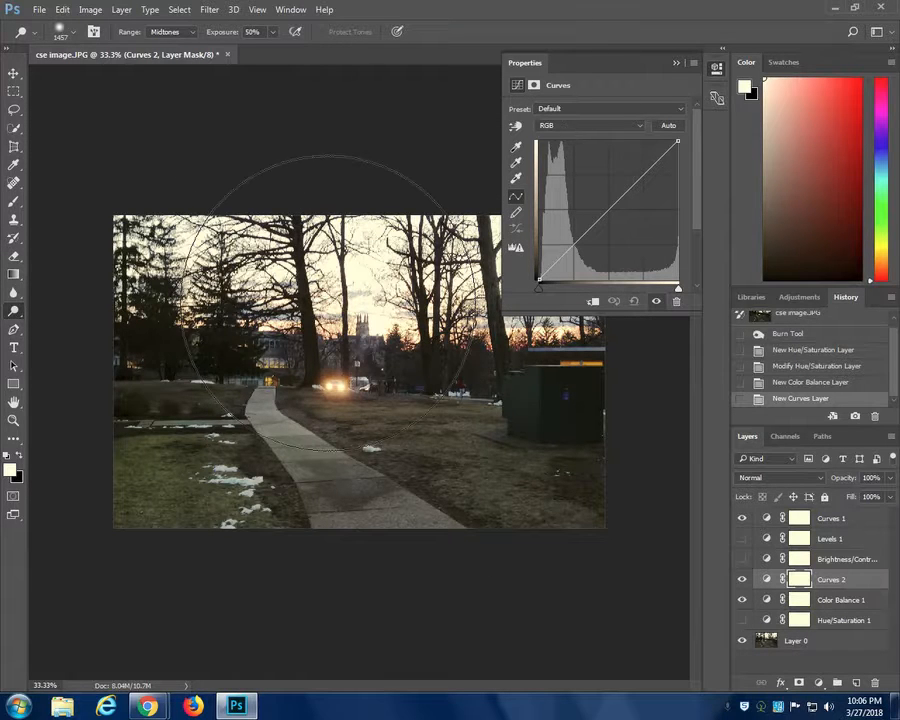
# - Open the color mode options for the image
pyautogui.click(92, 10)
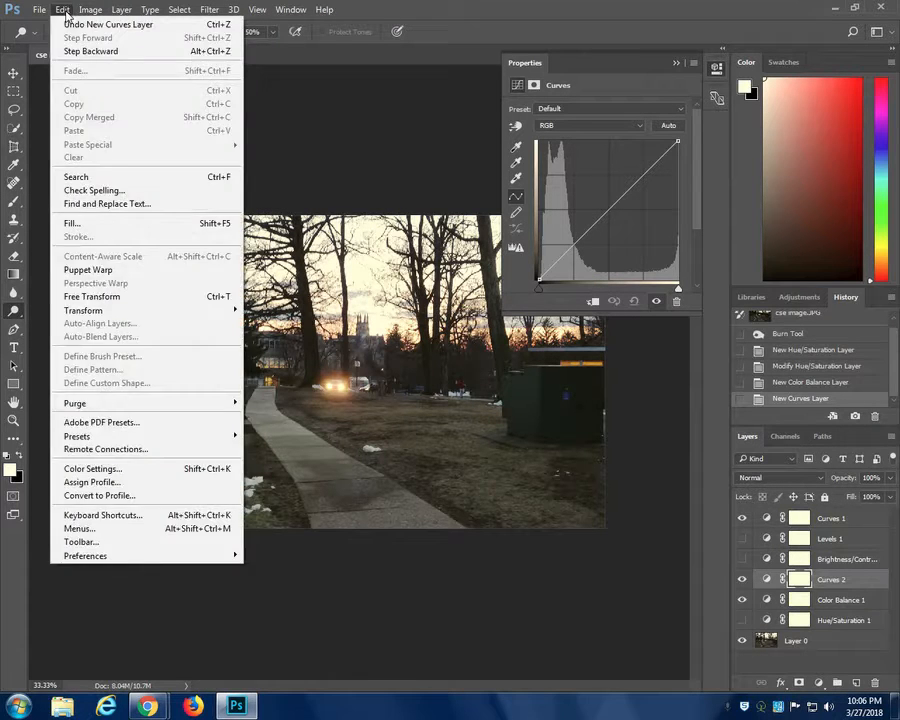
pyautogui.moveTo(88, 24)
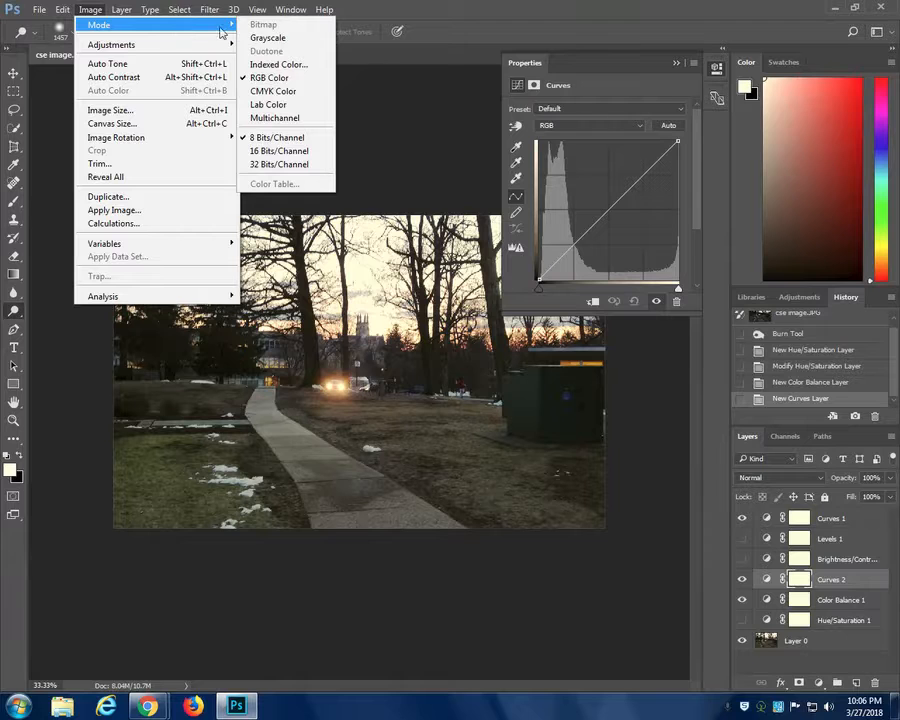
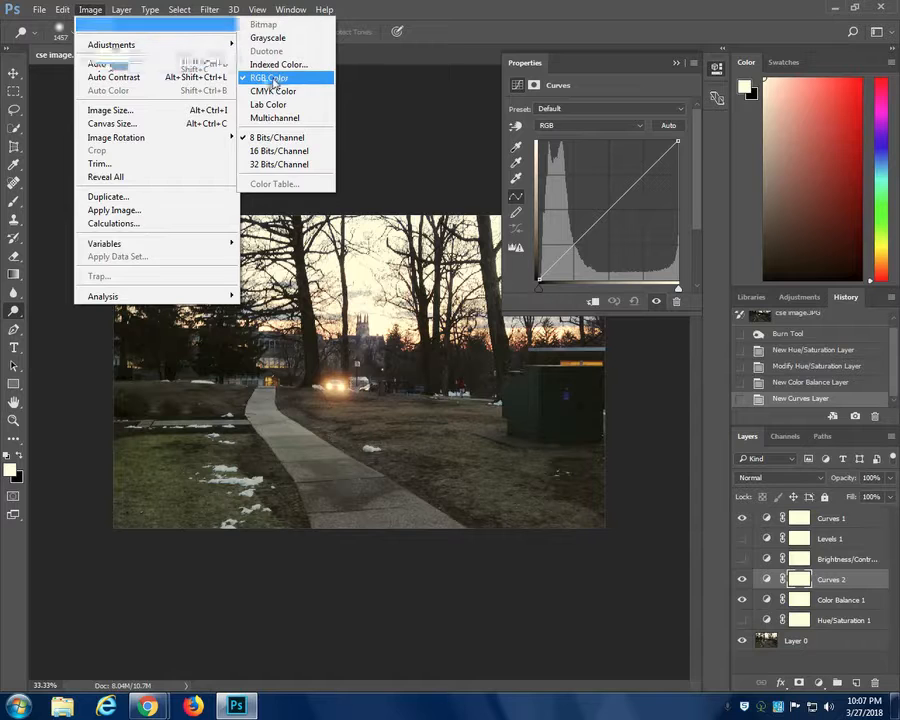
# - Dismiss the color mode options and place a control point on the lower part of the Curves 2 RGB curve, near its diagonal
pyautogui.click(89, 10)
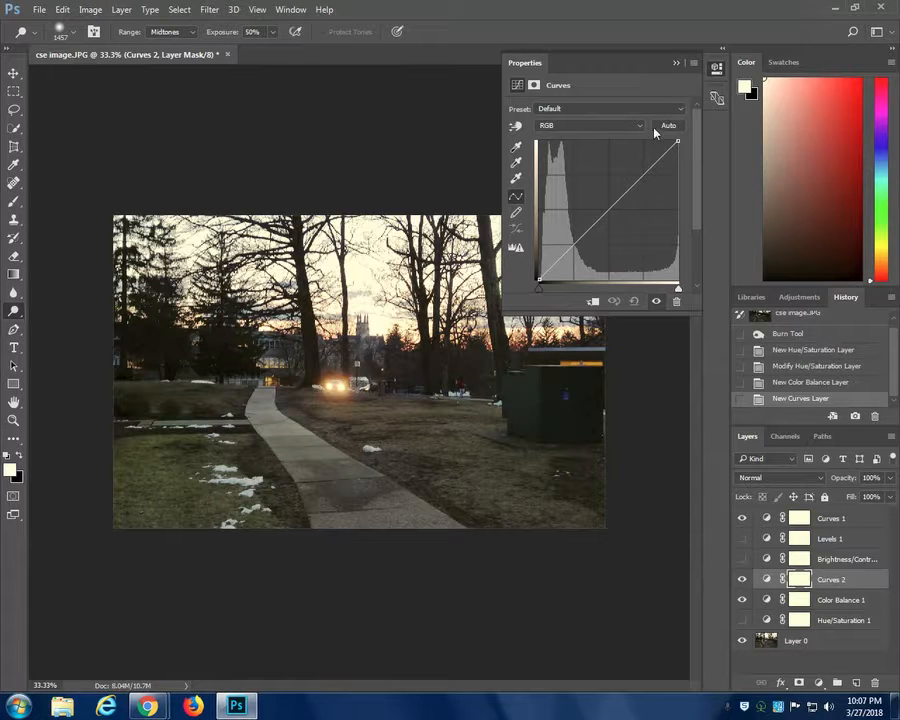
pyautogui.moveTo(555, 241)
pyautogui.mouseDown()
pyautogui.moveTo(566, 262)
pyautogui.moveTo(562, 255)
pyautogui.mouseUp()
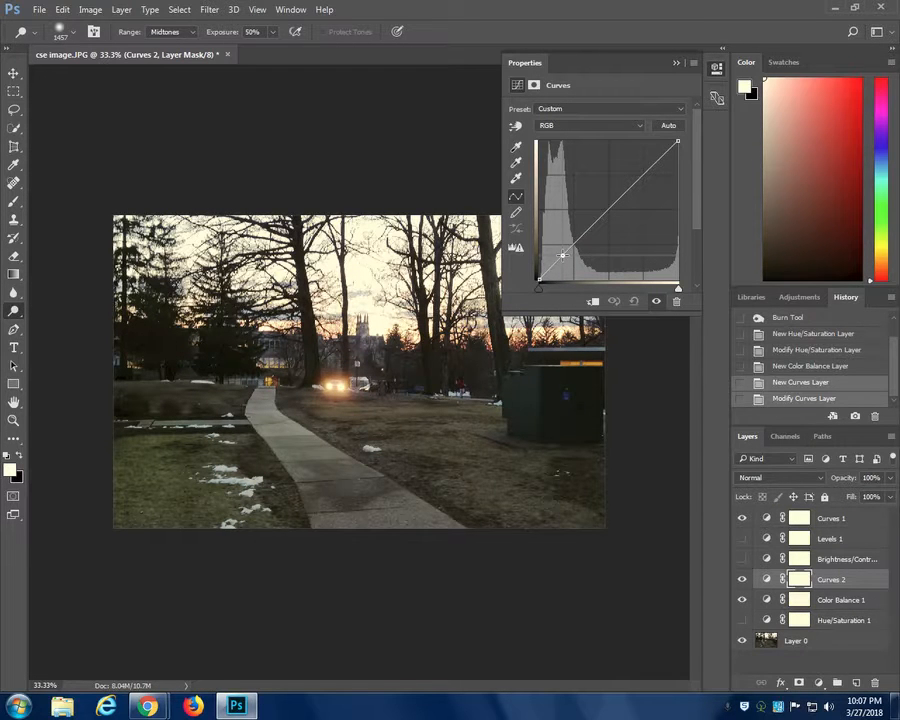
pyautogui.moveTo(562, 255)
pyautogui.mouseDown()
pyautogui.moveTo(560, 137)
pyautogui.moveTo(565, 227)
pyautogui.moveTo(585, 250)
pyautogui.moveTo(596, 290)
pyautogui.moveTo(612, 252)
pyautogui.moveTo(600, 242)
pyautogui.moveTo(570, 245)
pyautogui.mouseUp()
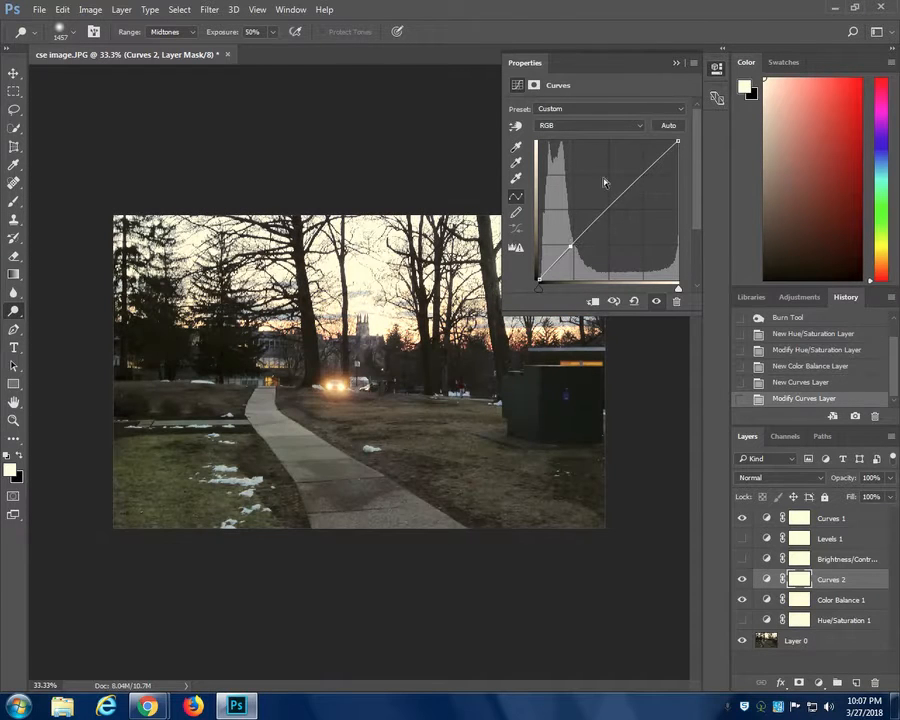
# - Switch the curve to the Red channel, raising its shadows and lowering its highlights
pyautogui.click(636, 128)
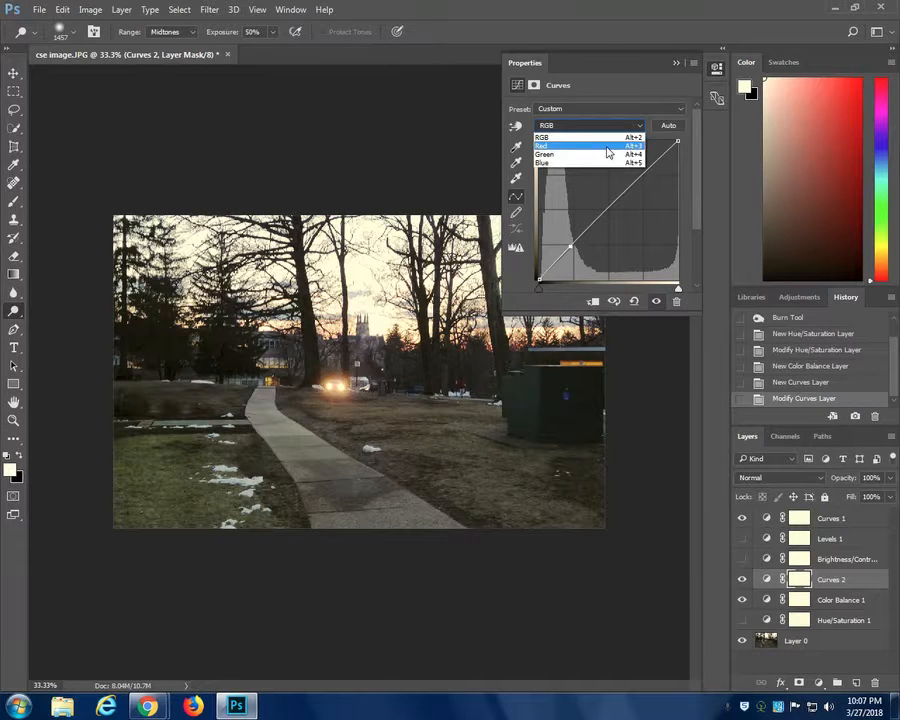
pyautogui.click(608, 147)
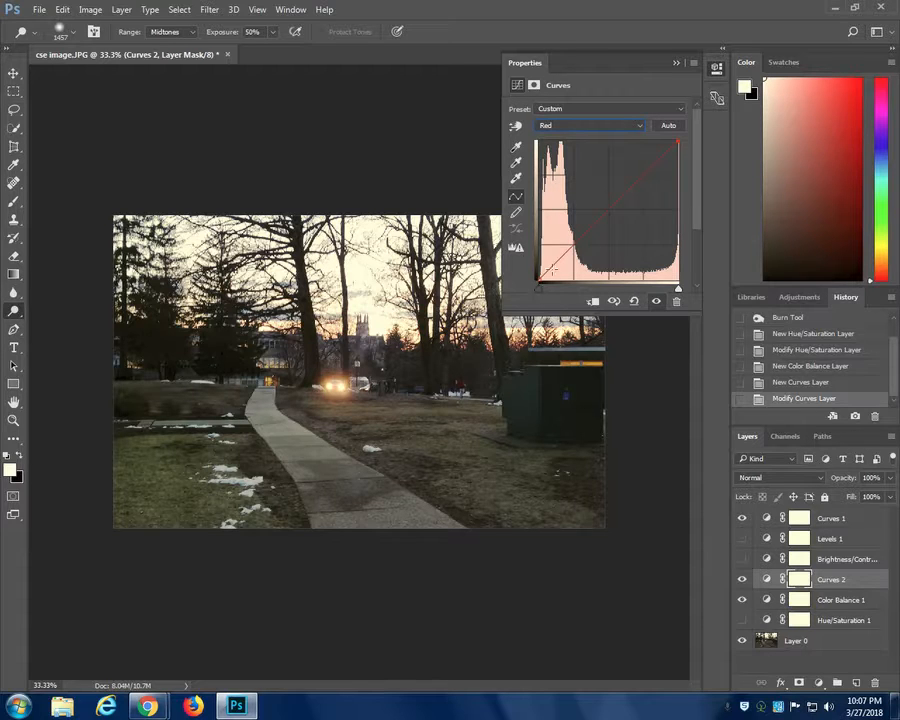
pyautogui.moveTo(551, 268); pyautogui.dragTo(553, 256)
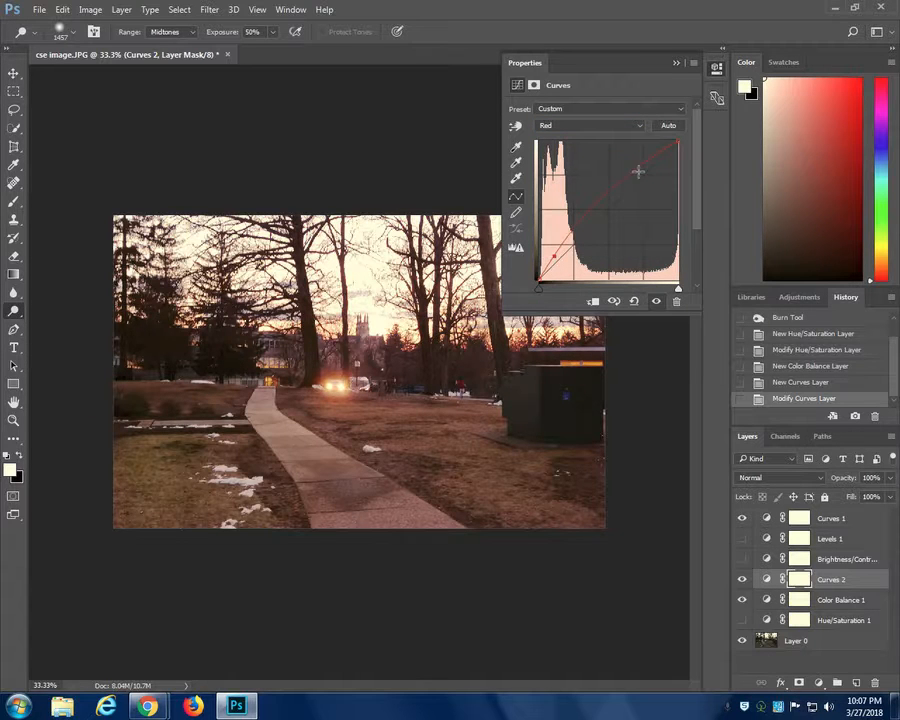
pyautogui.moveTo(640, 167); pyautogui.dragTo(651, 184)
# - Switch the curve to the Green channel, raising its midtones, lowering its highlights and anchoring its shadows near the diagonal
pyautogui.click(640, 125)
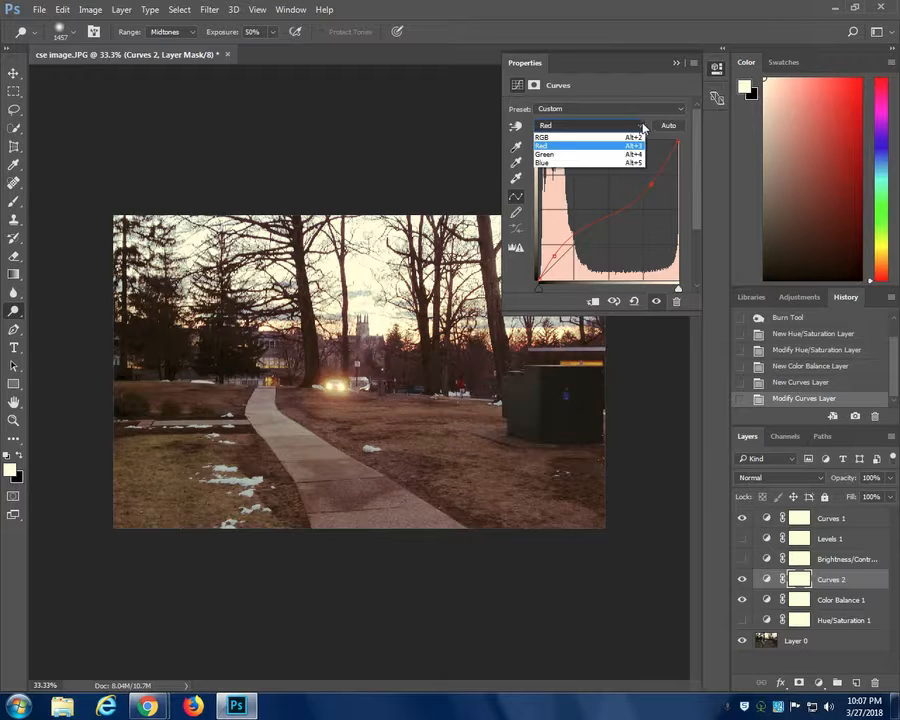
pyautogui.click(627, 155)
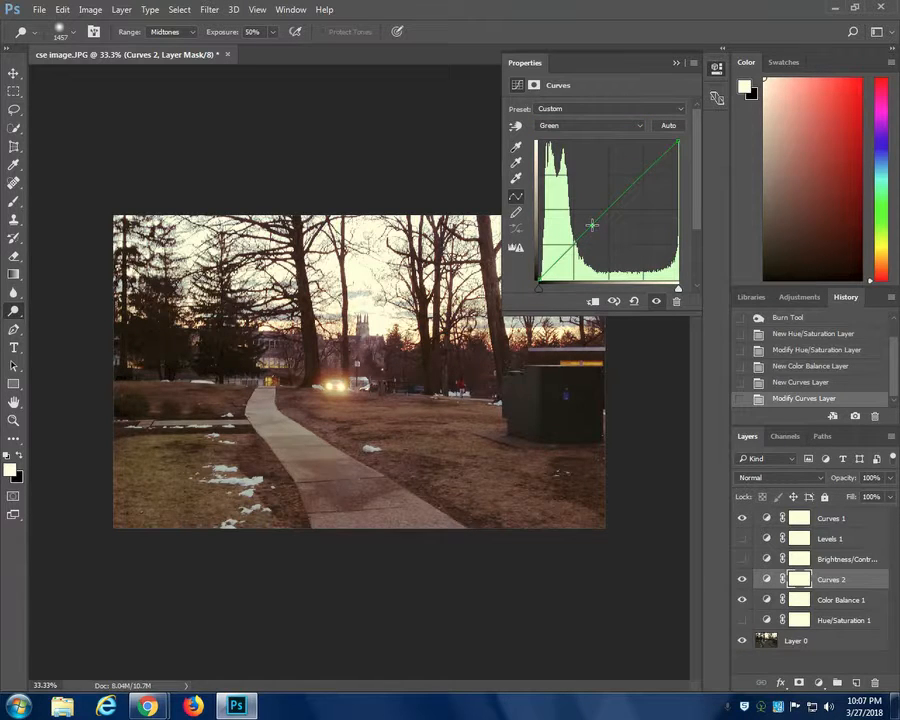
pyautogui.moveTo(590, 227); pyautogui.dragTo(590, 218)
pyautogui.moveTo(645, 165); pyautogui.dragTo(652, 175)
pyautogui.moveTo(557, 257); pyautogui.dragTo(554, 265)
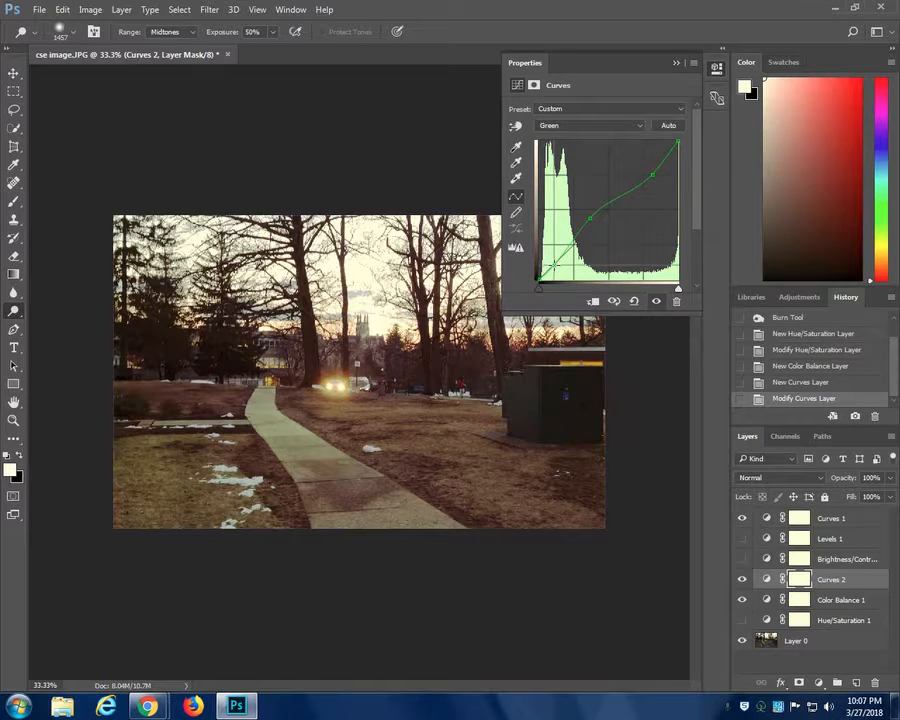
# - Raise the midtones of the Blue channel curve with its shadows anchored, then return to RGB and collapse the adjustment settings
pyautogui.click(632, 133)
pyautogui.click(610, 165)
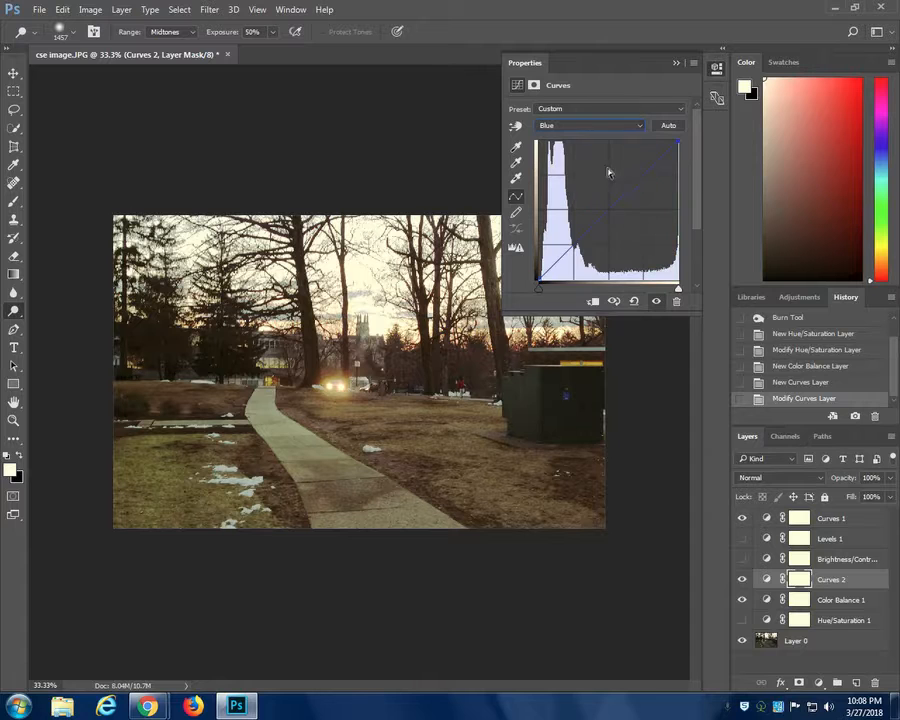
pyautogui.moveTo(602, 216); pyautogui.dragTo(599, 204)
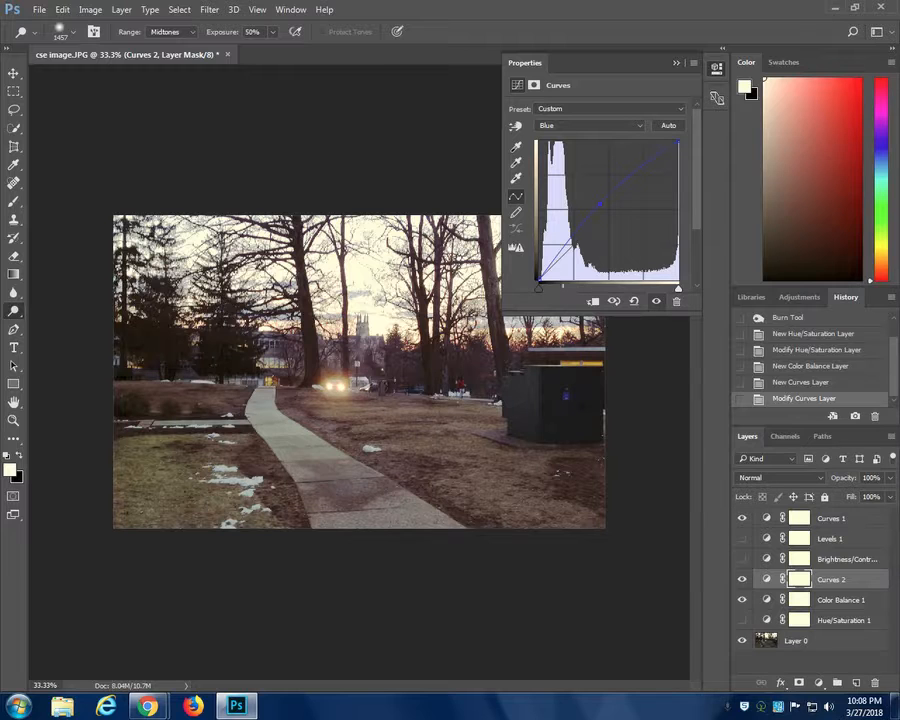
pyautogui.moveTo(547, 270); pyautogui.dragTo(546, 270)
pyautogui.click(640, 127)
pyautogui.click(610, 138)
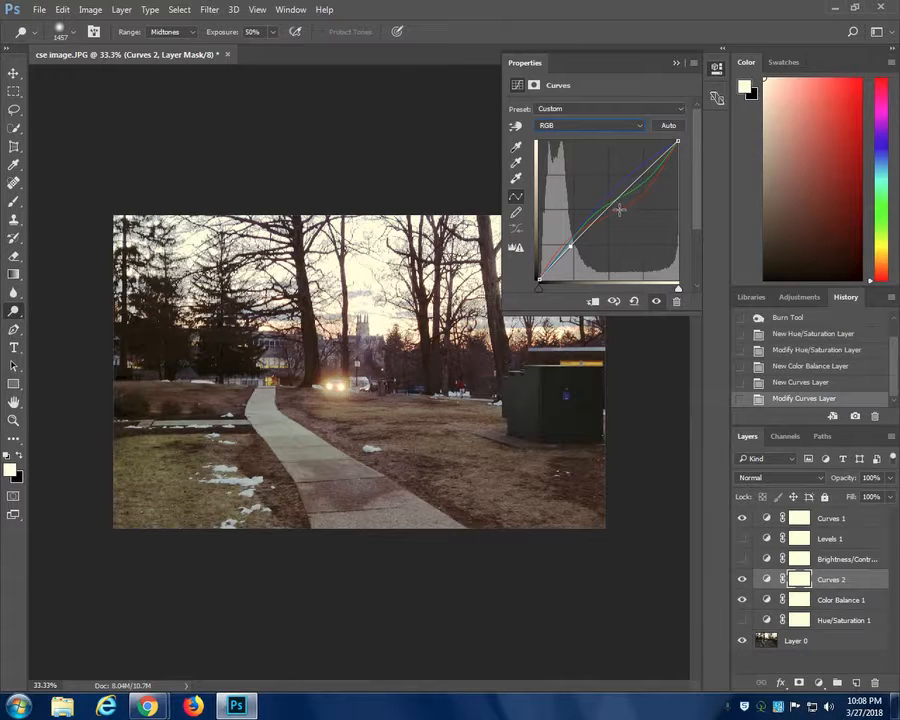
pyautogui.click(676, 63)
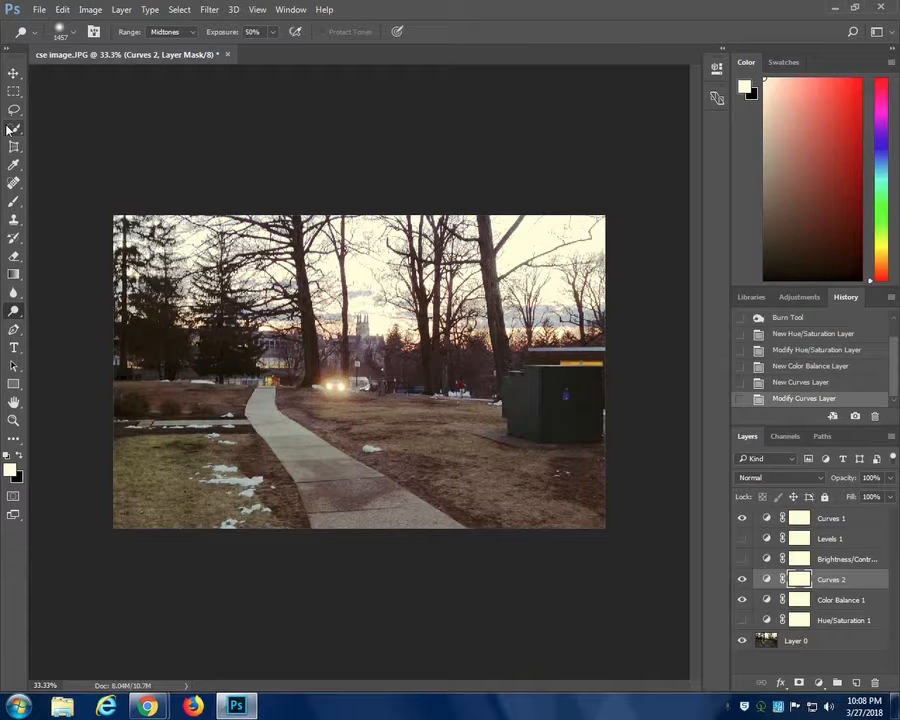
# - Choose the Clone Stamp tool with a soft 149 px brush and make Layer 0 the active layer
pyautogui.click(13, 220)
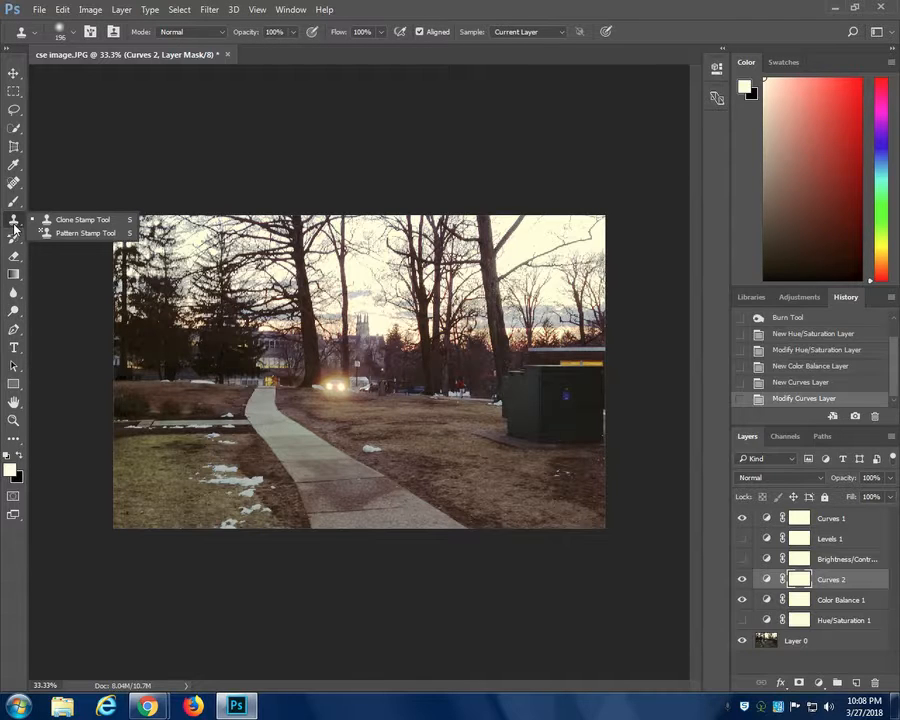
pyautogui.click(82, 222)
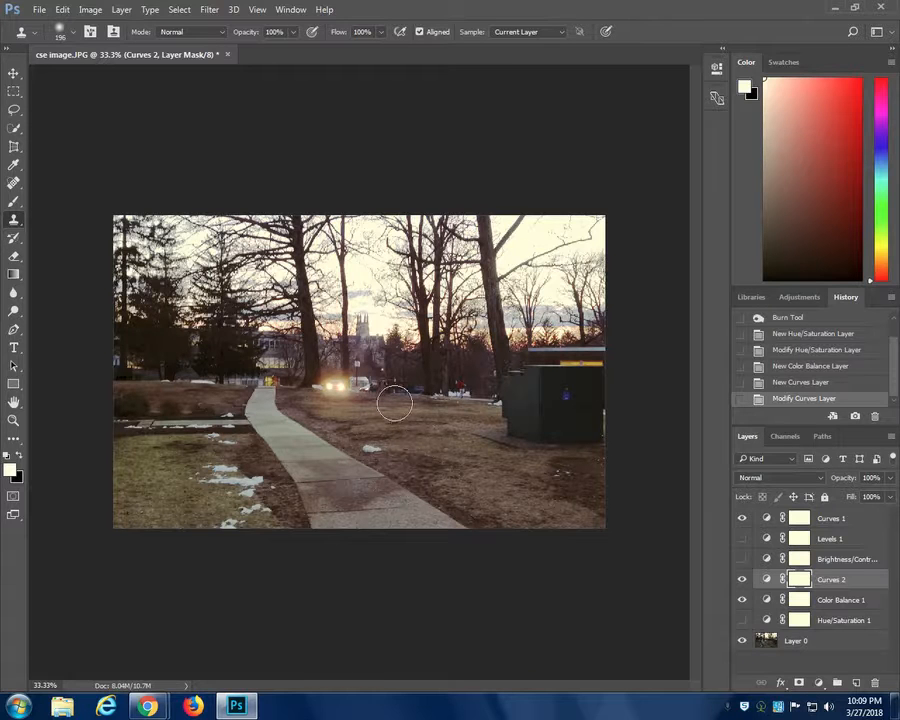
pyautogui.click(64, 36)
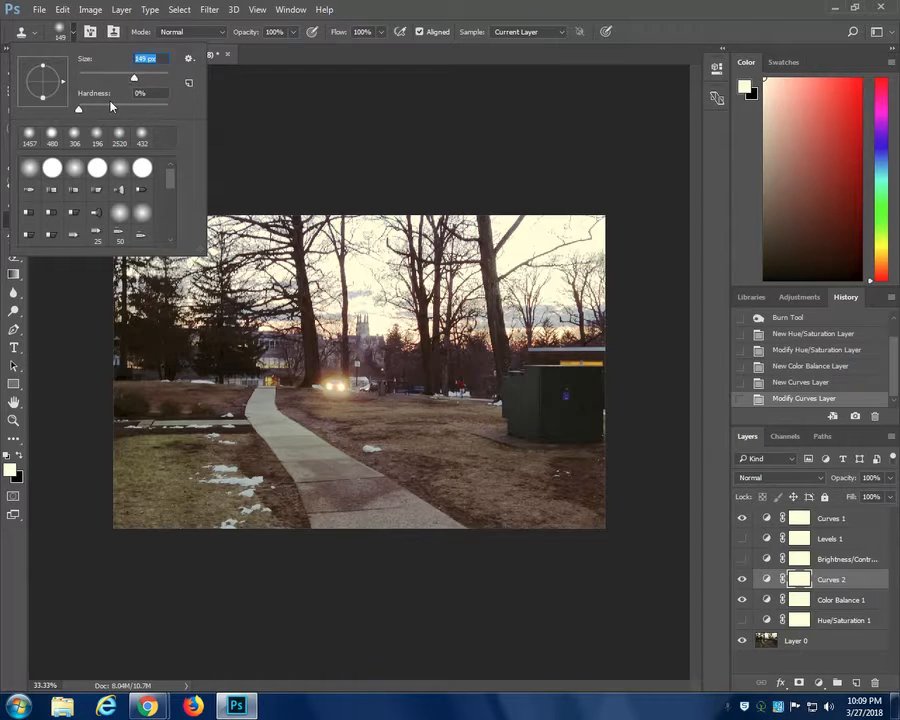
pyautogui.click(72, 35)
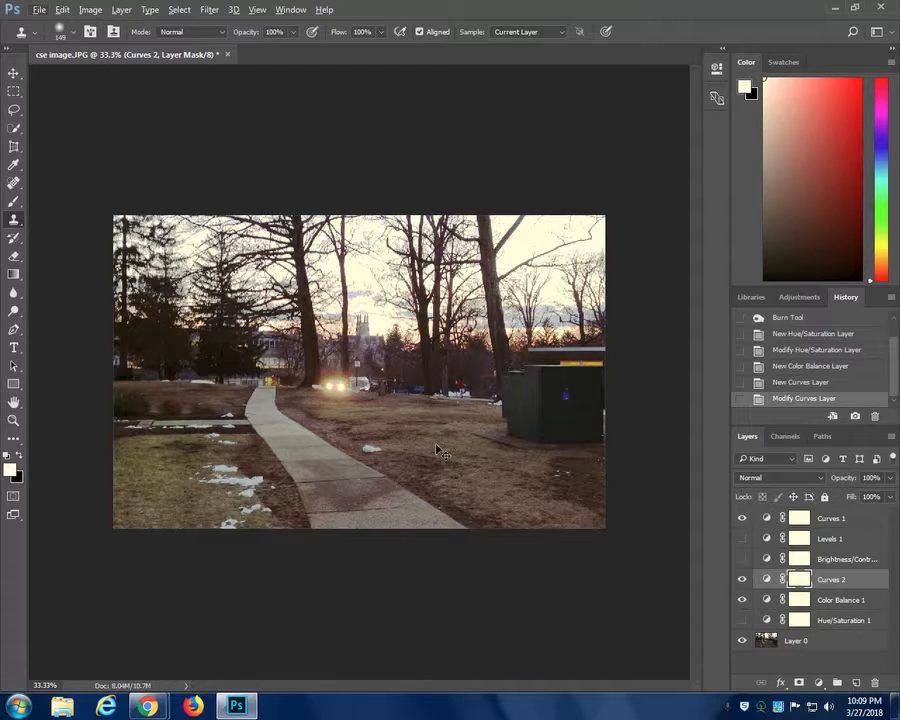
pyautogui.keyDown('ctrl'); pyautogui.click(458, 456); pyautogui.keyUp('ctrl')
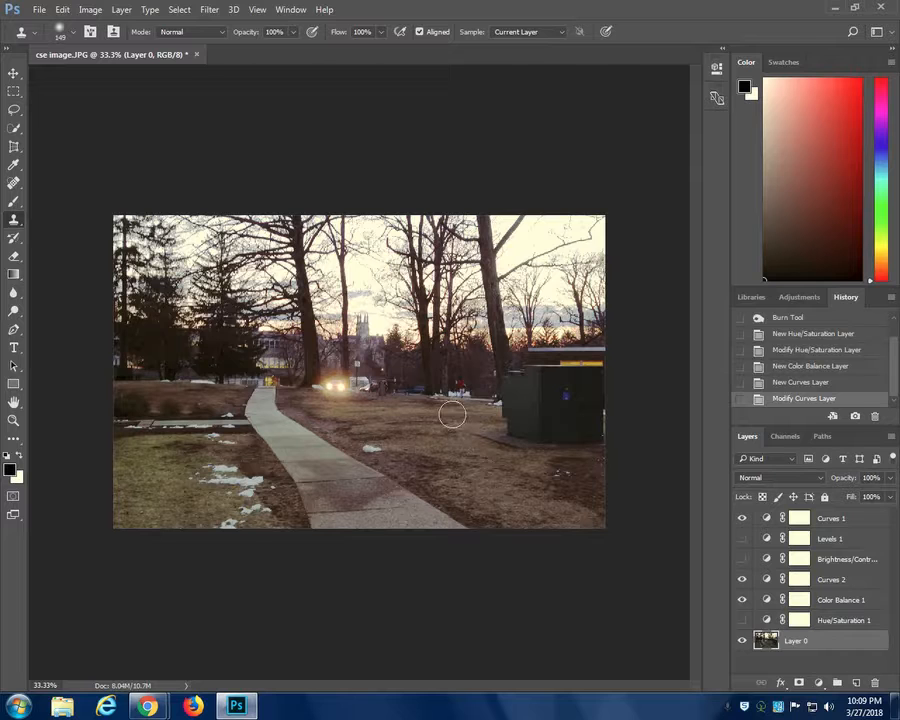
# - Try cloning the brown grass over the background trees on Layer 0, and undo the stroke
pyautogui.click(389, 394)
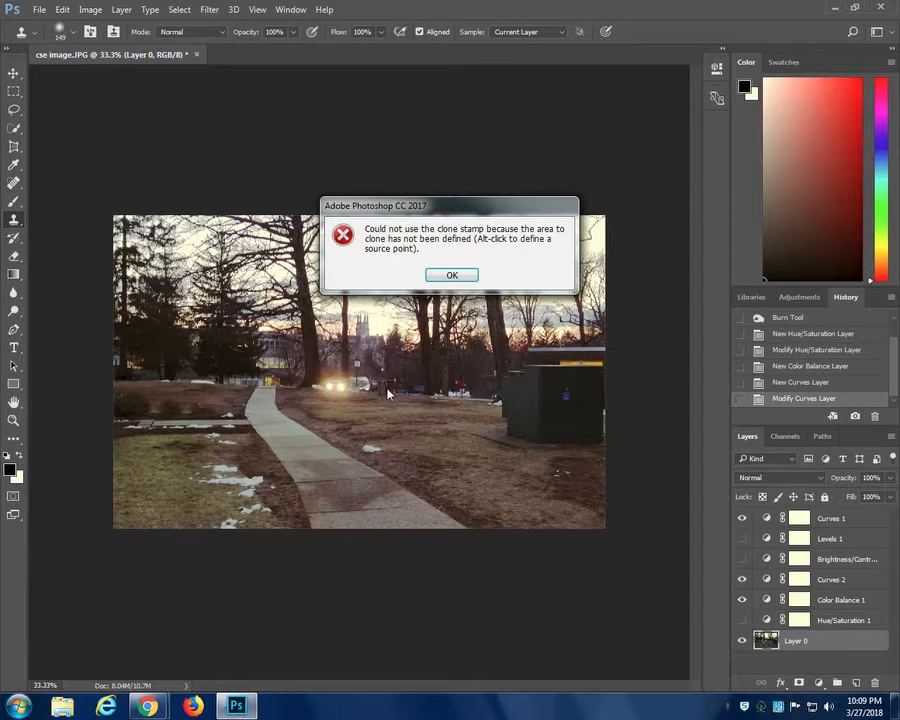
pyautogui.click(455, 277)
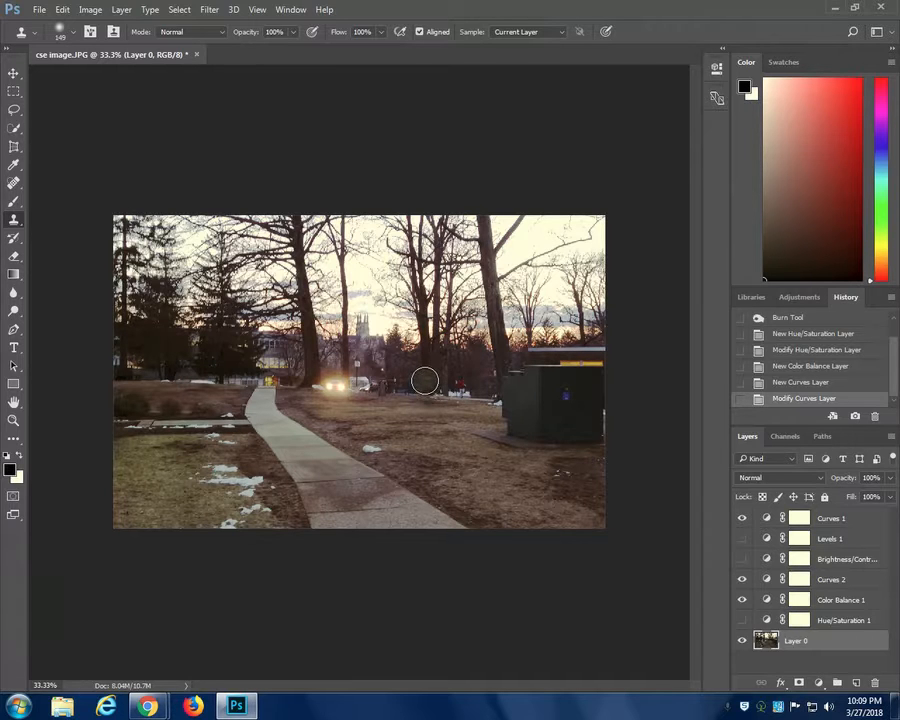
pyautogui.keyDown('alt'); pyautogui.click(440, 452); pyautogui.keyUp('alt')
pyautogui.moveTo(421, 366)
pyautogui.mouseDown()
pyautogui.moveTo(381, 373)
pyautogui.moveTo(447, 361)
pyautogui.moveTo(387, 372)
pyautogui.moveTo(424, 366)
pyautogui.moveTo(421, 328)
pyautogui.moveTo(420, 346)
pyautogui.moveTo(400, 319)
pyautogui.moveTo(397, 272)
pyautogui.moveTo(438, 325)
pyautogui.moveTo(450, 292)
pyautogui.moveTo(460, 320)
pyautogui.moveTo(458, 288)
pyautogui.moveTo(469, 270)
pyautogui.moveTo(433, 290)
pyautogui.moveTo(448, 267)
pyautogui.moveTo(419, 265)
pyautogui.moveTo(455, 301)
pyautogui.moveTo(458, 294)
pyautogui.moveTo(445, 344)
pyautogui.moveTo(415, 331)
pyautogui.moveTo(419, 312)
pyautogui.moveTo(459, 297)
pyautogui.moveTo(418, 376)
pyautogui.mouseUp()
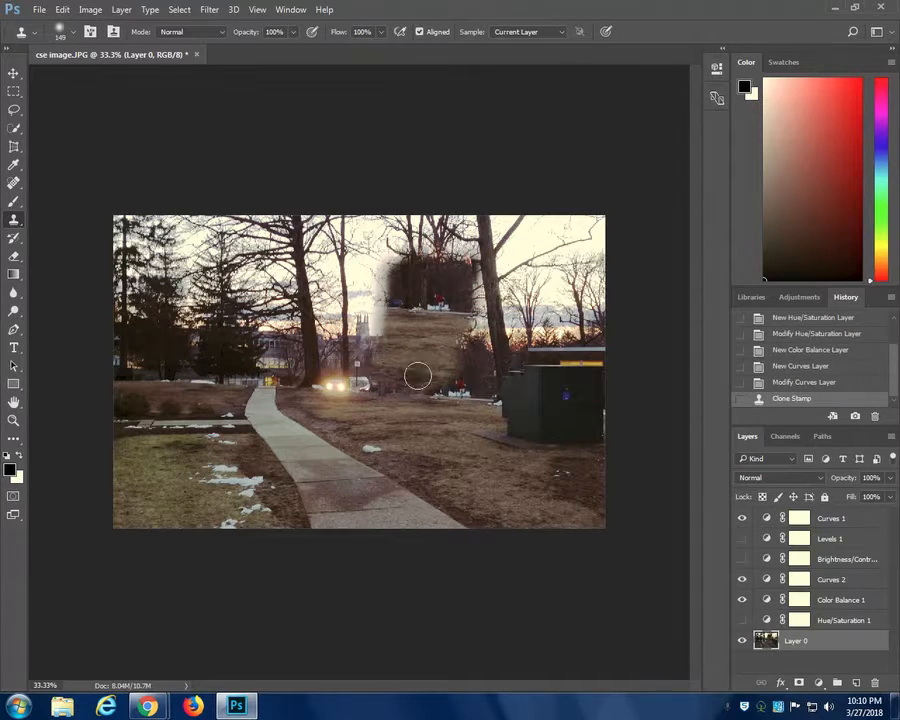
pyautogui.click(811, 383)
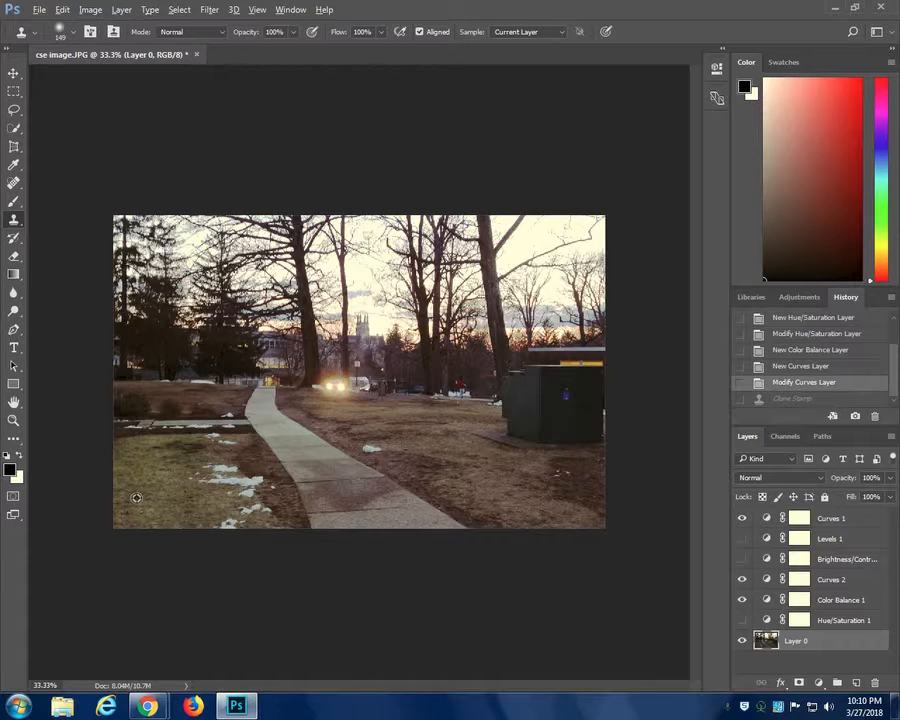
# - Sample the grass of the left lawn and clone it over the snow at the photo's lower edge
pyautogui.moveTo(136, 498); pyautogui.dragTo(228, 522)
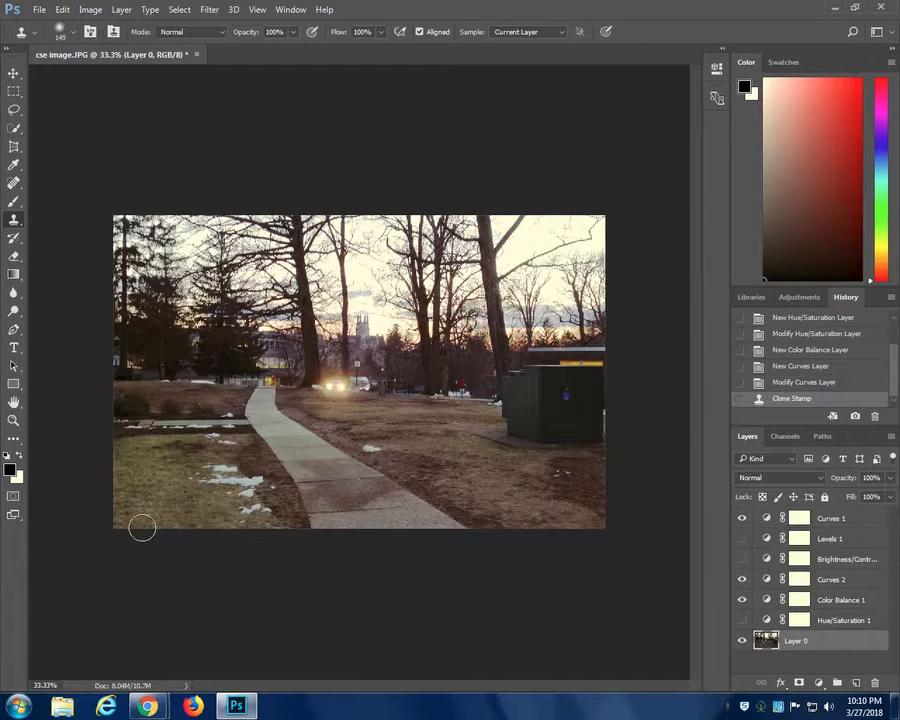
pyautogui.moveTo(153, 502)
pyautogui.mouseDown()
pyautogui.moveTo(214, 452)
pyautogui.moveTo(97, 412)
pyautogui.moveTo(132, 432)
pyautogui.moveTo(249, 451)
pyautogui.moveTo(255, 459)
pyautogui.moveTo(232, 488)
pyautogui.mouseUp()
# - Remove the snow patch beside the path and the spots on the right lawn with the content-aware Spot Healing Brush
pyautogui.click(13, 185)
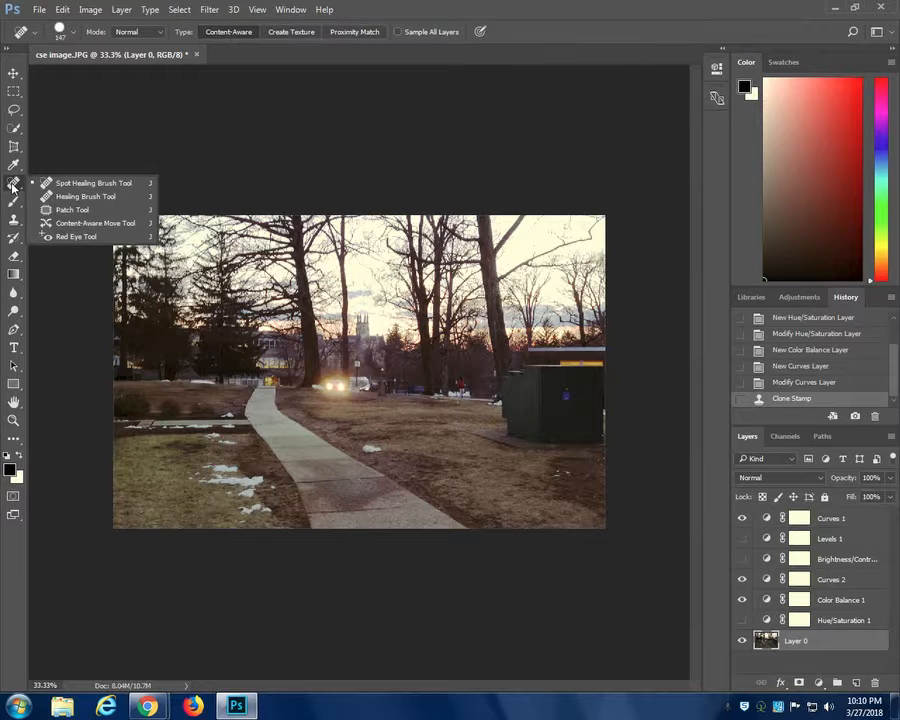
pyautogui.click(76, 185)
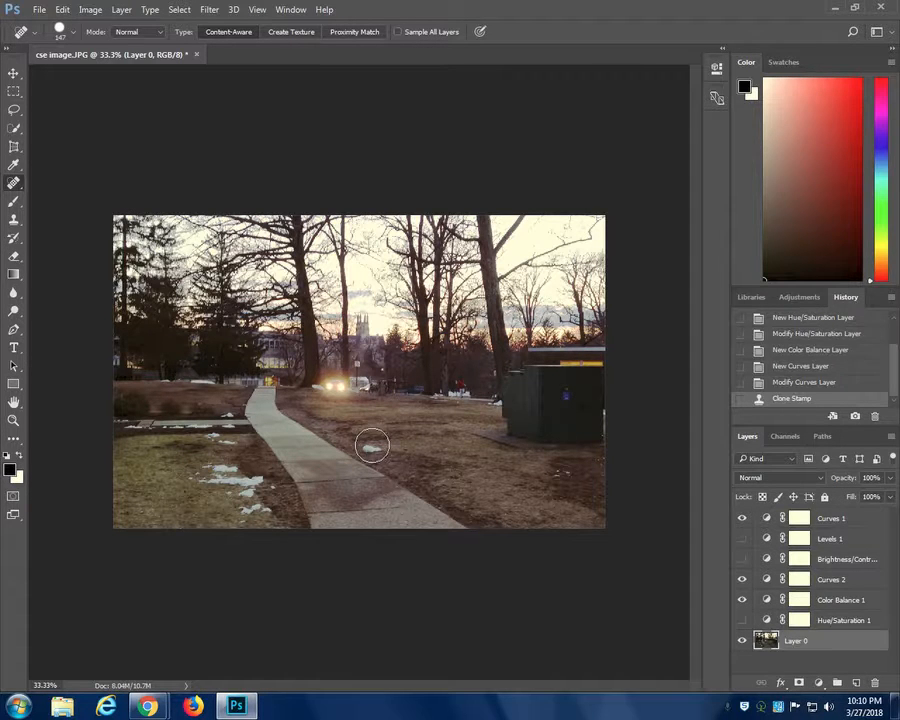
pyautogui.click(371, 447)
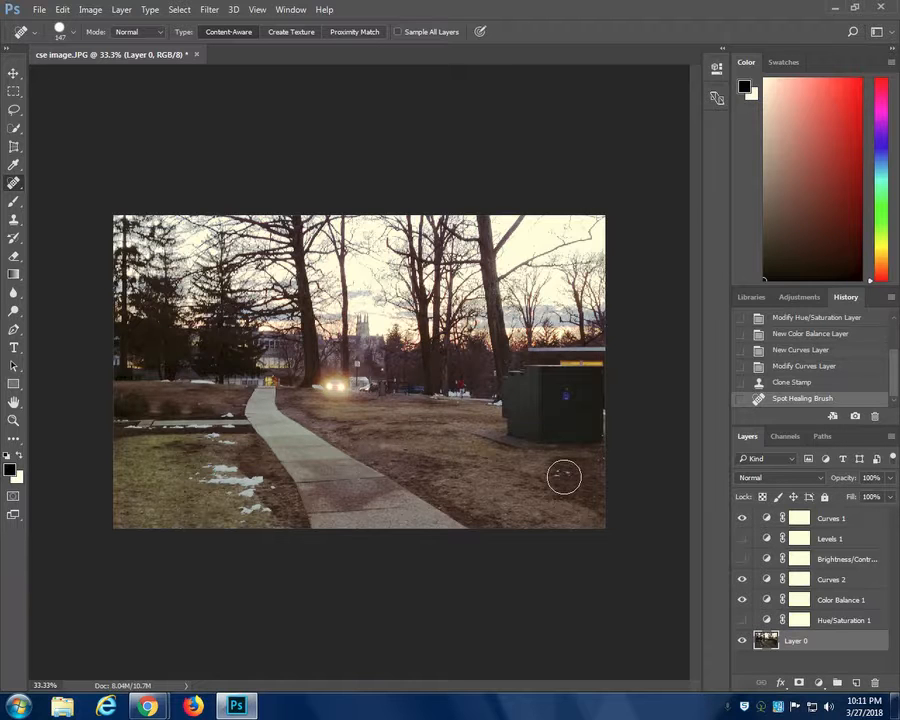
pyautogui.click(564, 474)
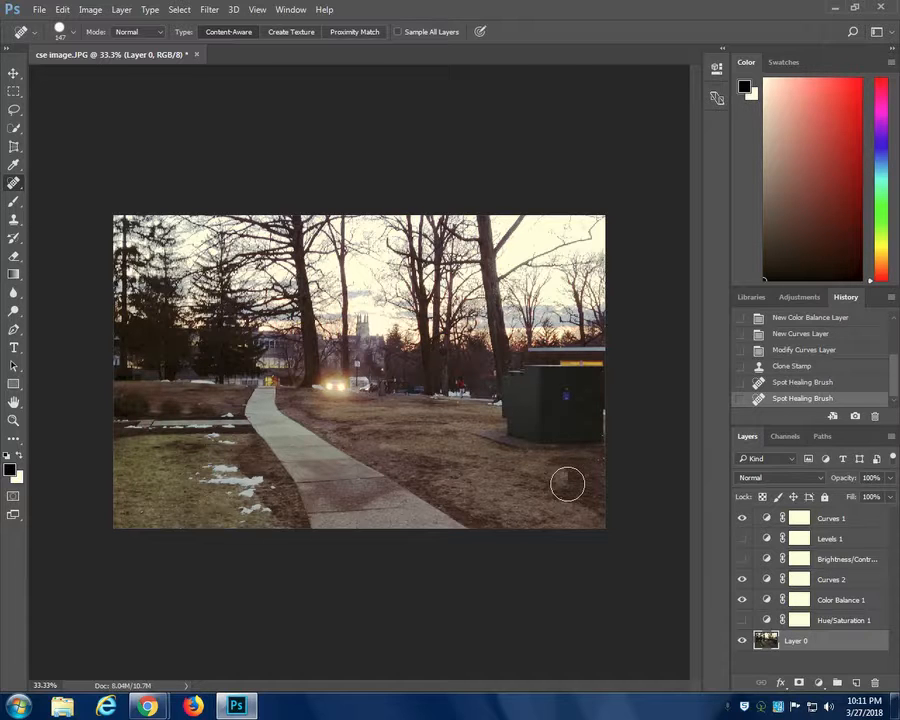
pyautogui.click(571, 485)
pyautogui.click(548, 494)
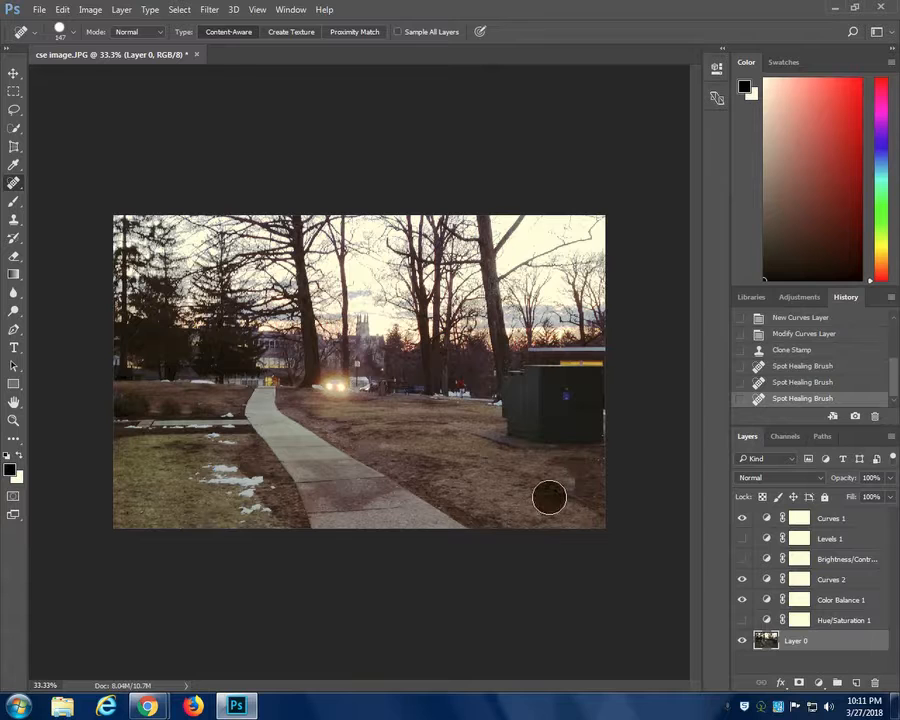
pyautogui.click(566, 486)
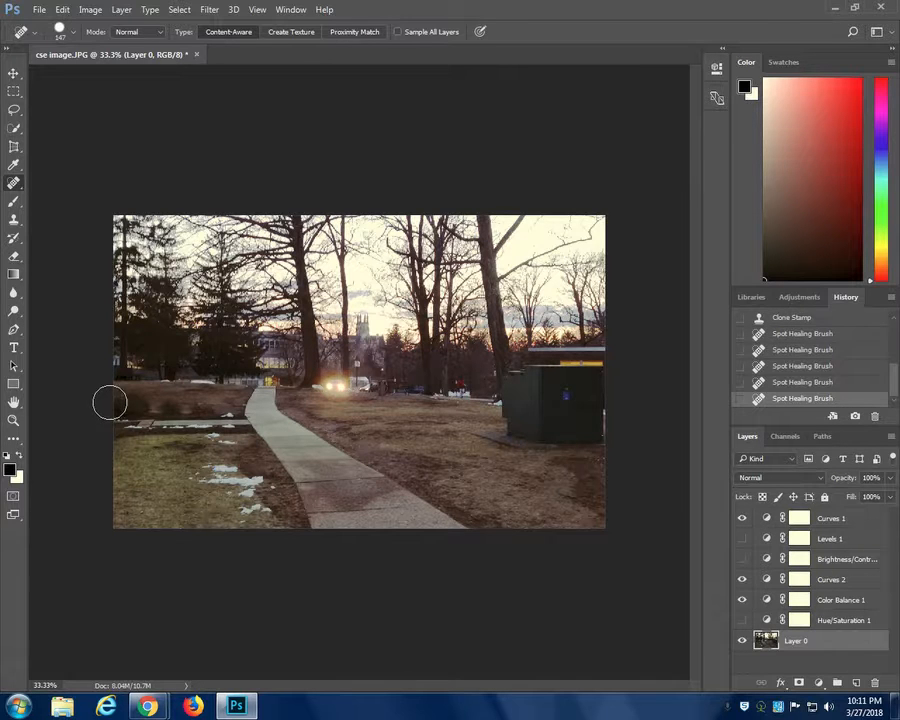
# - Heal the snow patches on the left lawn, keeping the Spot Healing Brush at 147 px
pyautogui.click(72, 36)
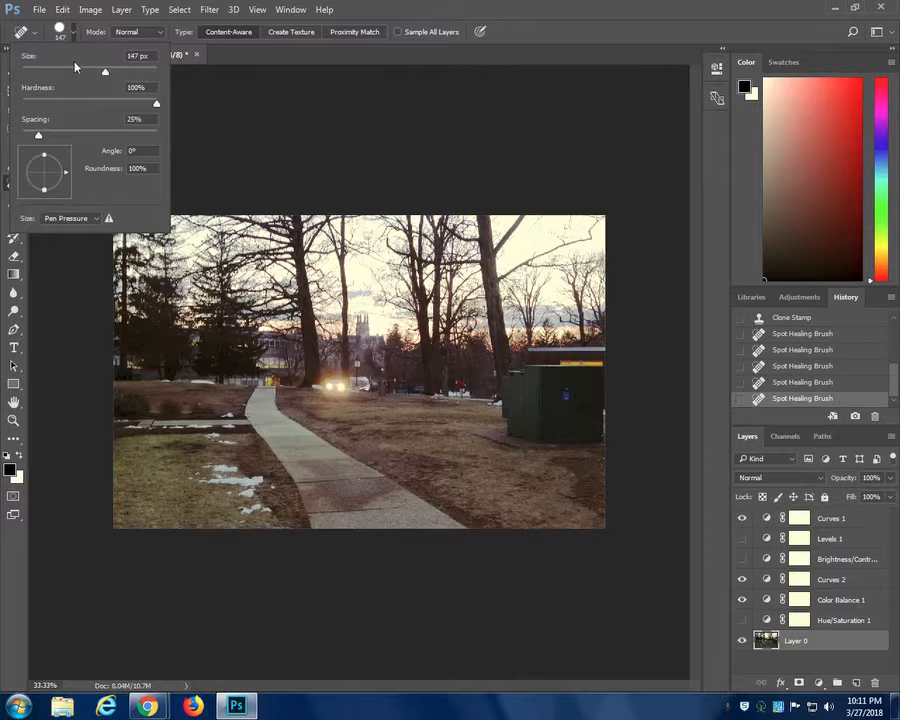
pyautogui.click(245, 513)
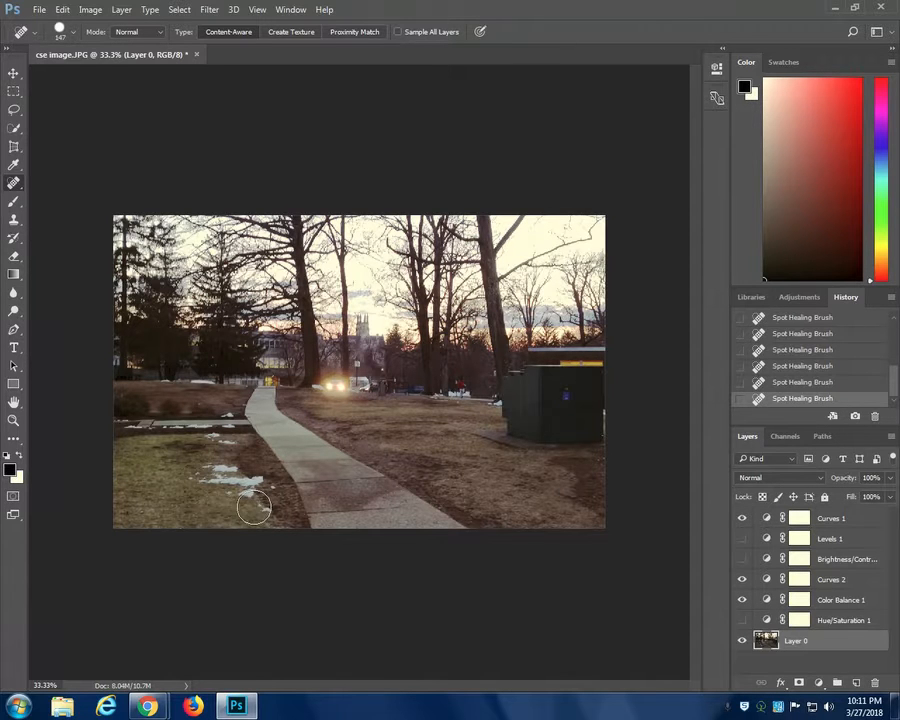
pyautogui.click(223, 479)
pyautogui.click(190, 473)
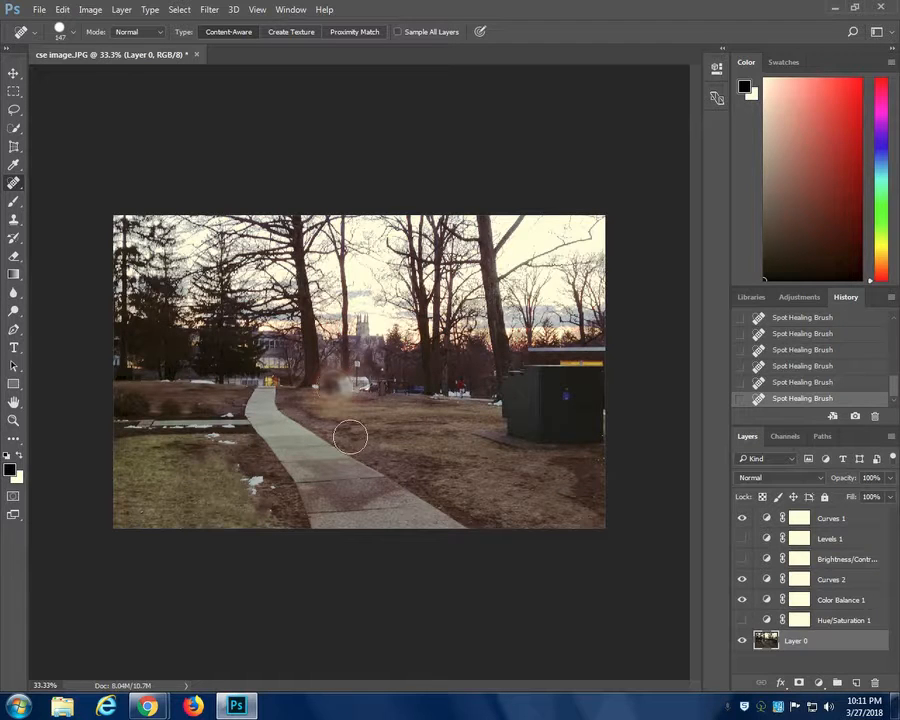
# - Heal away the car headlights beside the large tree and clone nearby ground over the remaining smudge
pyautogui.moveTo(332, 362)
pyautogui.mouseDown()
pyautogui.moveTo(349, 434)
pyautogui.moveTo(326, 377)
pyautogui.moveTo(347, 449)
pyautogui.moveTo(341, 384)
pyautogui.mouseUp()
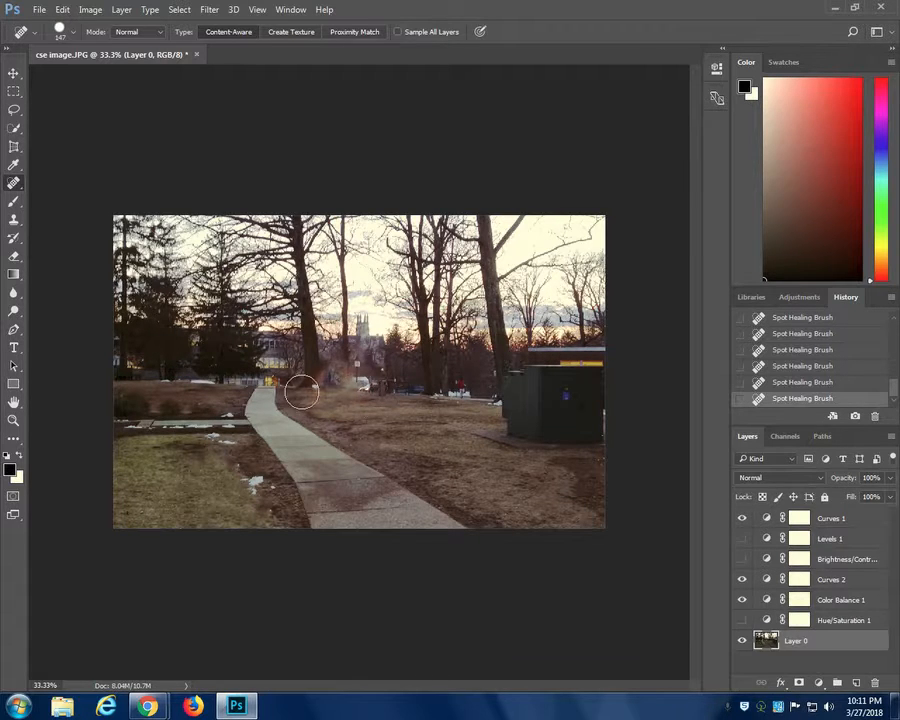
pyautogui.click(13, 221)
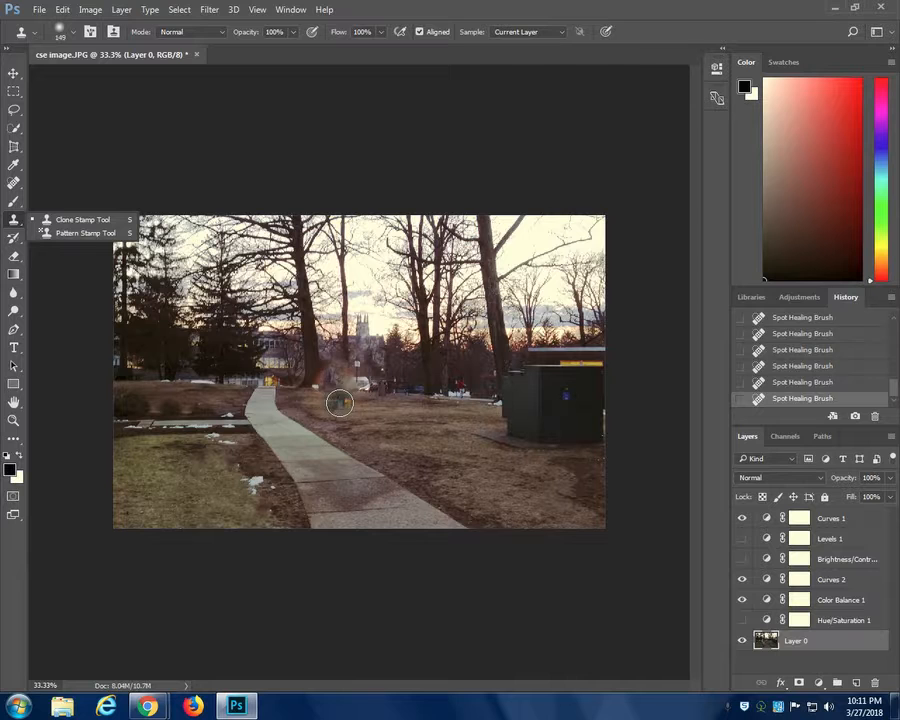
pyautogui.keyDown('alt'); pyautogui.click(284, 386); pyautogui.keyUp('alt')
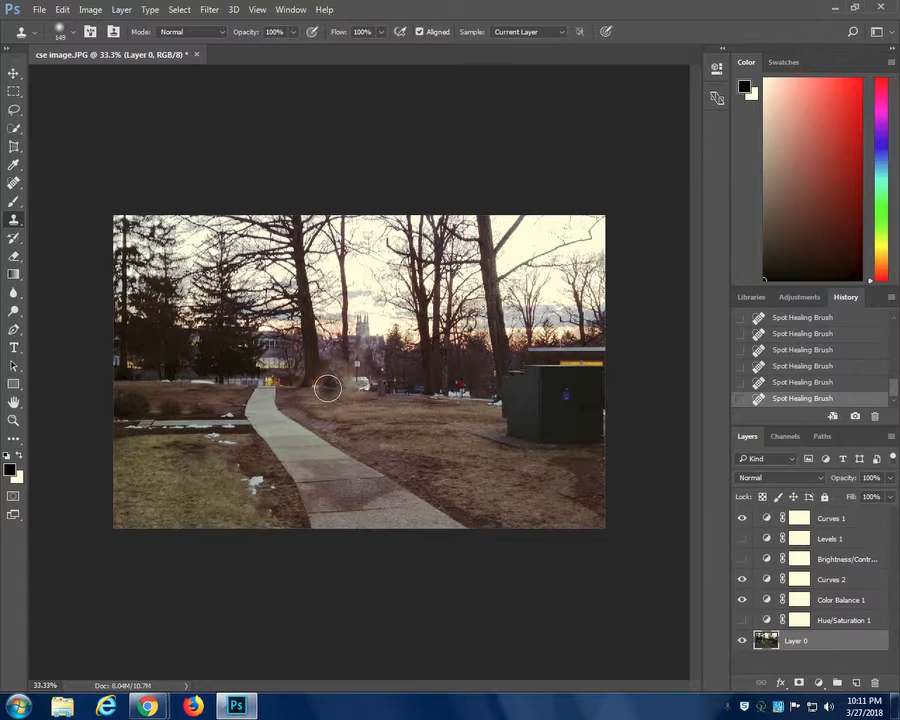
pyautogui.moveTo(340, 391); pyautogui.dragTo(343, 391)
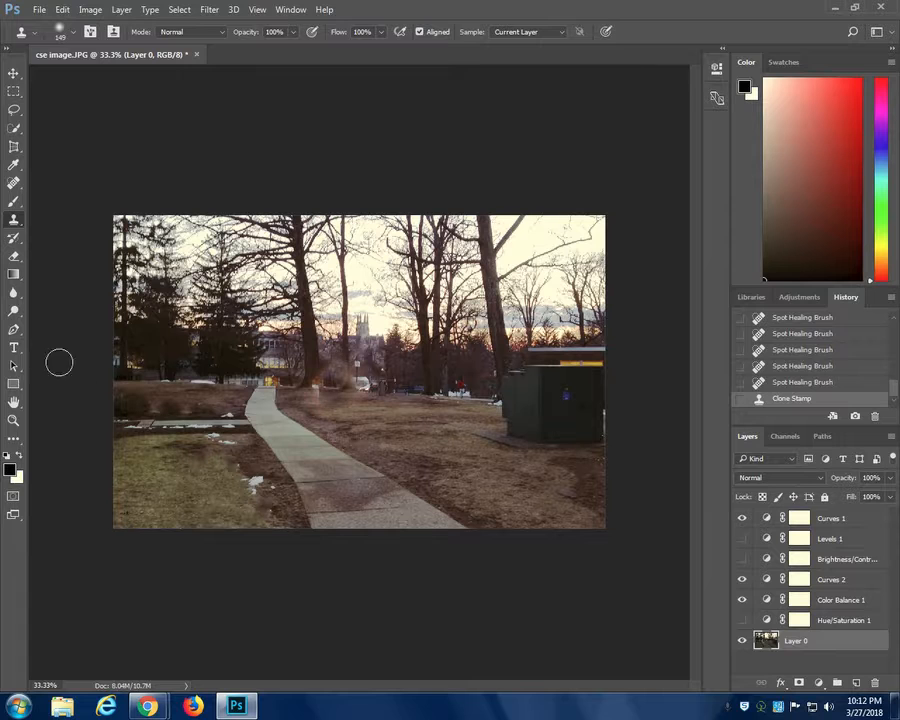
# - Make a rectangular marquee selection around the far half of the path and the lawn edges beside it
pyautogui.click(13, 349)
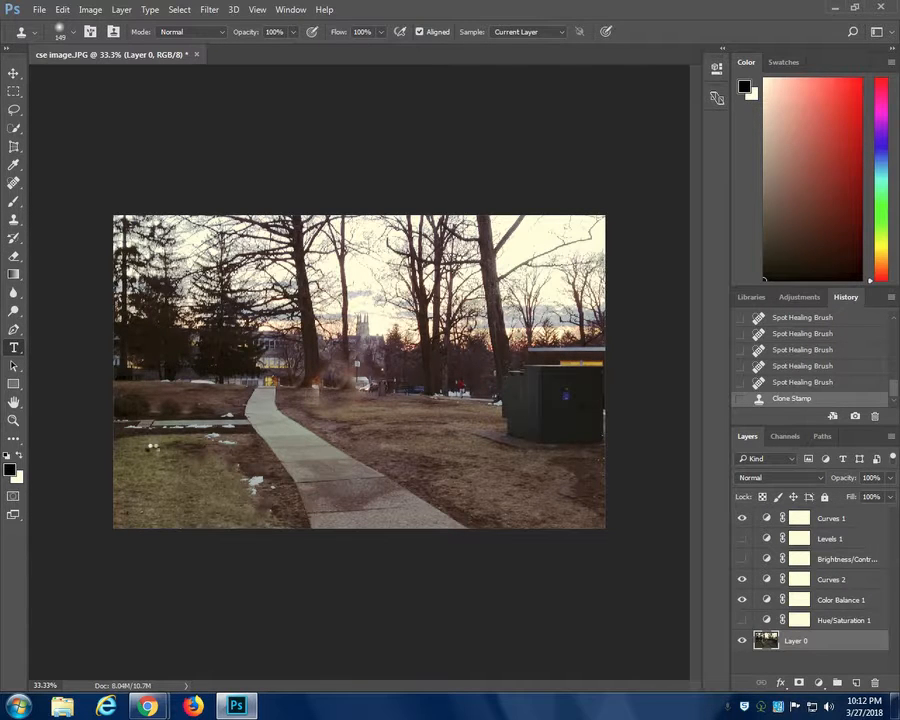
pyautogui.click(14, 349)
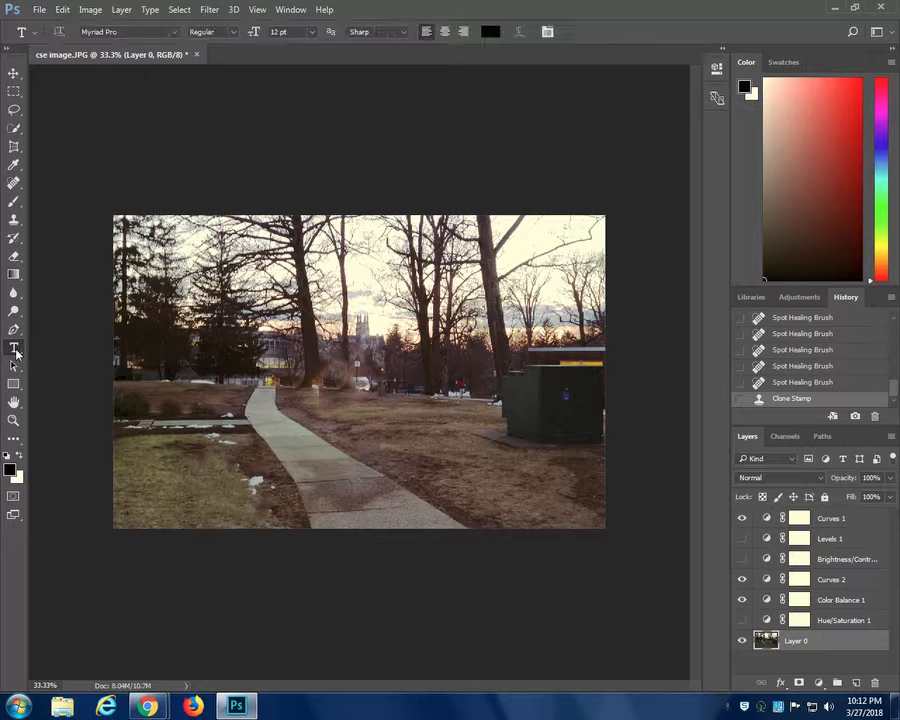
pyautogui.click(13, 90)
pyautogui.moveTo(185, 360); pyautogui.dragTo(378, 475)
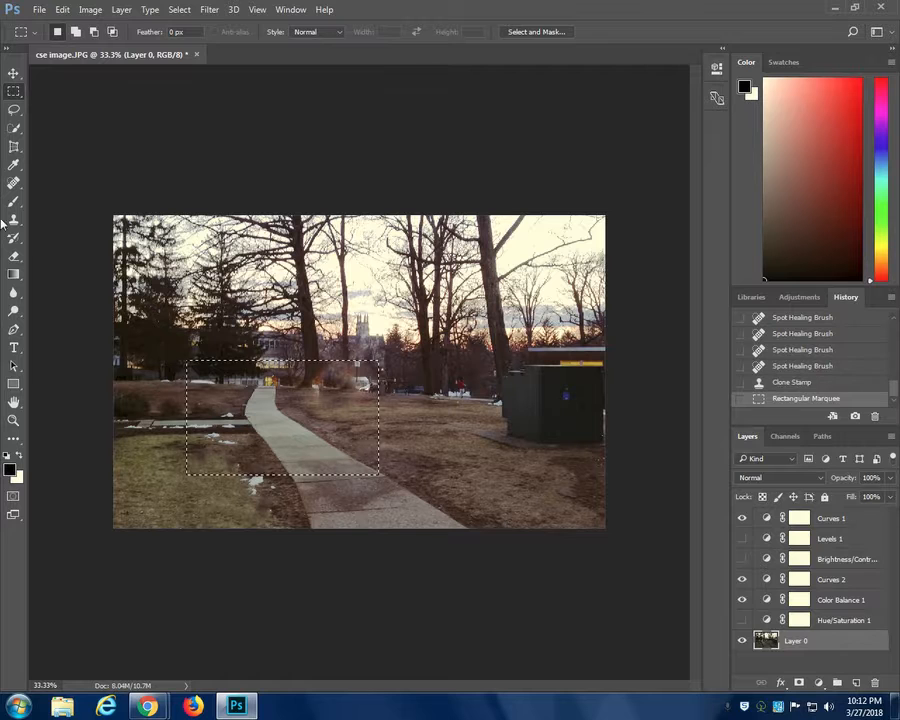
# - Select an elliptical area over the trees and the edge of the green utility box, and add a Curves adjustment layer limited to it
pyautogui.rightClick(13, 90)
pyautogui.click(53, 104)
pyautogui.moveTo(421, 321); pyautogui.dragTo(557, 479)
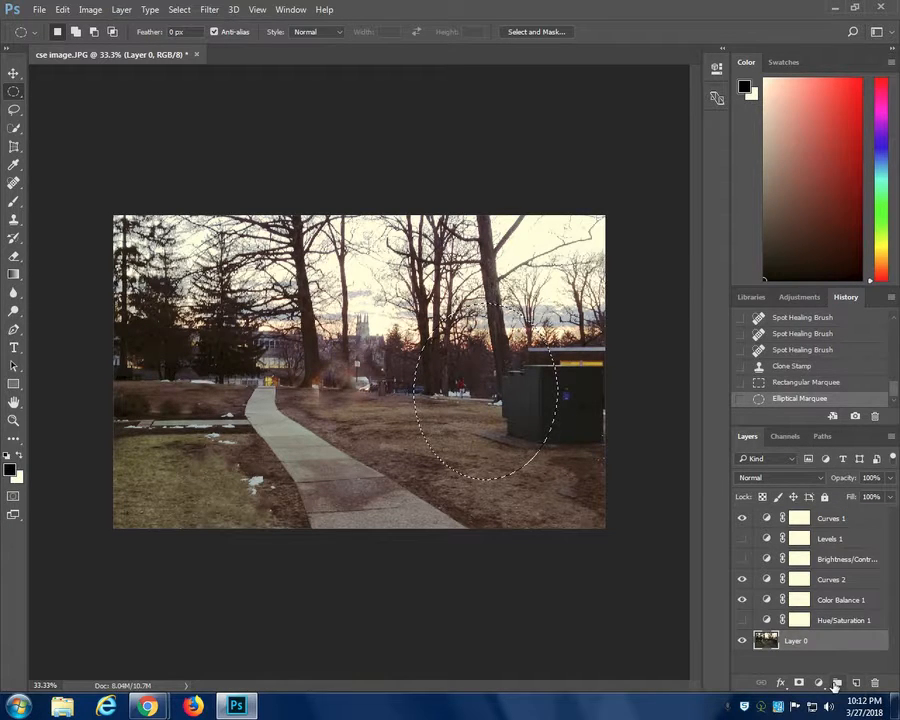
pyautogui.click(819, 683)
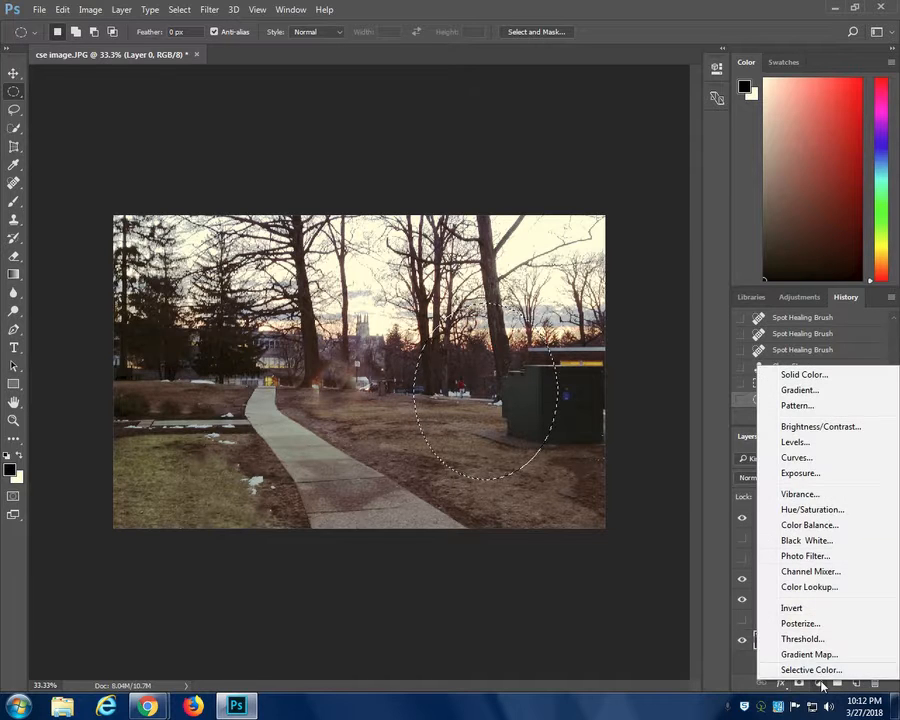
pyautogui.click(816, 460)
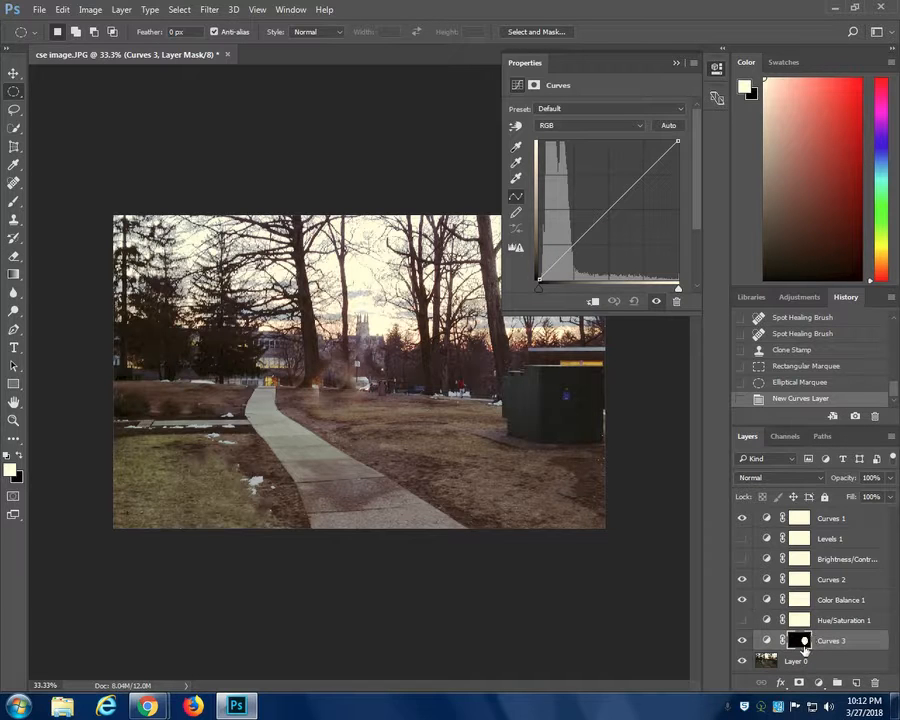
# - Strongly raise the shadows and lower the highlights on the ellipse's RGB curve, and compare the image with the adjustment layer hidden and shown
pyautogui.moveTo(561, 270); pyautogui.dragTo(549, 223)
pyautogui.moveTo(645, 143); pyautogui.dragTo(653, 195)
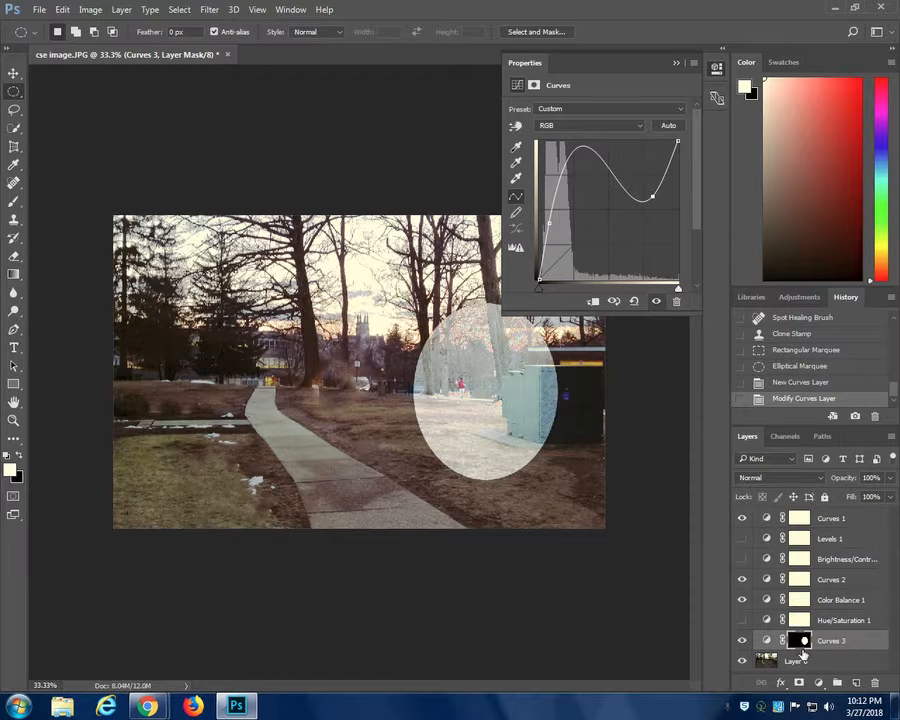
pyautogui.click(742, 643)
pyautogui.click(742, 641)
# - Restack the Curves 3 adjustment layer, trying it beneath Layer 0 and placing it directly above Curves 2
pyautogui.moveTo(812, 668); pyautogui.dragTo(828, 581)
pyautogui.moveTo(823, 585)
pyautogui.mouseDown()
pyautogui.moveTo(824, 640)
pyautogui.moveTo(824, 573)
pyautogui.mouseUp()
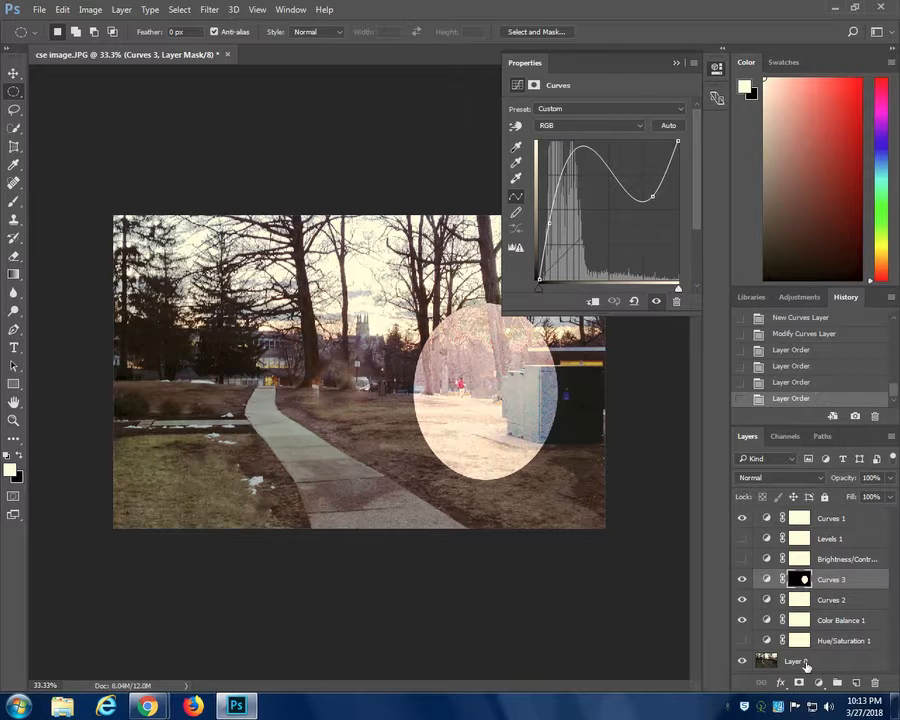
# - Try out the opacity and fill controls on the Curves 1 layer, leave both at 100%, and close its curve properties
pyautogui.click(831, 519)
pyautogui.click(891, 478)
pyautogui.moveTo(890, 497)
pyautogui.mouseDown()
pyautogui.moveTo(828, 501)
pyautogui.moveTo(896, 505)
pyautogui.moveTo(835, 511)
pyautogui.moveTo(891, 498)
pyautogui.mouseUp()
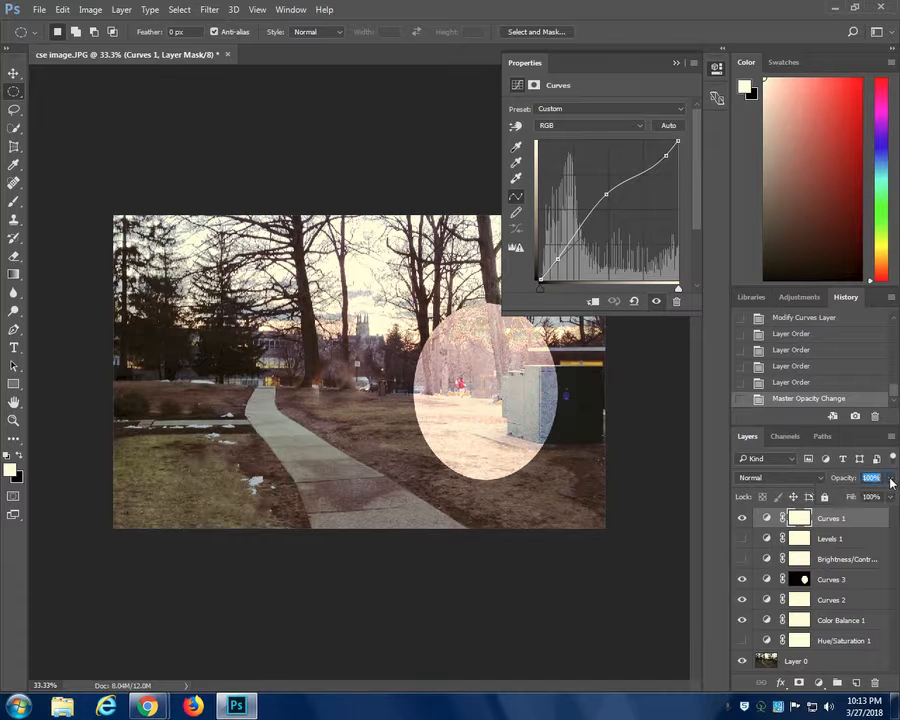
pyautogui.click(676, 63)
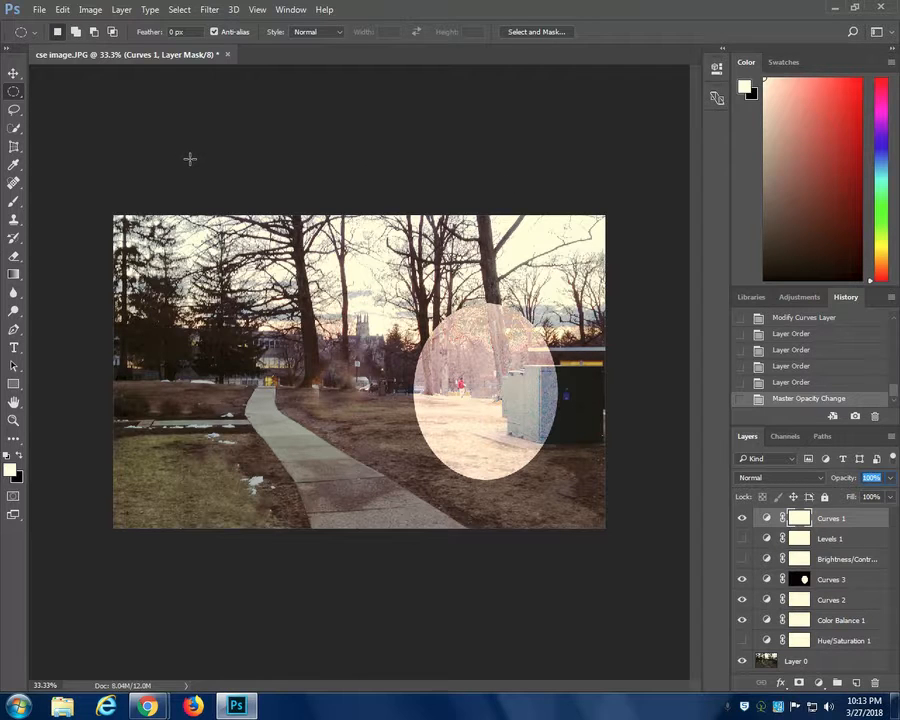
# - Step back through the history past the opacity change to the layer order with Curves 3 beneath Layer 0
pyautogui.click(815, 383)
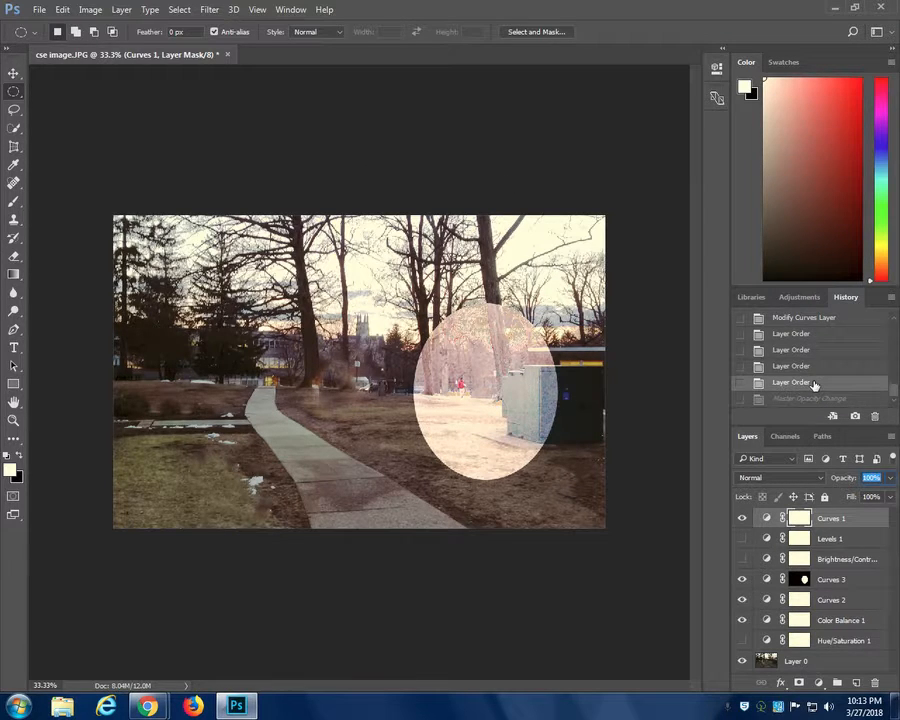
pyautogui.click(806, 366)
pyautogui.click(803, 350)
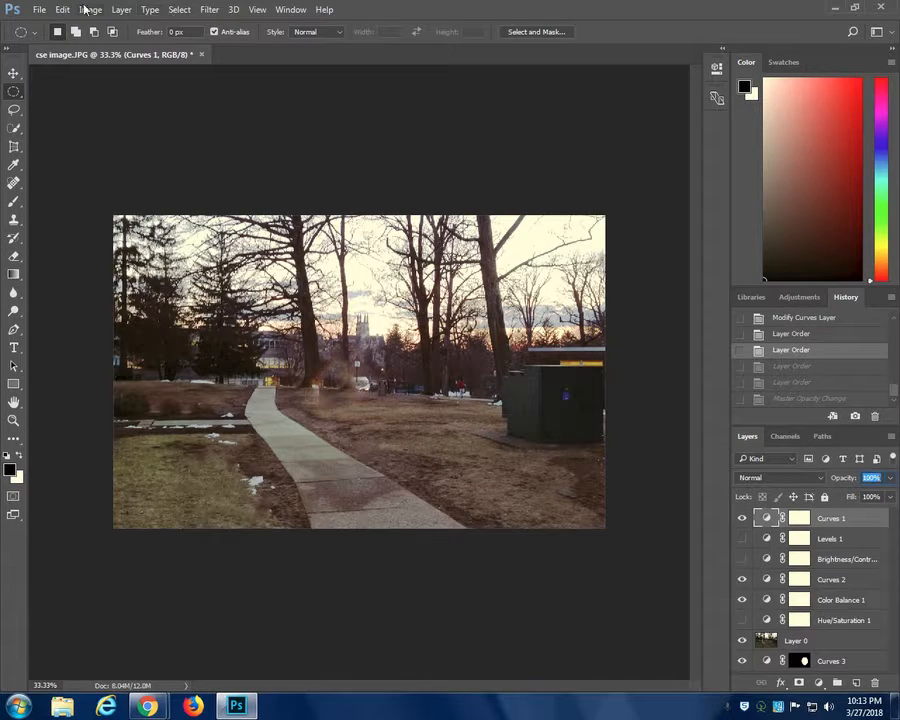
pyautogui.click(40, 11)
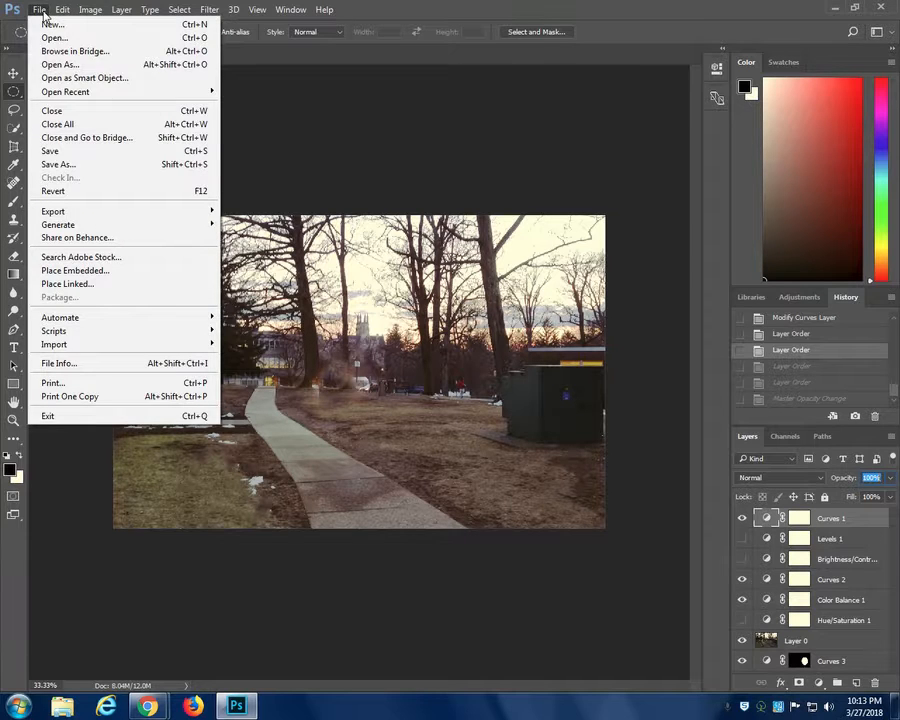
pyautogui.click(62, 151)
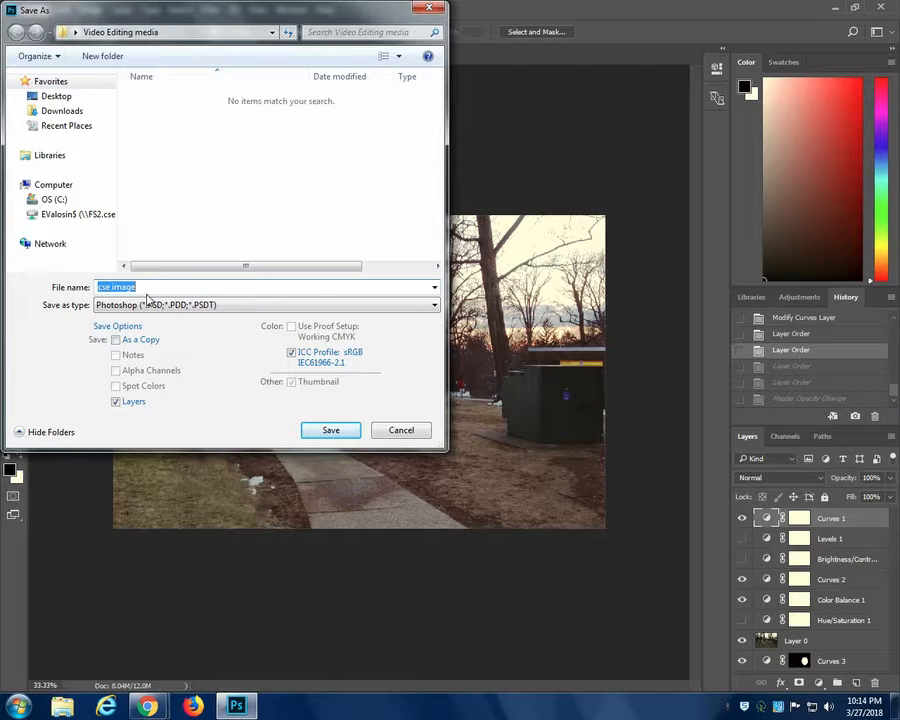
pyautogui.click(402, 430)
# - Set up saving the image as a separate file named cse image, with JPEG as the file type
pyautogui.click(38, 9)
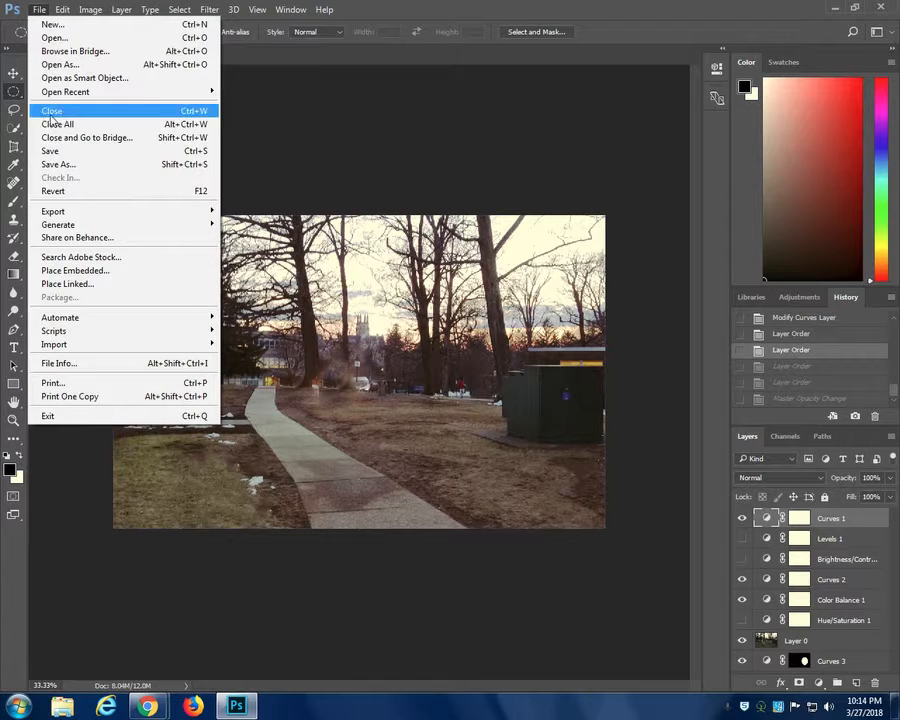
pyautogui.click(57, 165)
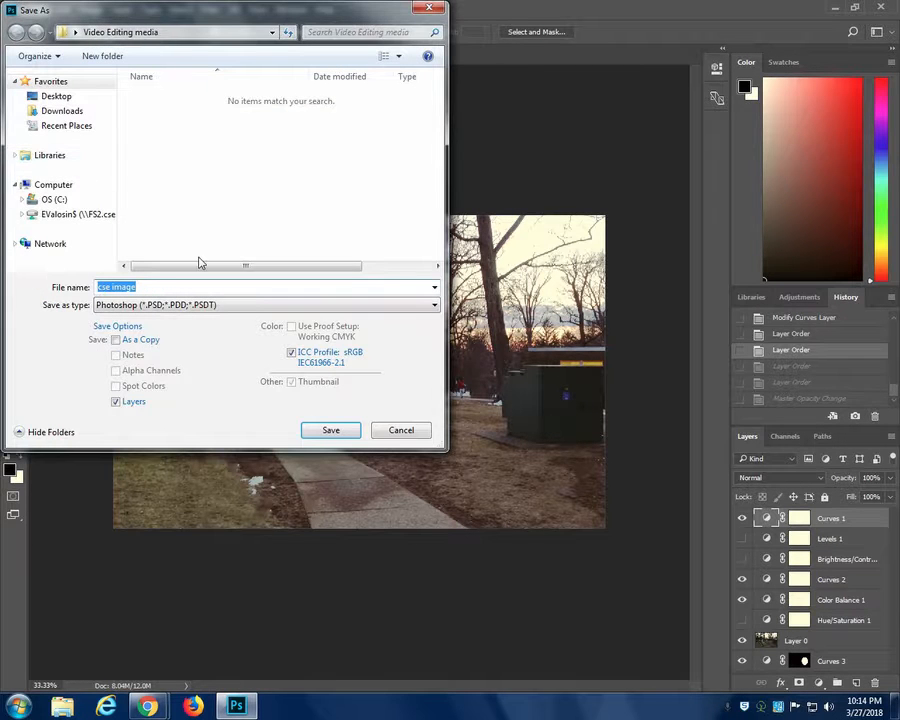
pyautogui.click(433, 309)
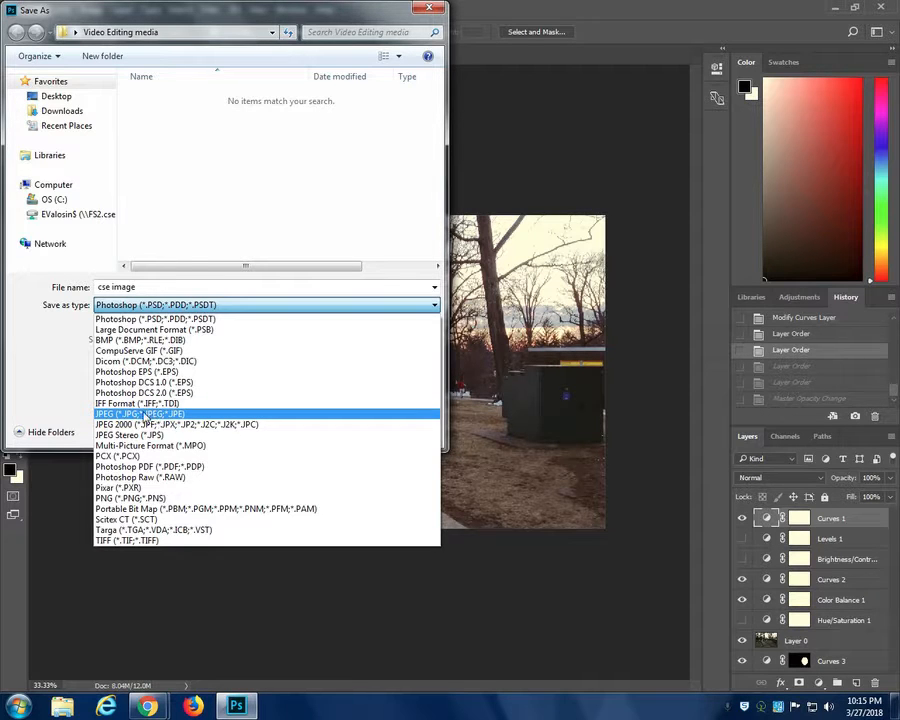
pyautogui.click(146, 414)
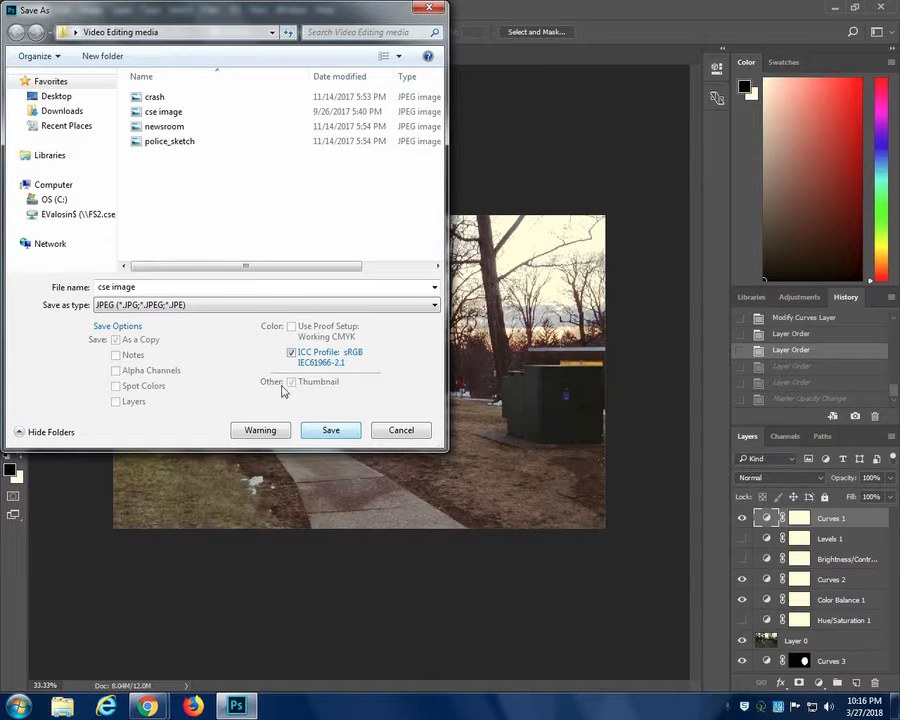
pyautogui.click(366, 305)
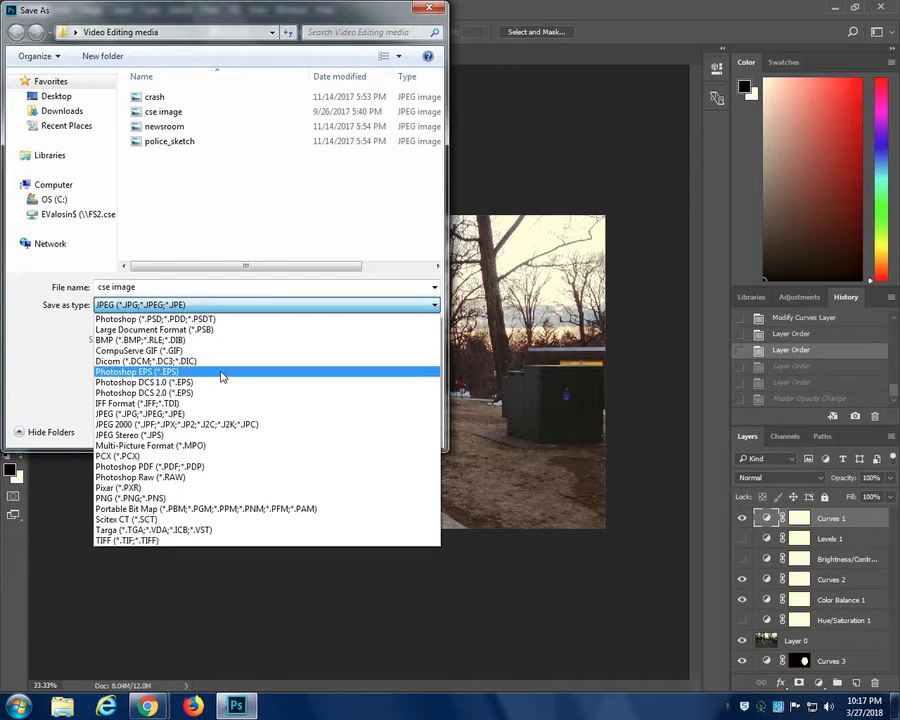
pyautogui.click(148, 413)
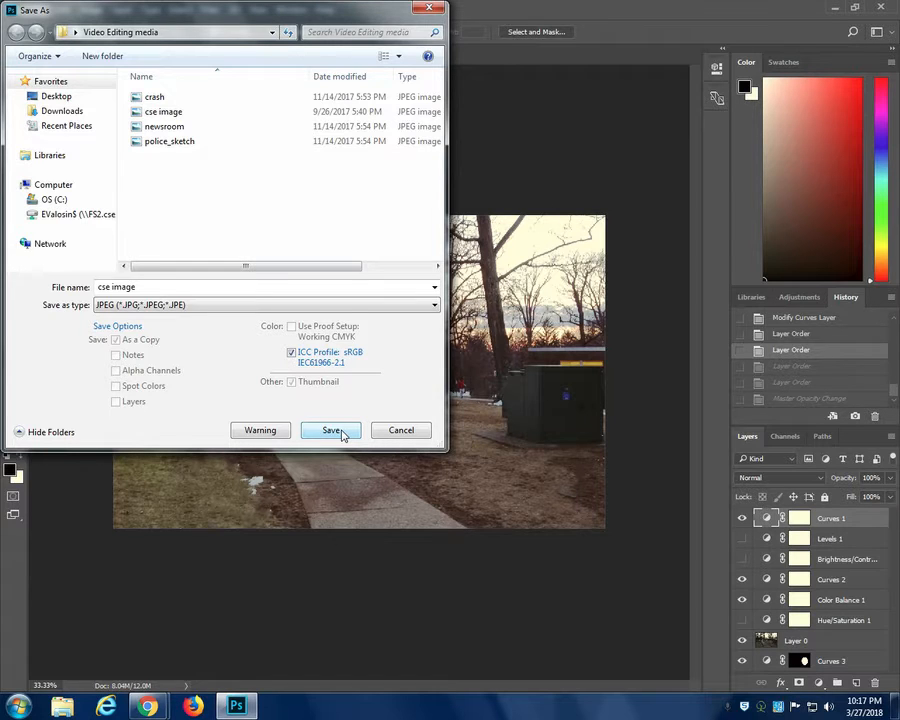
# - Save the JPEG copy to the Desktop at Maximum quality in Baseline ("Standard") format
pyautogui.click(60, 97)
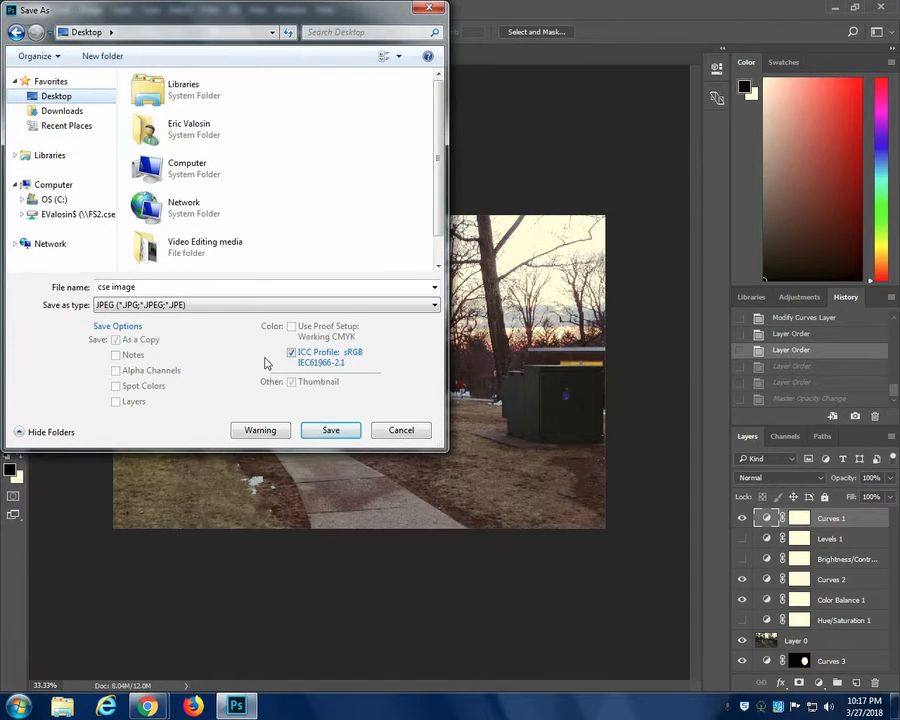
pyautogui.click(345, 430)
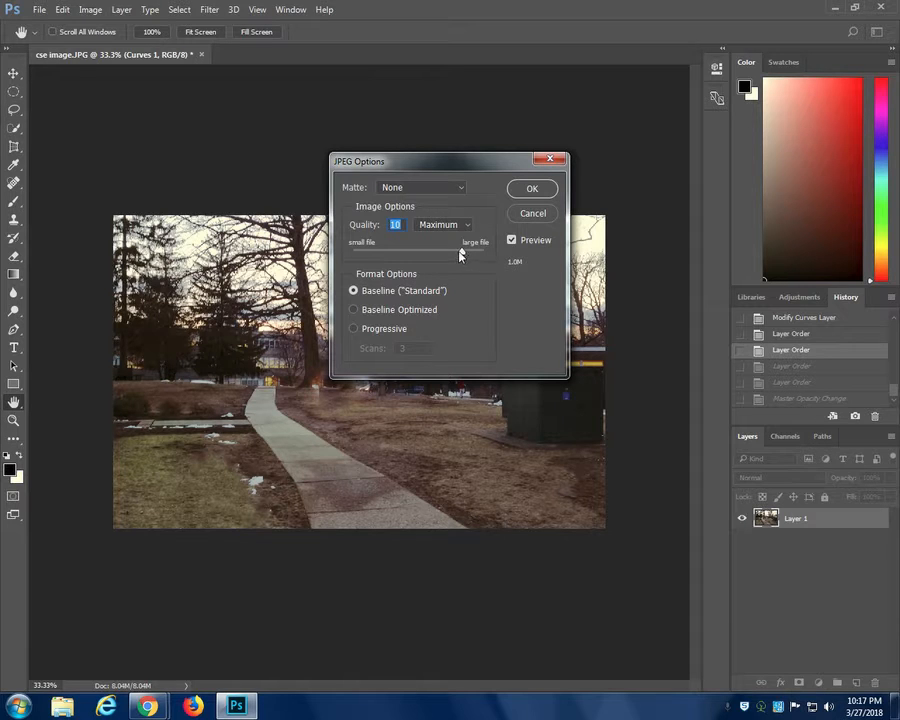
pyautogui.moveTo(460, 255)
pyautogui.mouseDown()
pyautogui.moveTo(367, 255)
pyautogui.moveTo(444, 255)
pyautogui.moveTo(493, 270)
pyautogui.moveTo(458, 255)
pyautogui.mouseUp()
pyautogui.moveTo(460, 253)
pyautogui.mouseDown()
pyautogui.moveTo(480, 257)
pyautogui.moveTo(465, 255)
pyautogui.mouseUp()
pyautogui.click(532, 190)
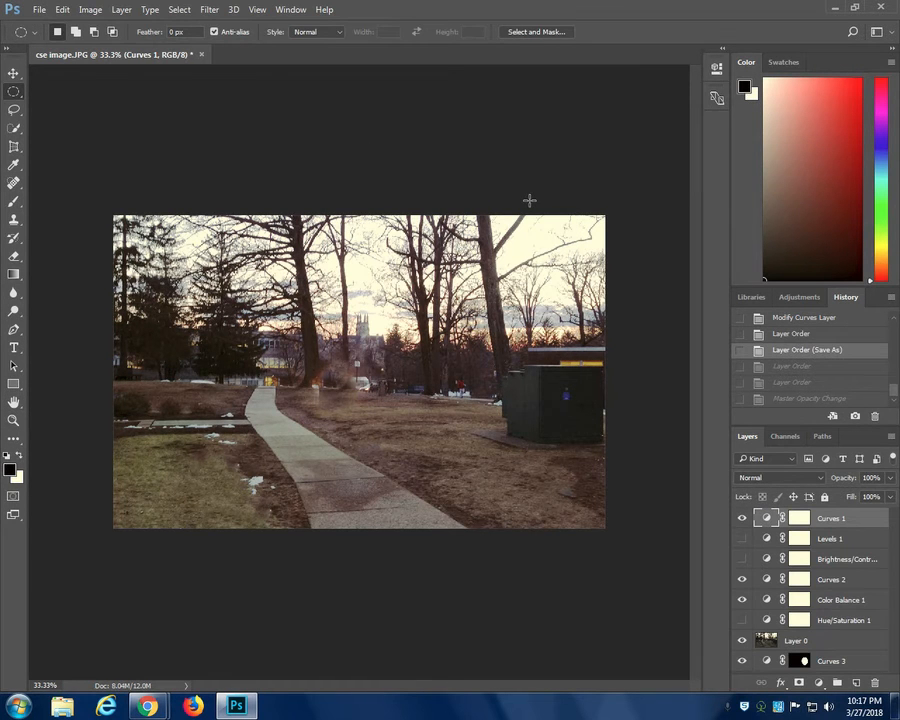
# - Show the desktop, move the saved cse image file to an empty area near its middle, and return to Photoshop
pyautogui.click(238, 707)
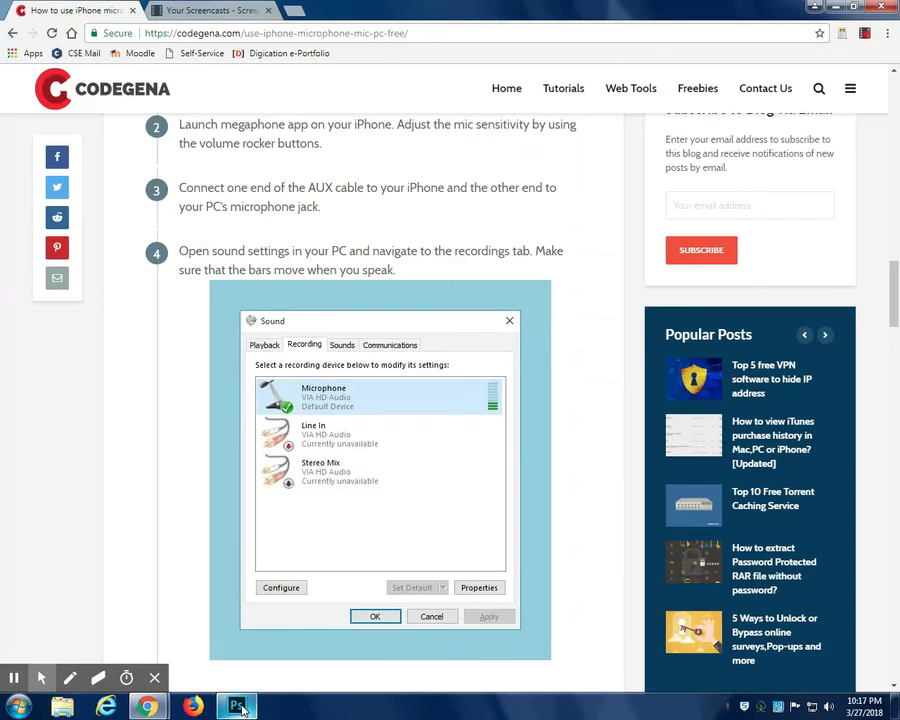
pyautogui.moveTo(150, 708)
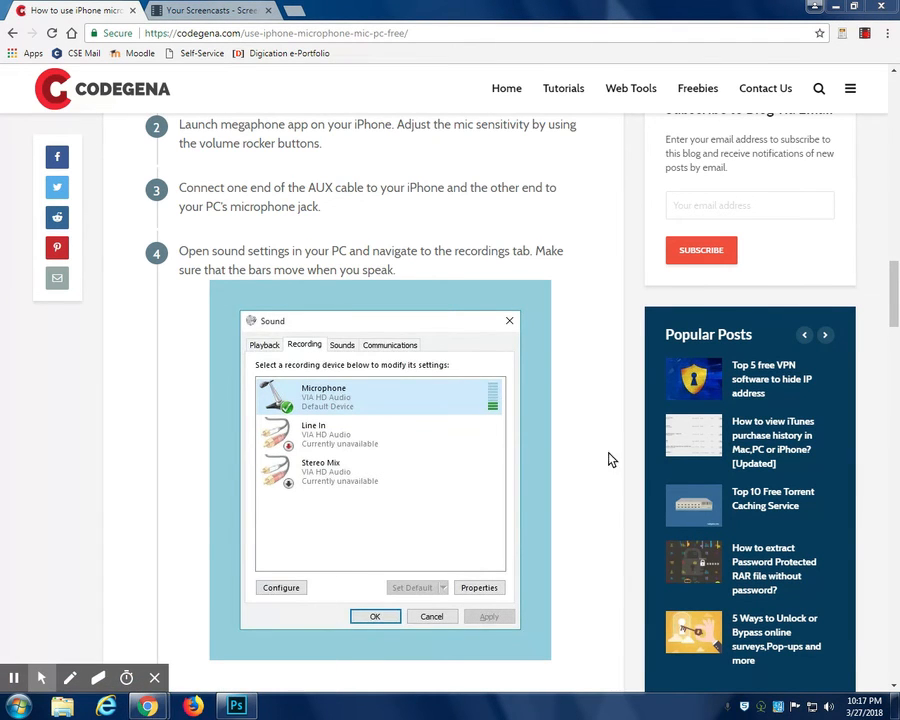
pyautogui.click(818, 6)
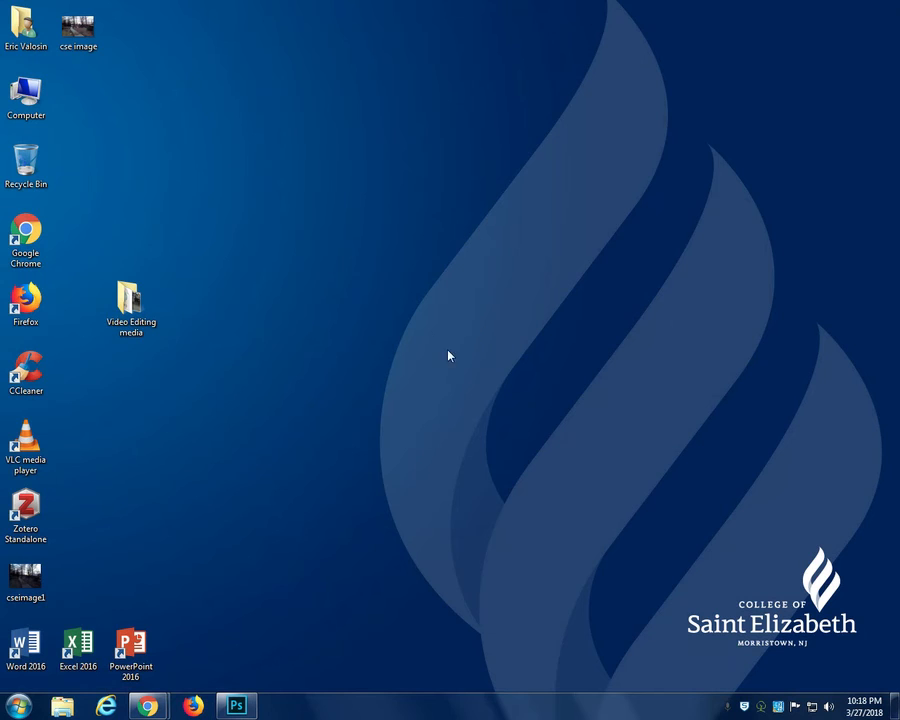
pyautogui.moveTo(78, 30); pyautogui.dragTo(380, 277)
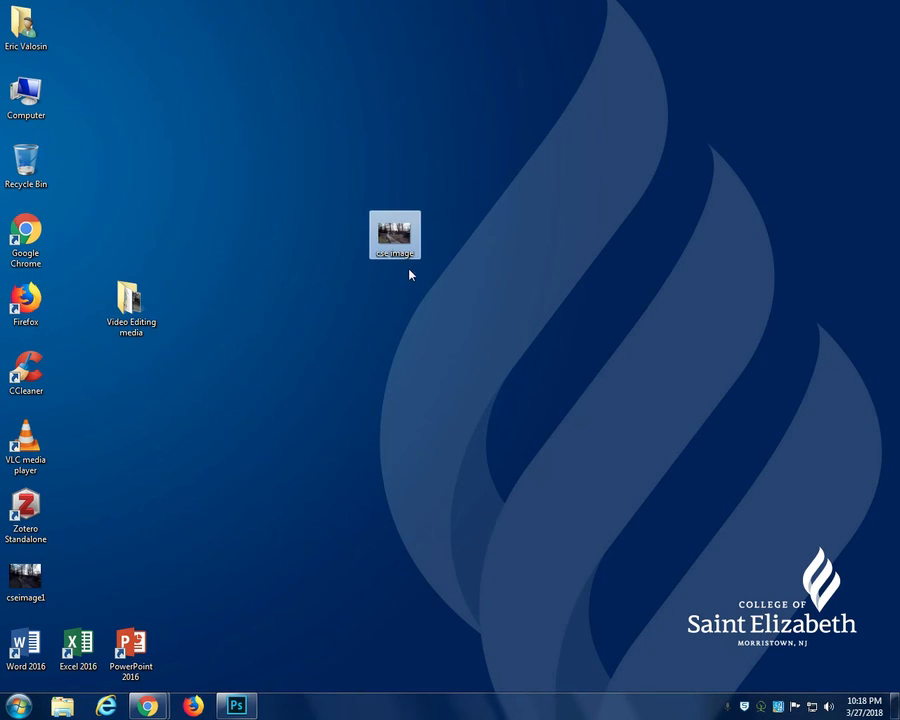
pyautogui.click(236, 706)
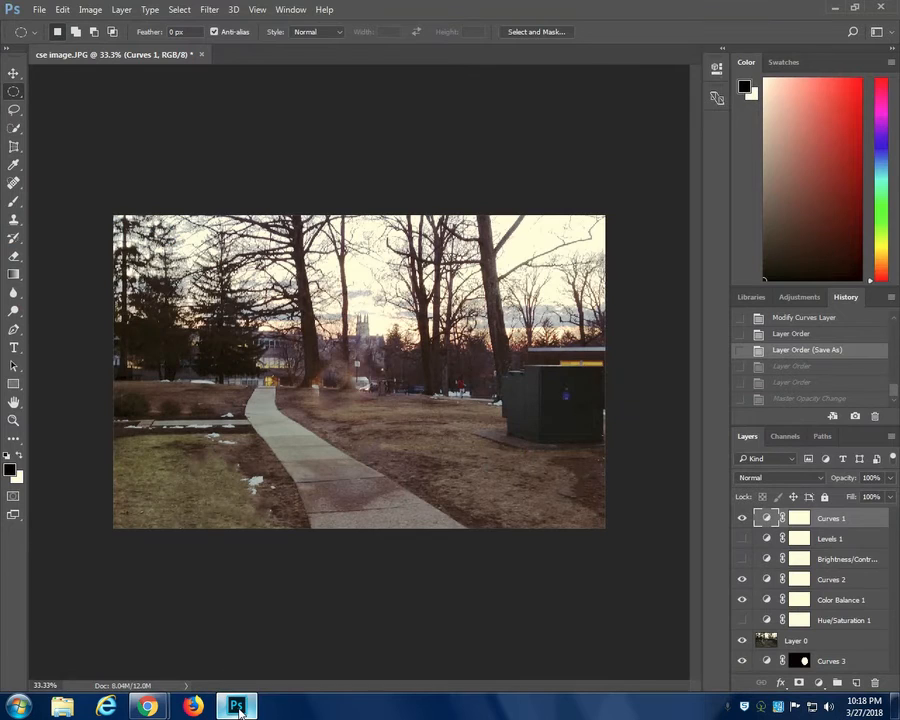